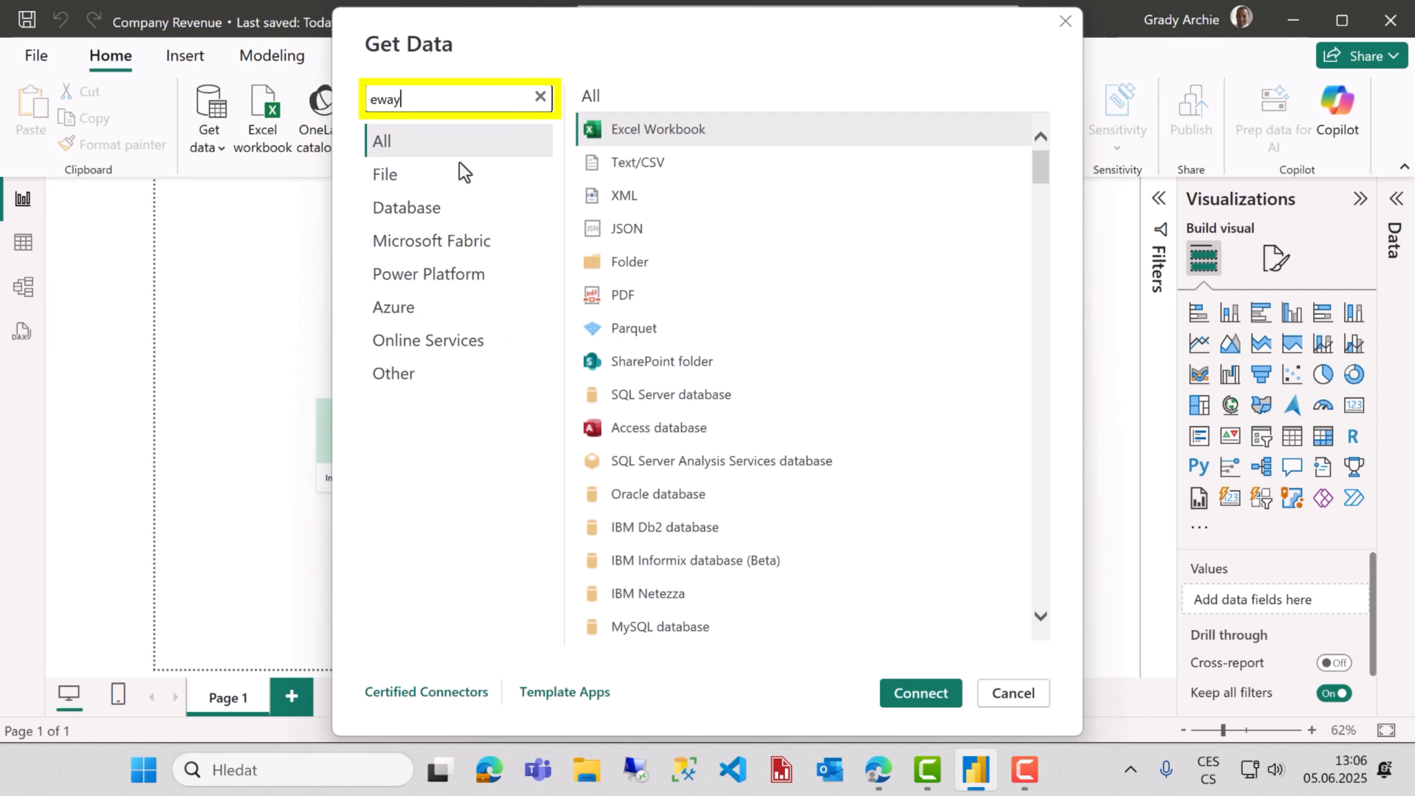
# Connect to eWay-CRM and load the Companies, Bookkeeping, Products in Bookkeeping Record and Drop Down Menu Values tables
pyautogui.click(654, 139)
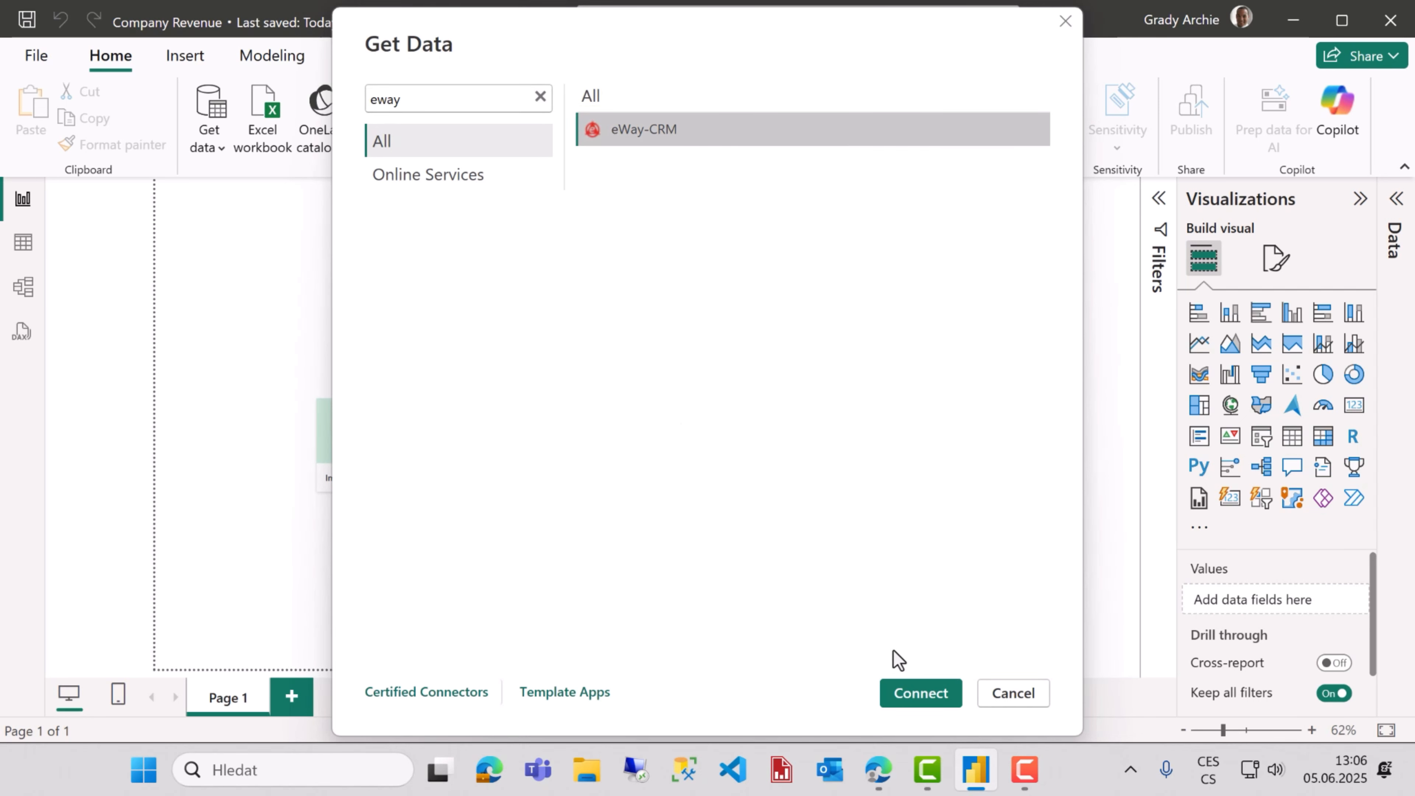
pyautogui.click(921, 696)
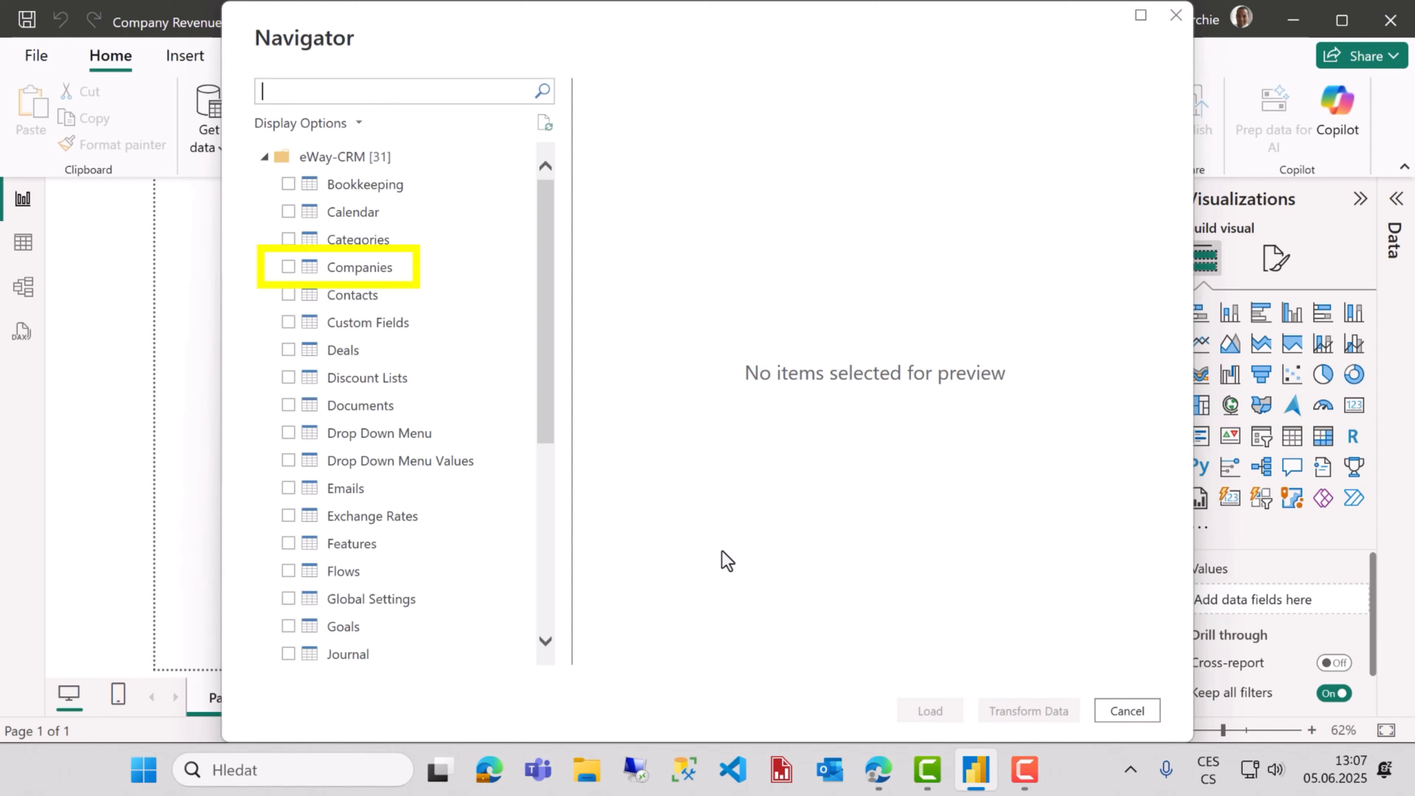
pyautogui.click(287, 268)
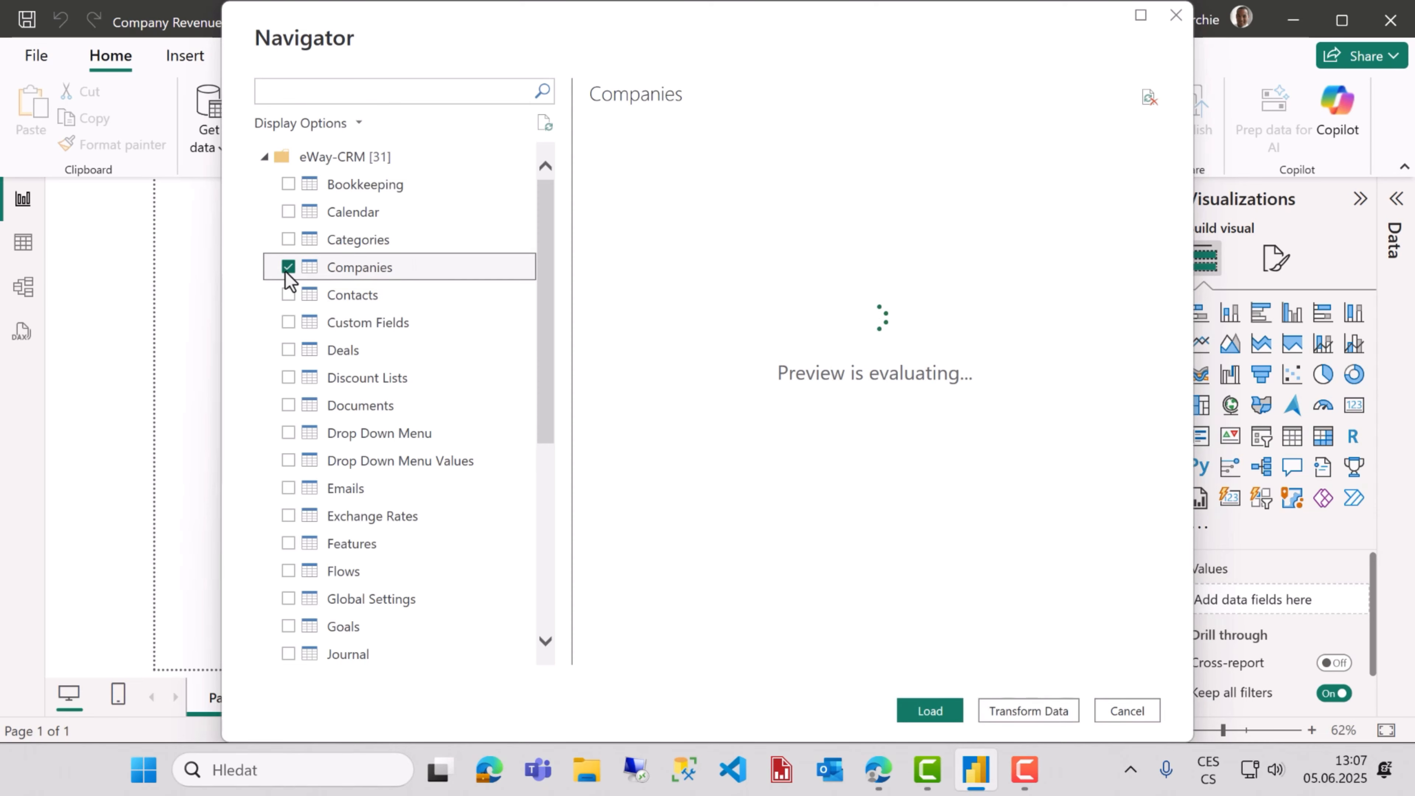
pyautogui.click(288, 185)
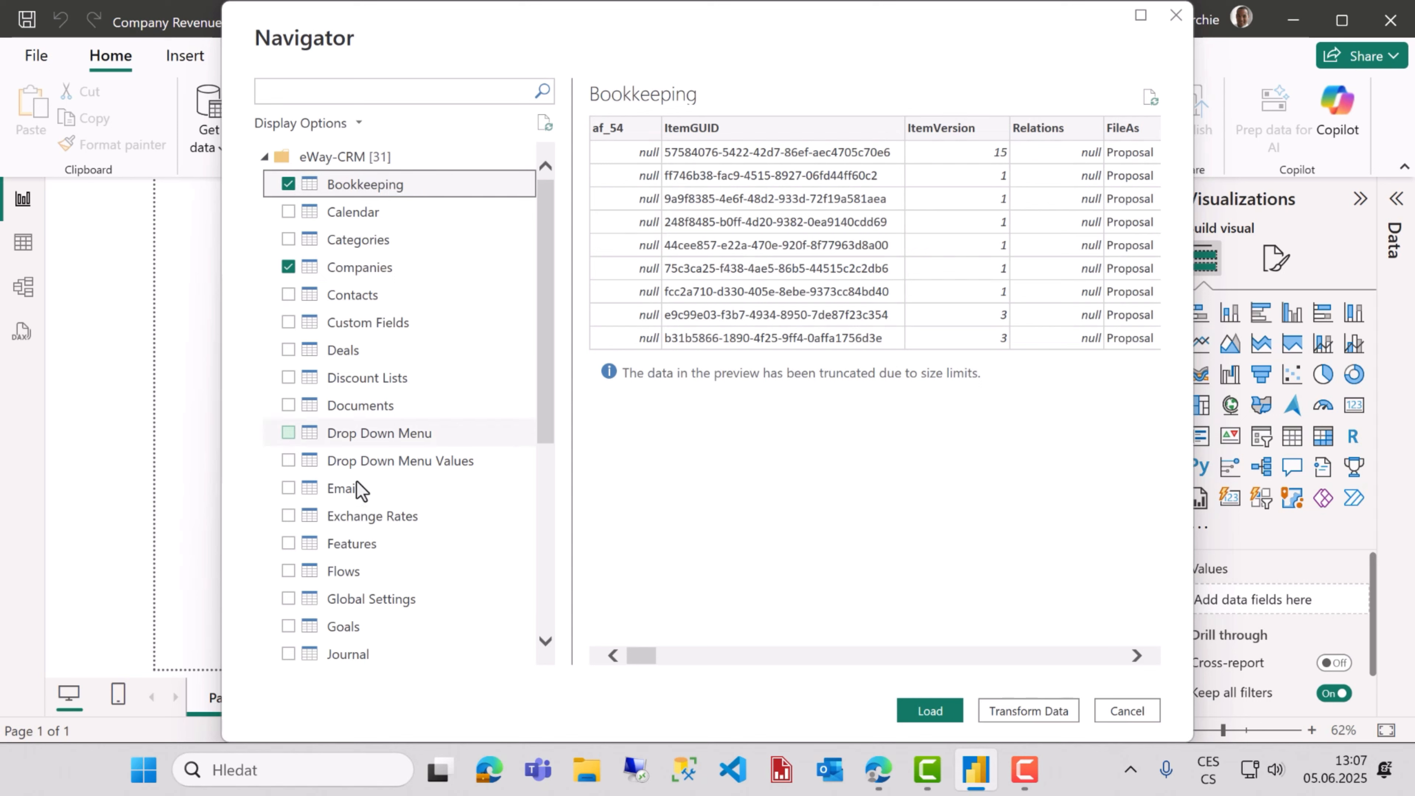
pyautogui.scroll(-3, 335, 490)
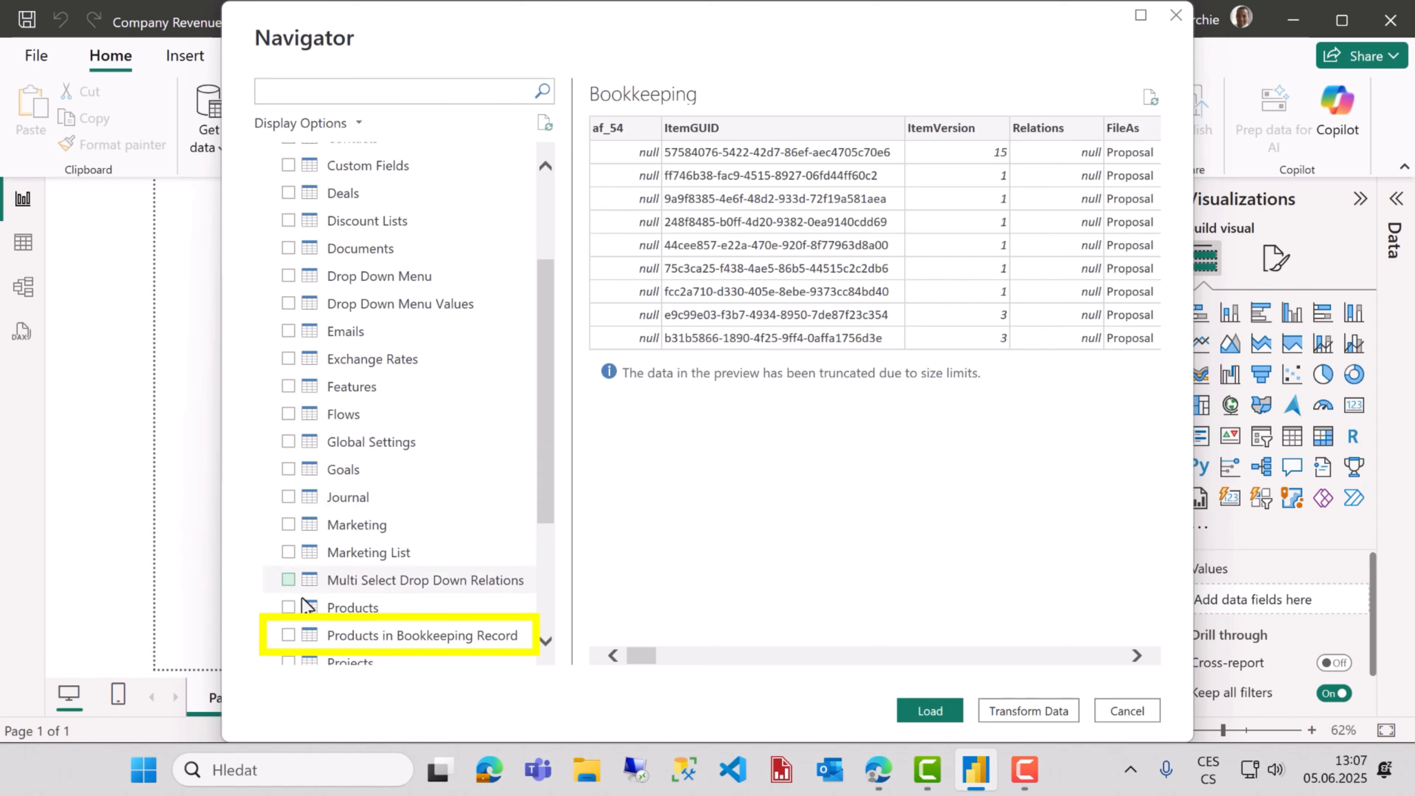
pyautogui.click(288, 635)
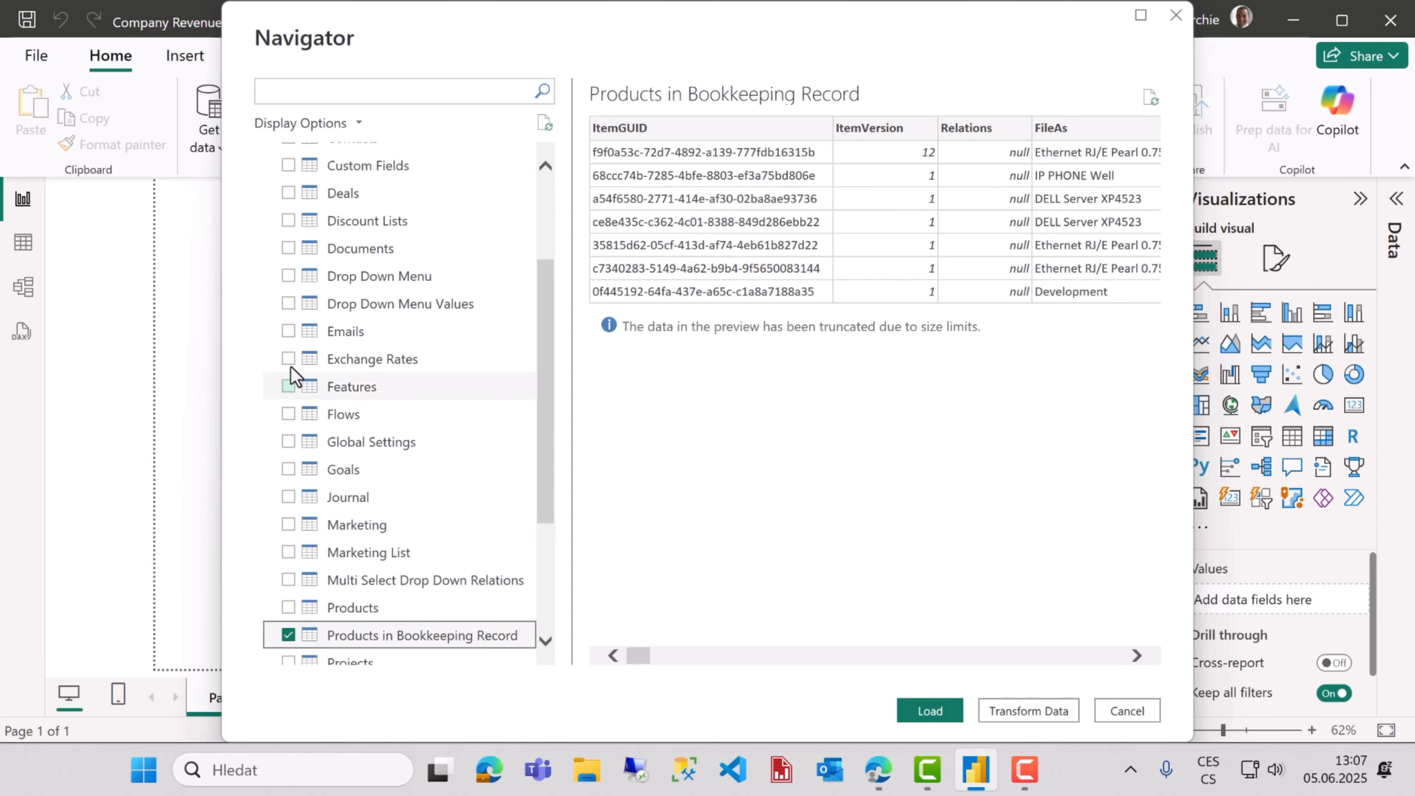
pyautogui.click(289, 304)
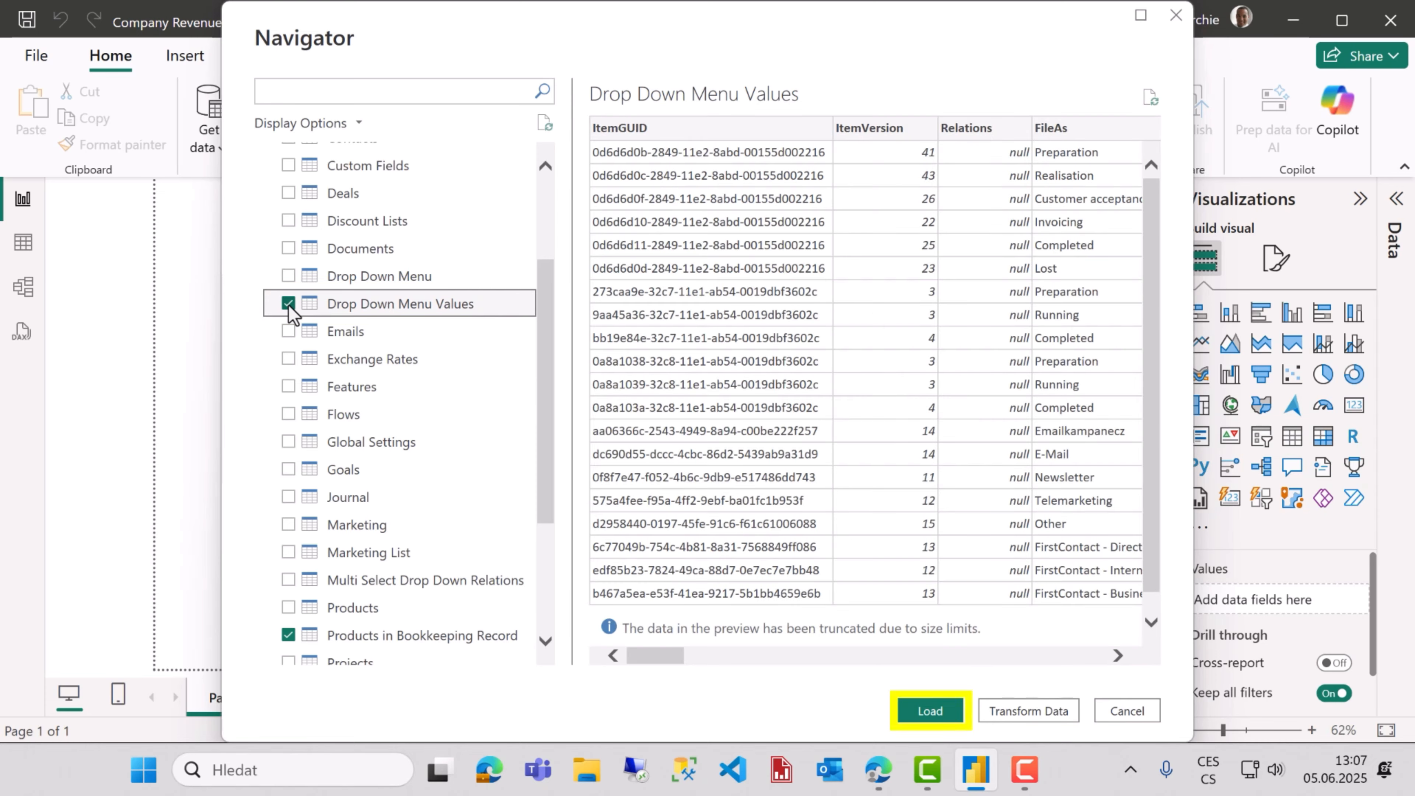
pyautogui.click(926, 713)
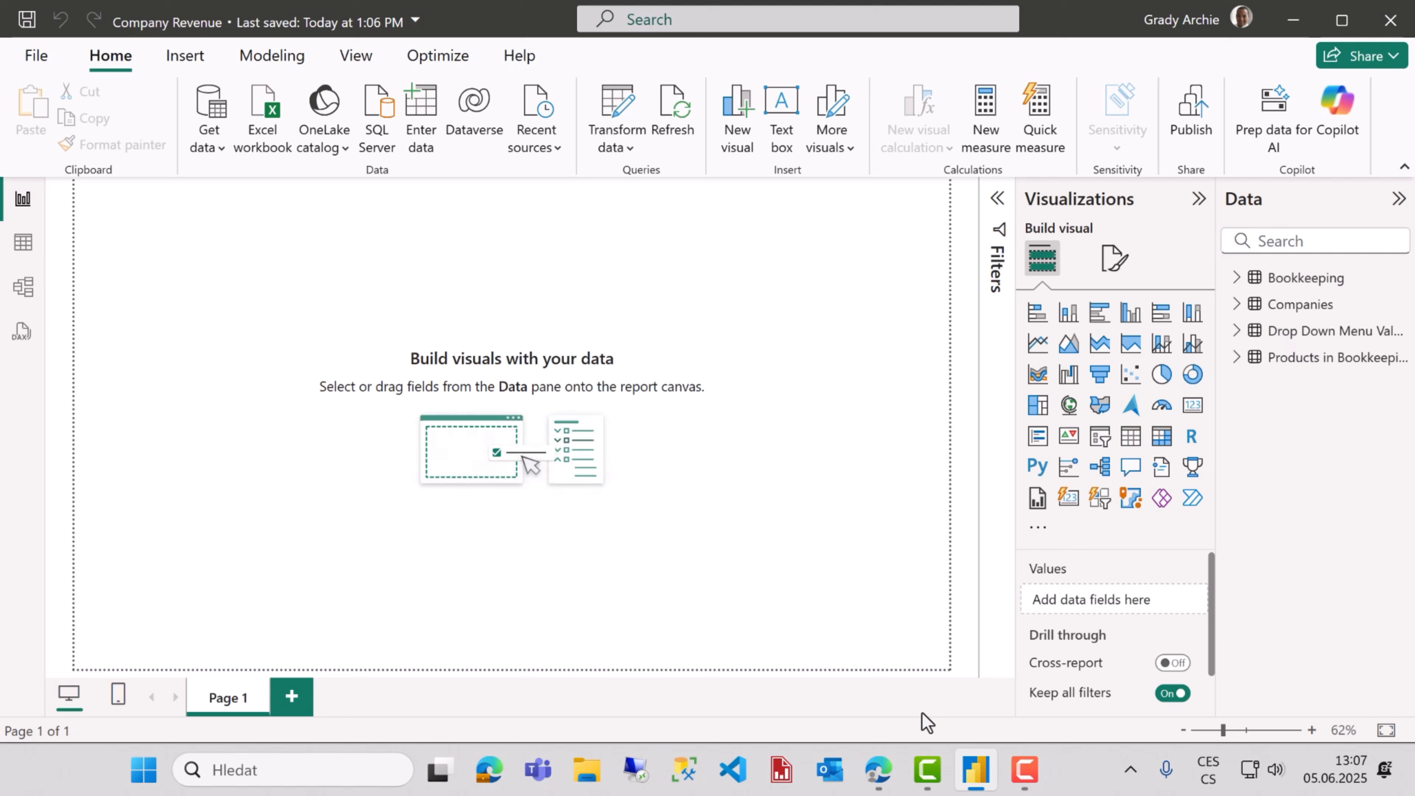
# Open the model diagram, collapse the properties pane, and place the Products in Bookkeeping Record table below the Bookkeeping table
pyautogui.click(24, 286)
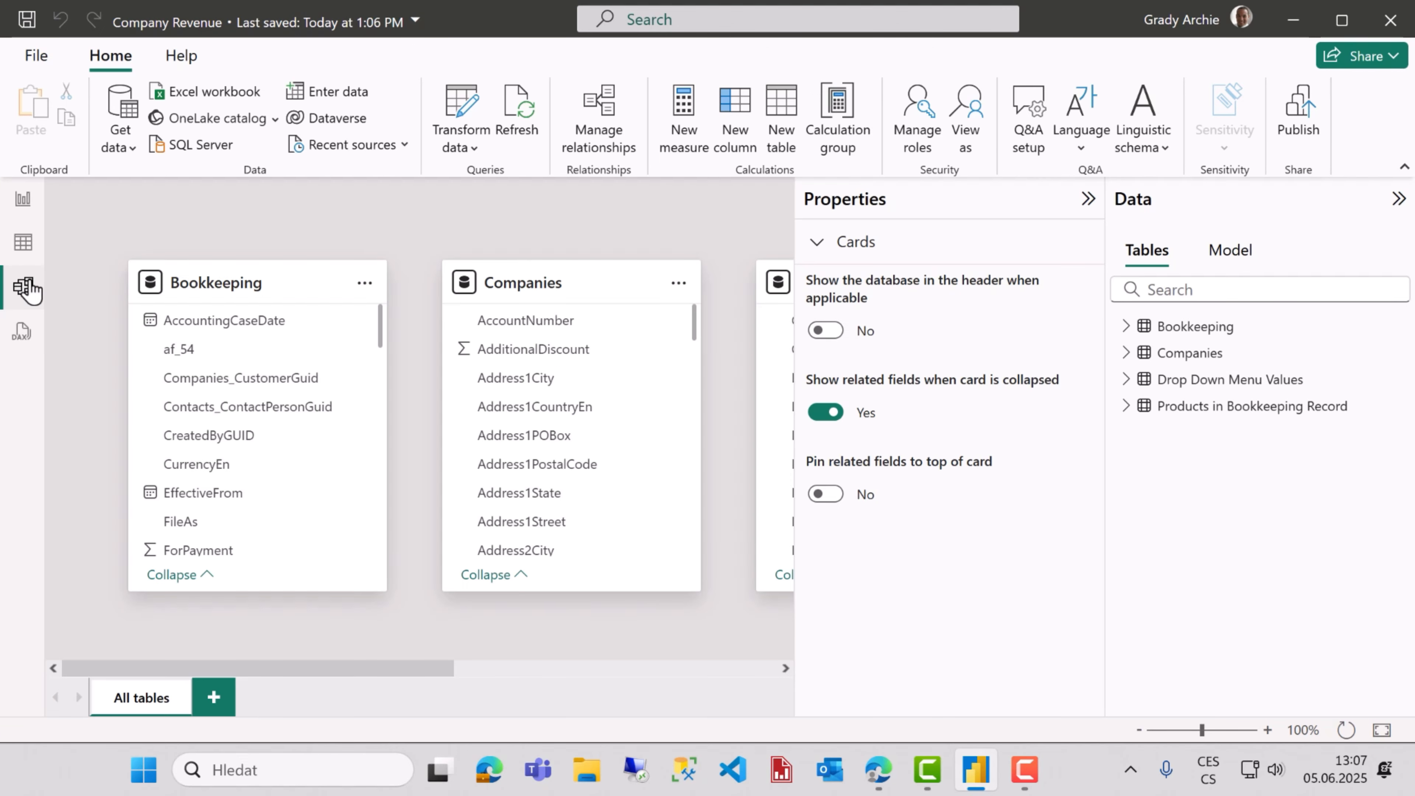
pyautogui.click(1082, 202)
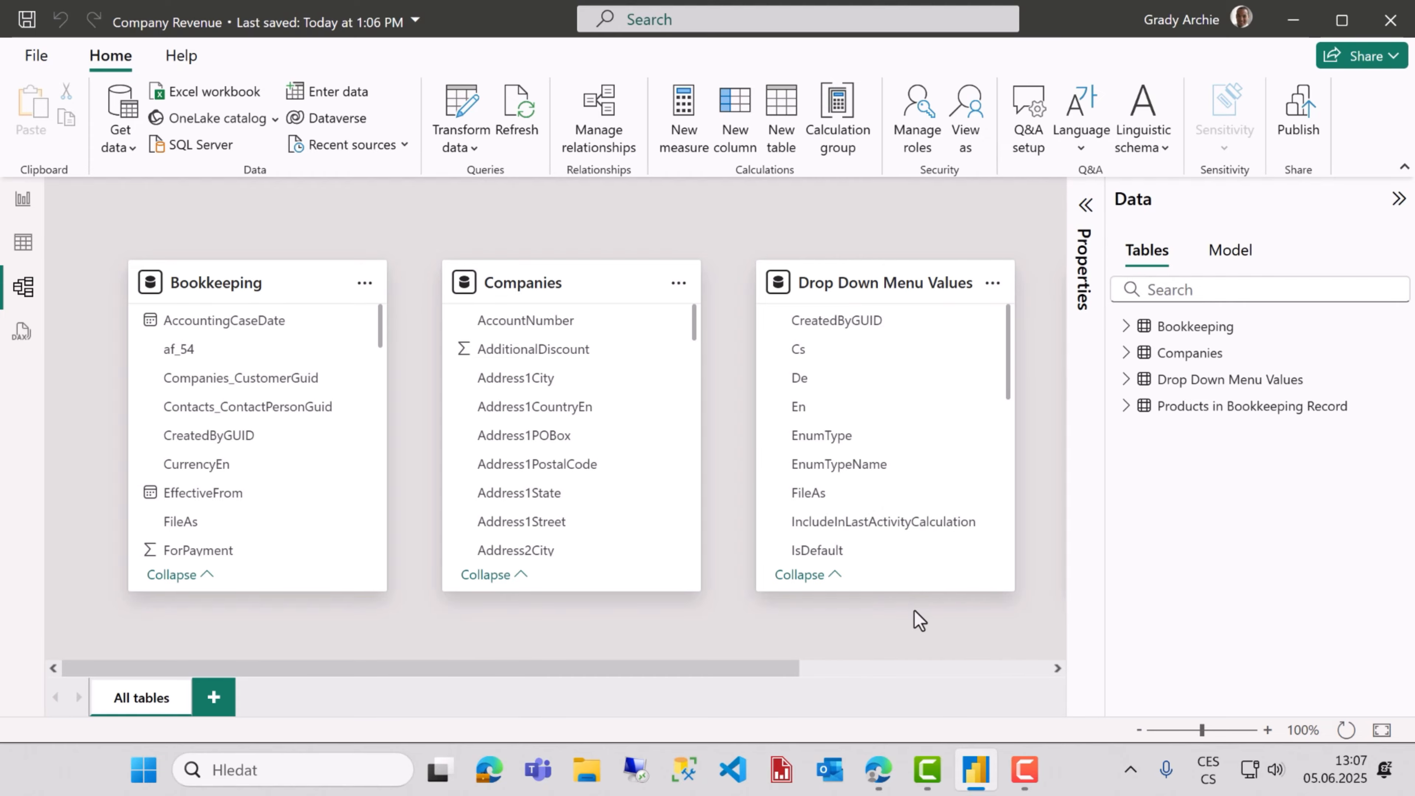
pyautogui.moveTo(771, 668); pyautogui.dragTo(877, 671)
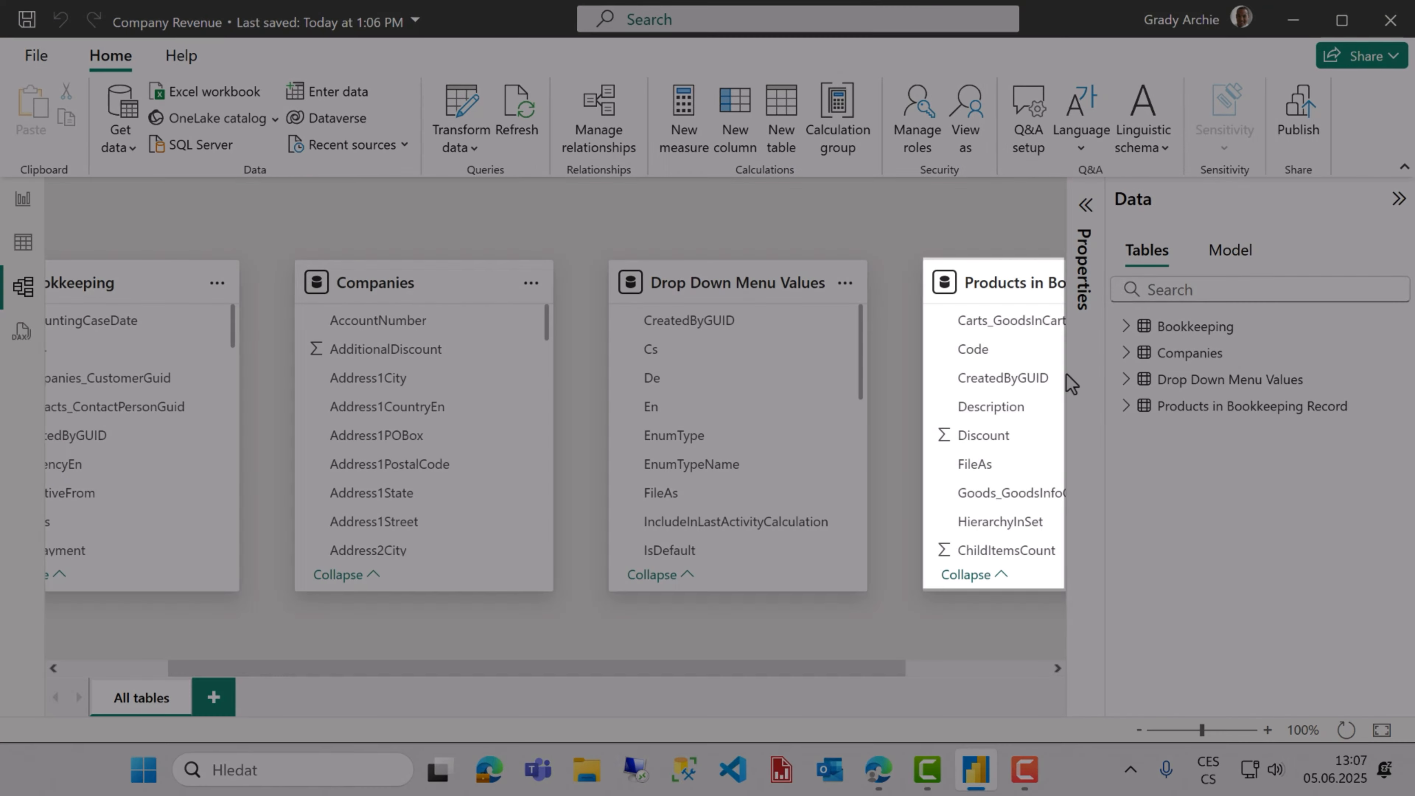
pyautogui.moveTo(1007, 282); pyautogui.dragTo(196, 635)
# Create a relationship from Carts_GoodsInCartGuid in Products in Bookkeeping Record to ItemGUID in Bookkeeping, keeping the suggested many-to-one cardinality
pyautogui.moveTo(1058, 319); pyautogui.dragTo(1061, 405)
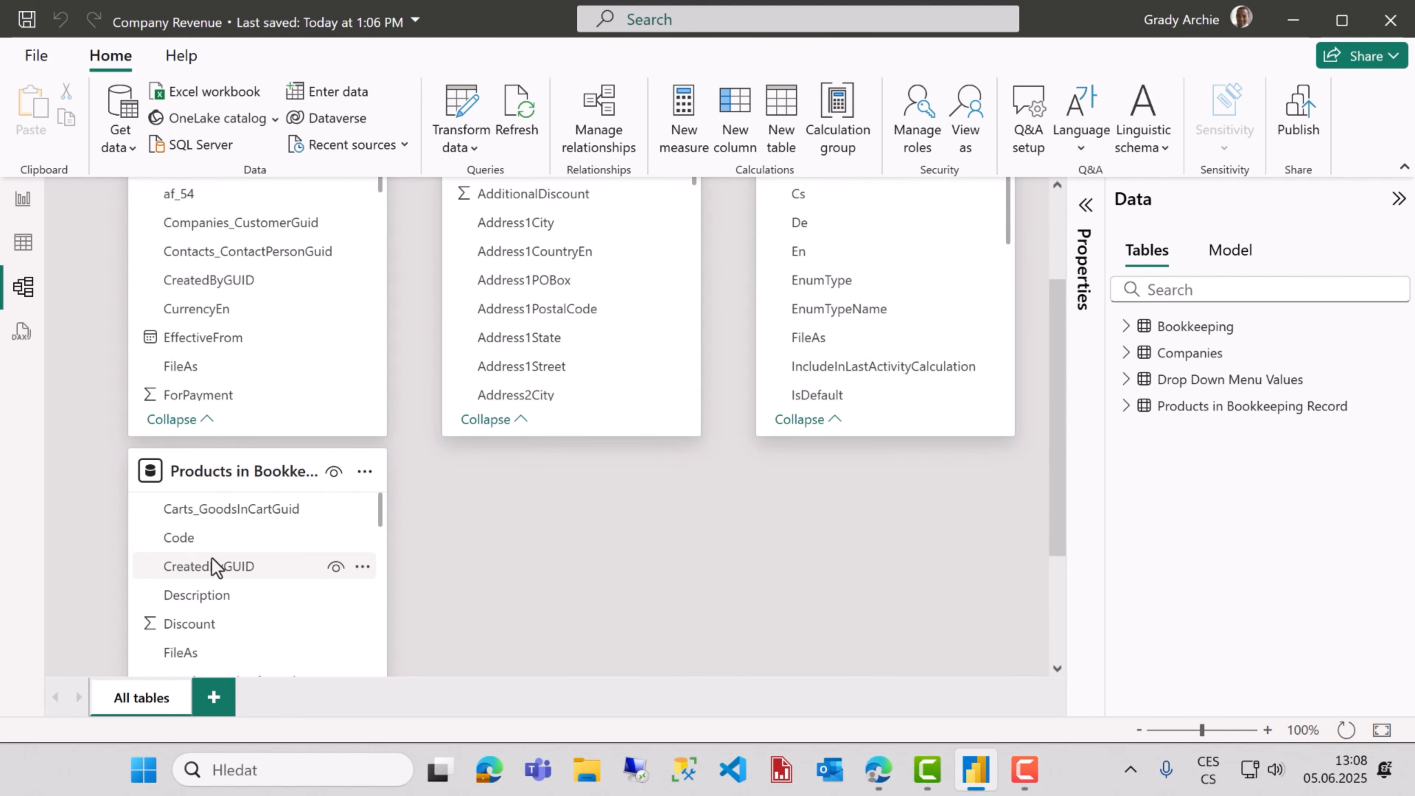
pyautogui.scroll(-5, 259, 312)
pyautogui.scroll(-3, 264, 315)
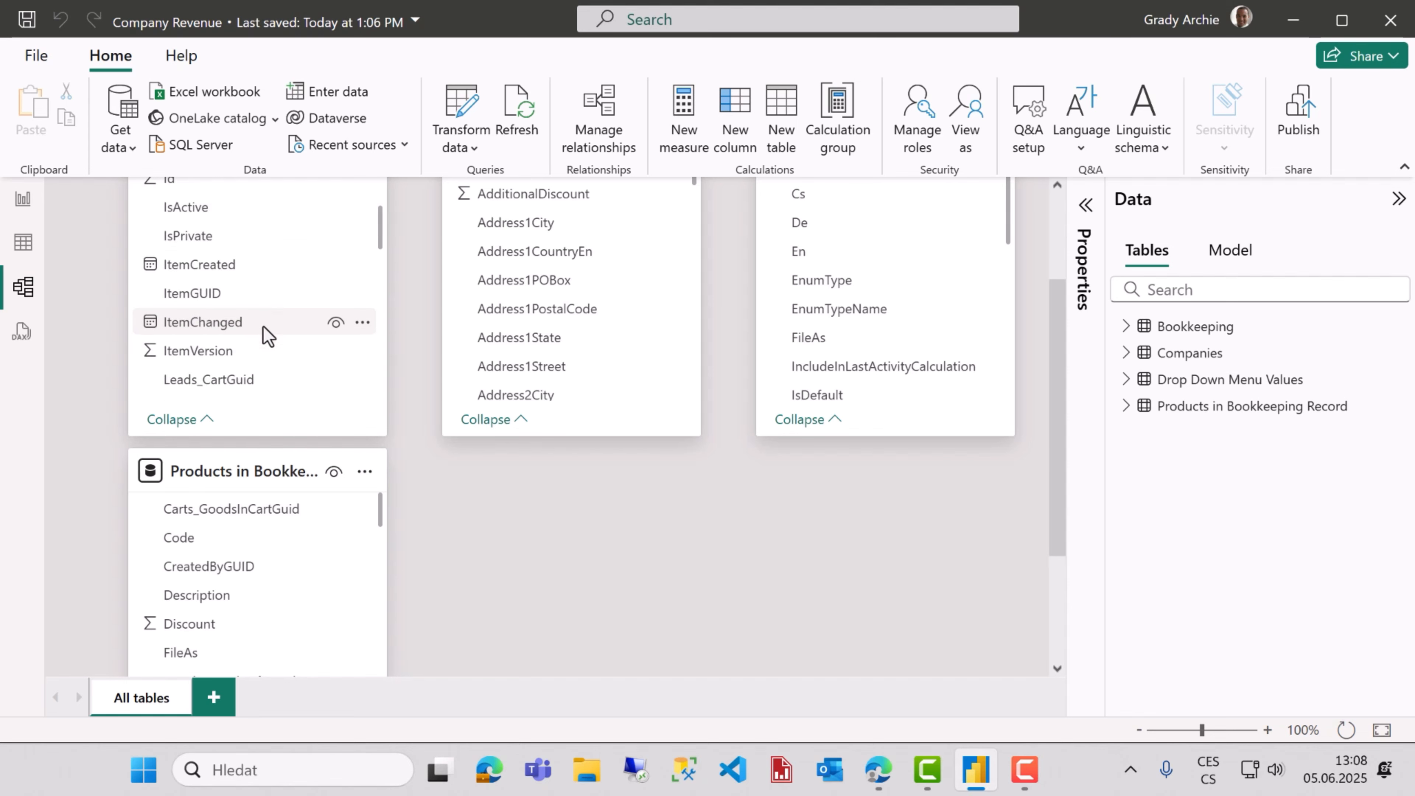
pyautogui.moveTo(246, 521); pyautogui.dragTo(279, 316)
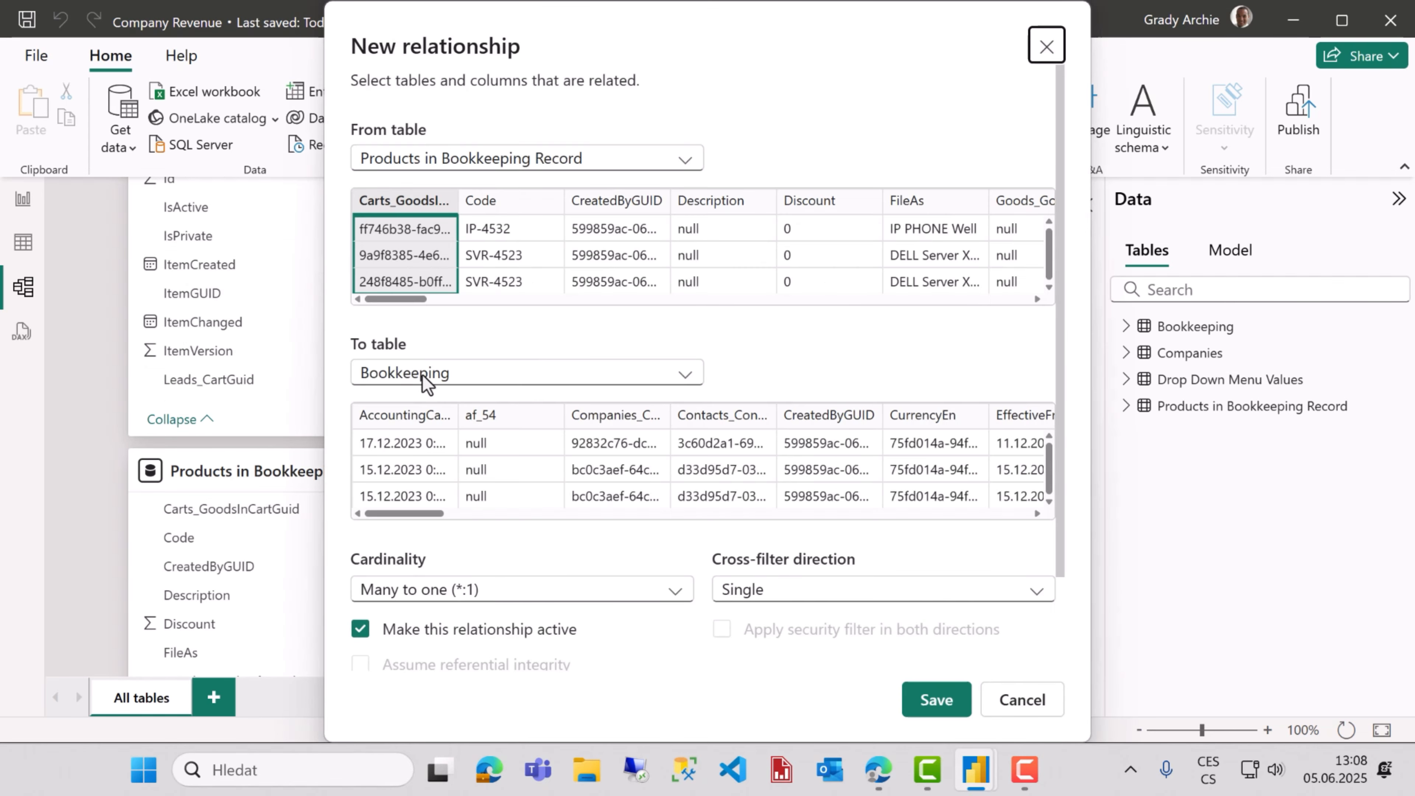
pyautogui.click(936, 700)
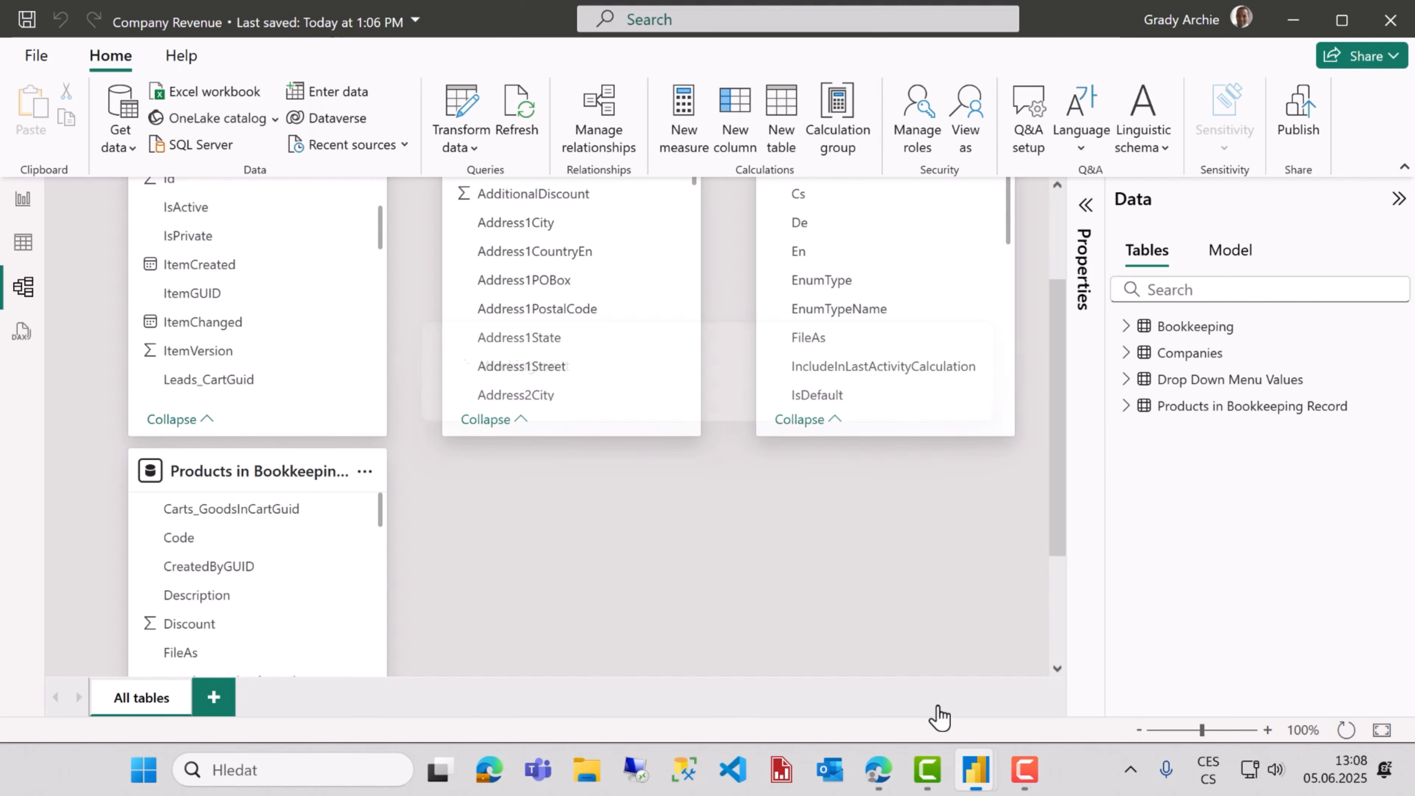
# Create a relationship from ItemGUID in Drop Down Menu Values to TypeEn in Bookkeeping
pyautogui.moveTo(1058, 472); pyautogui.dragTo(1055, 382)
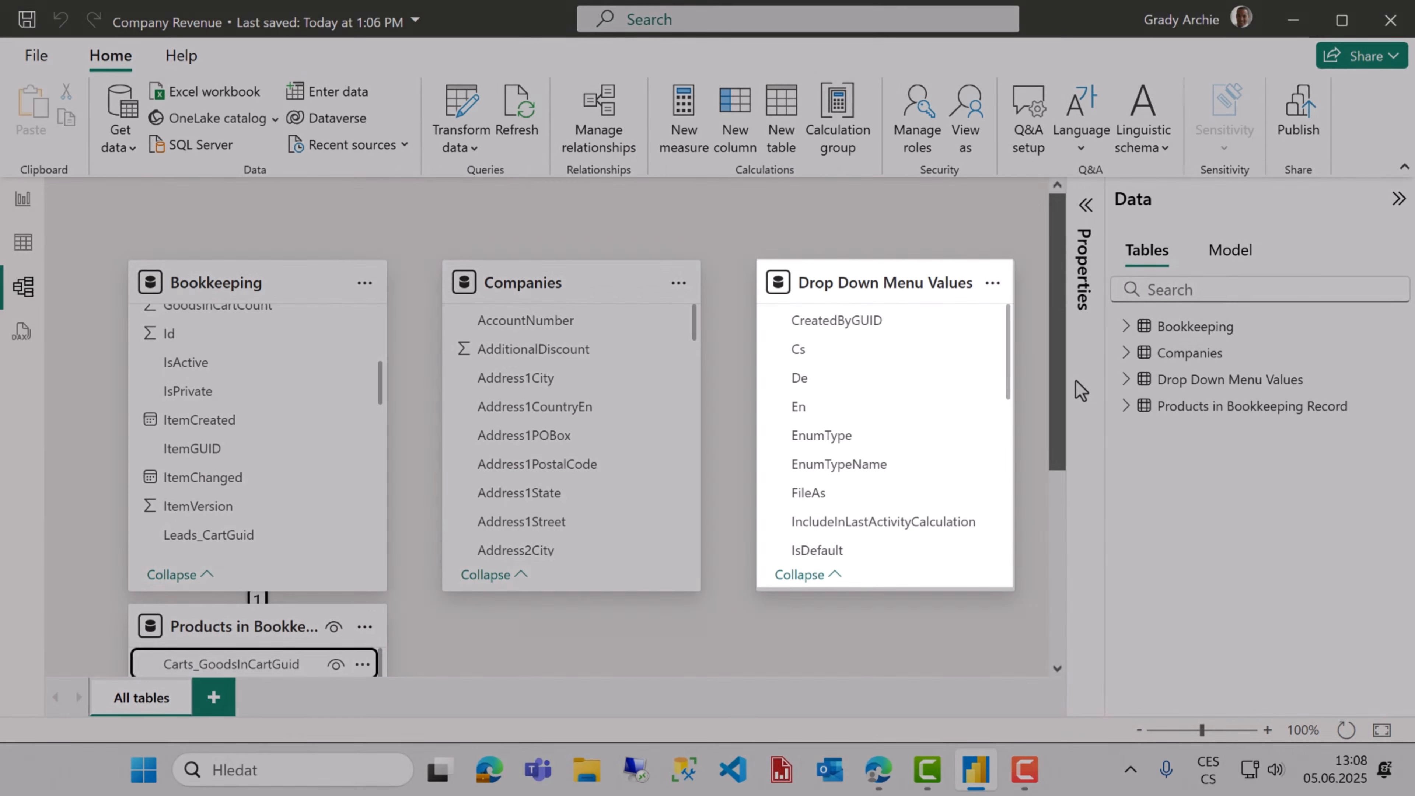
pyautogui.scroll(-10, 281, 439)
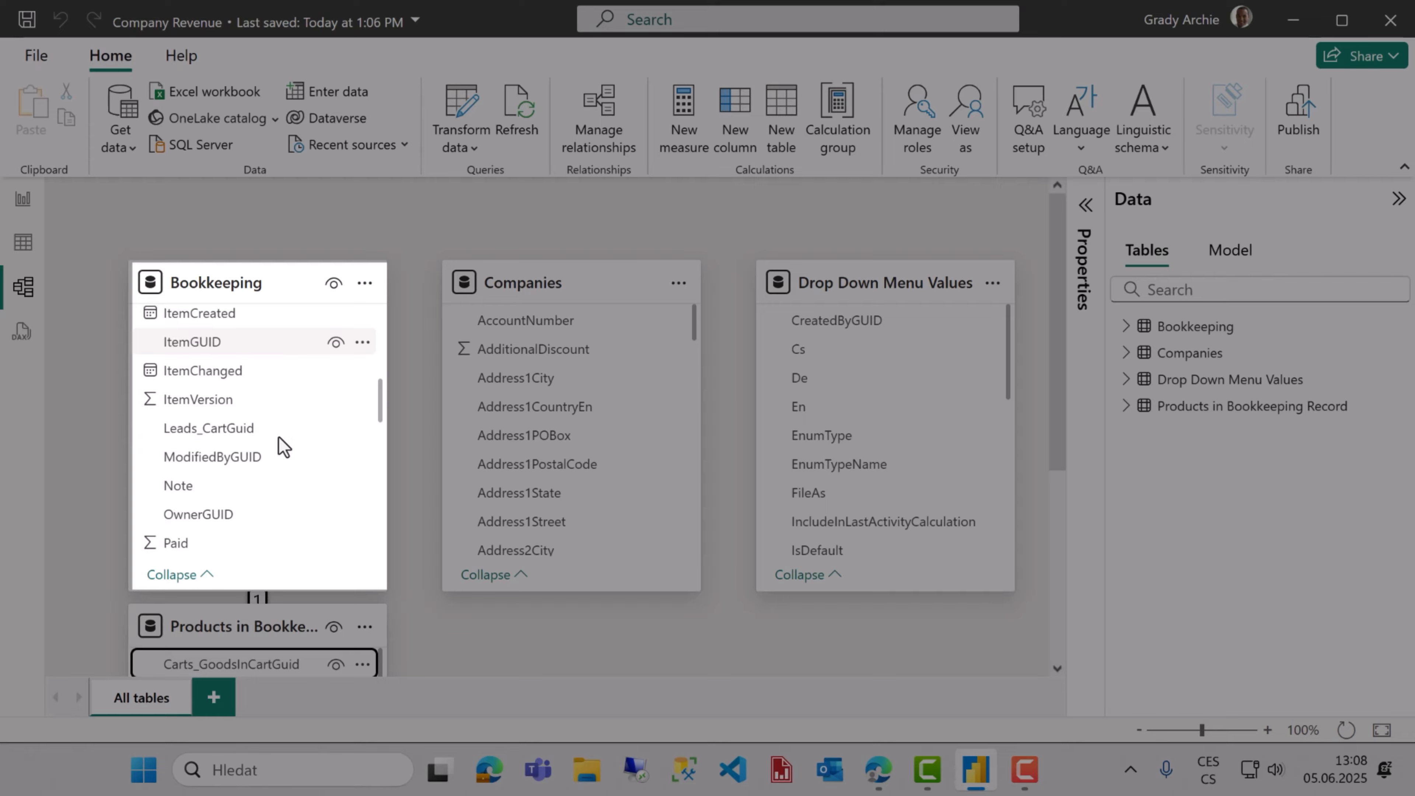
pyautogui.scroll(-3, 281, 439)
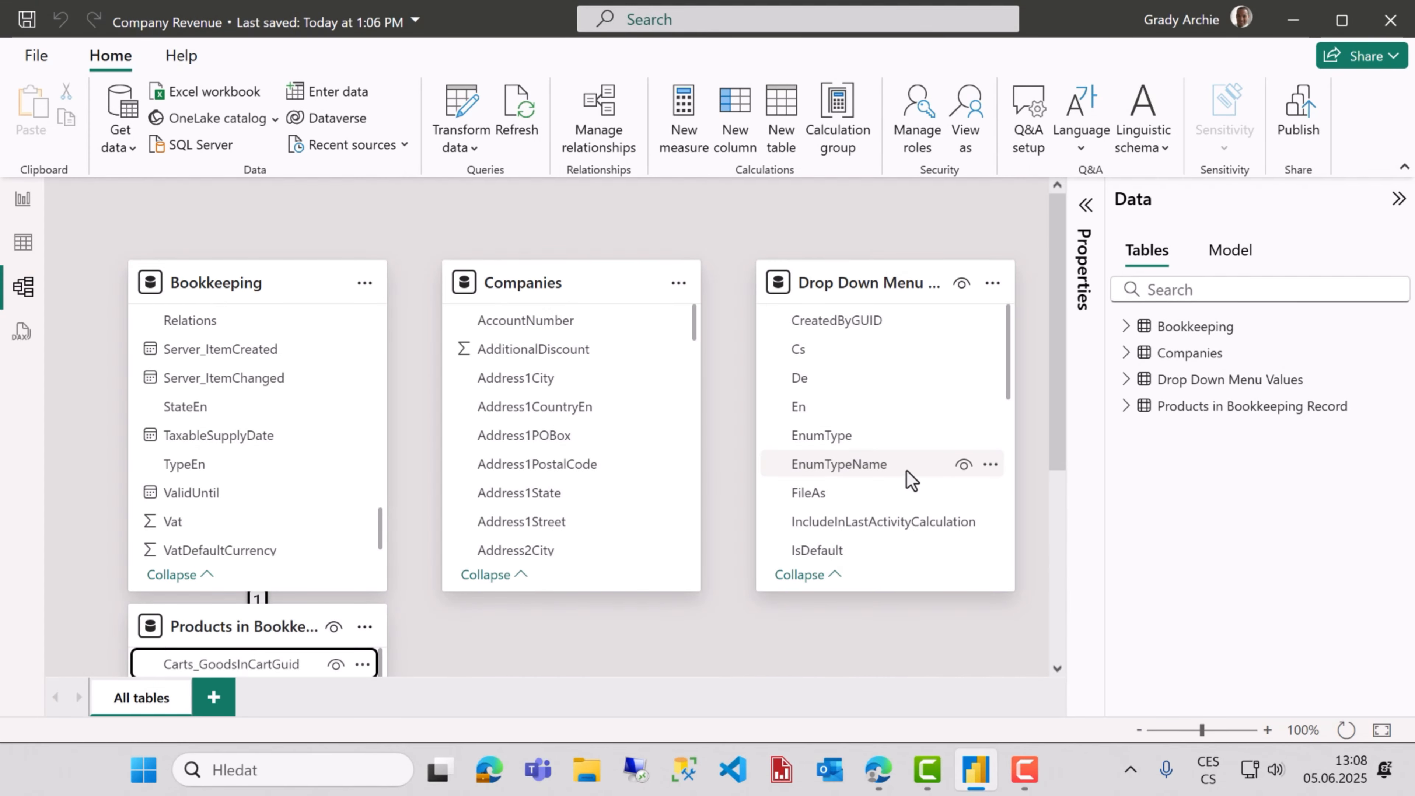
pyautogui.scroll(-3, 892, 462)
pyautogui.moveTo(901, 472); pyautogui.dragTo(265, 468)
pyautogui.click(922, 704)
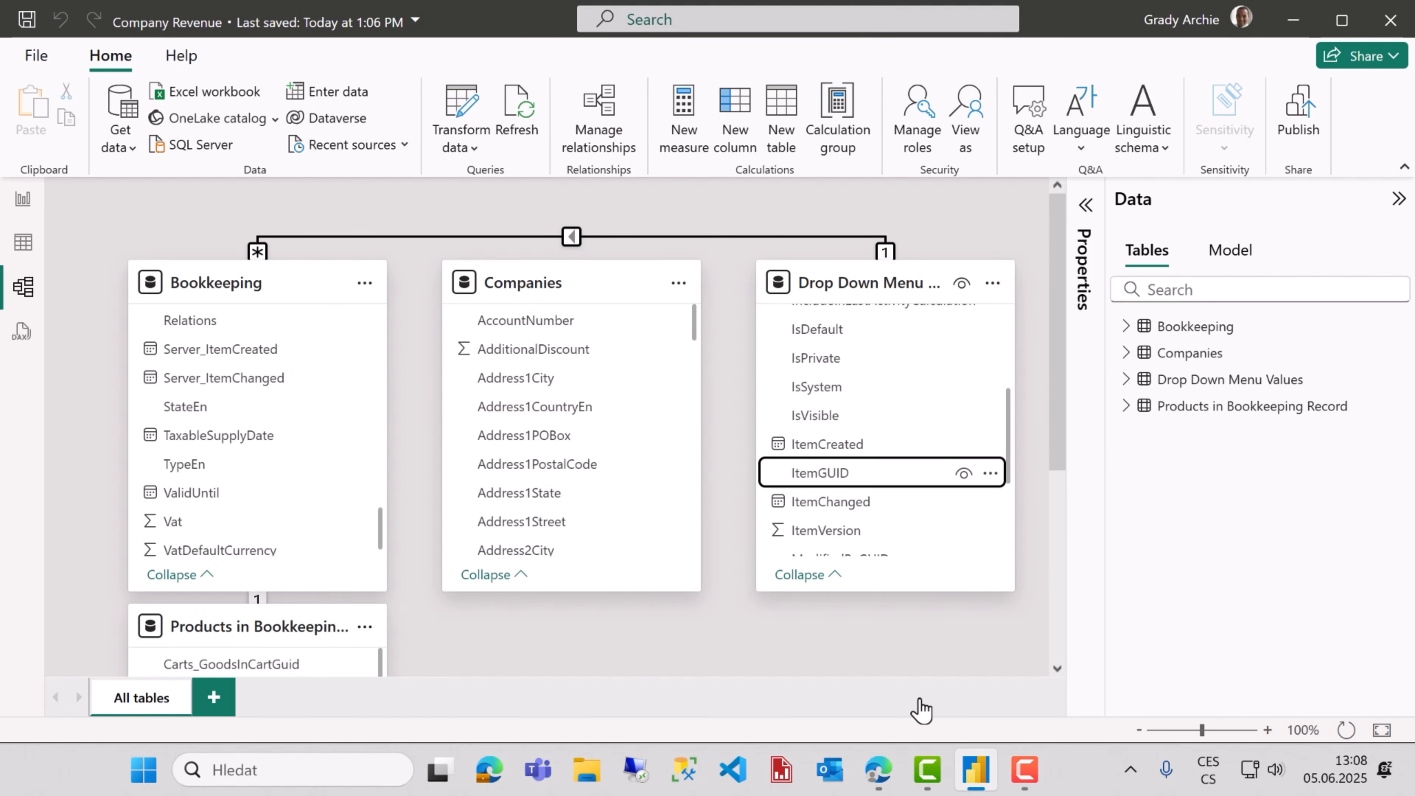
# Create a one-to-many relationship from ItemGUID in Companies to Companies_CustomerGuid in Bookkeeping
pyautogui.scroll(15, 313, 434)
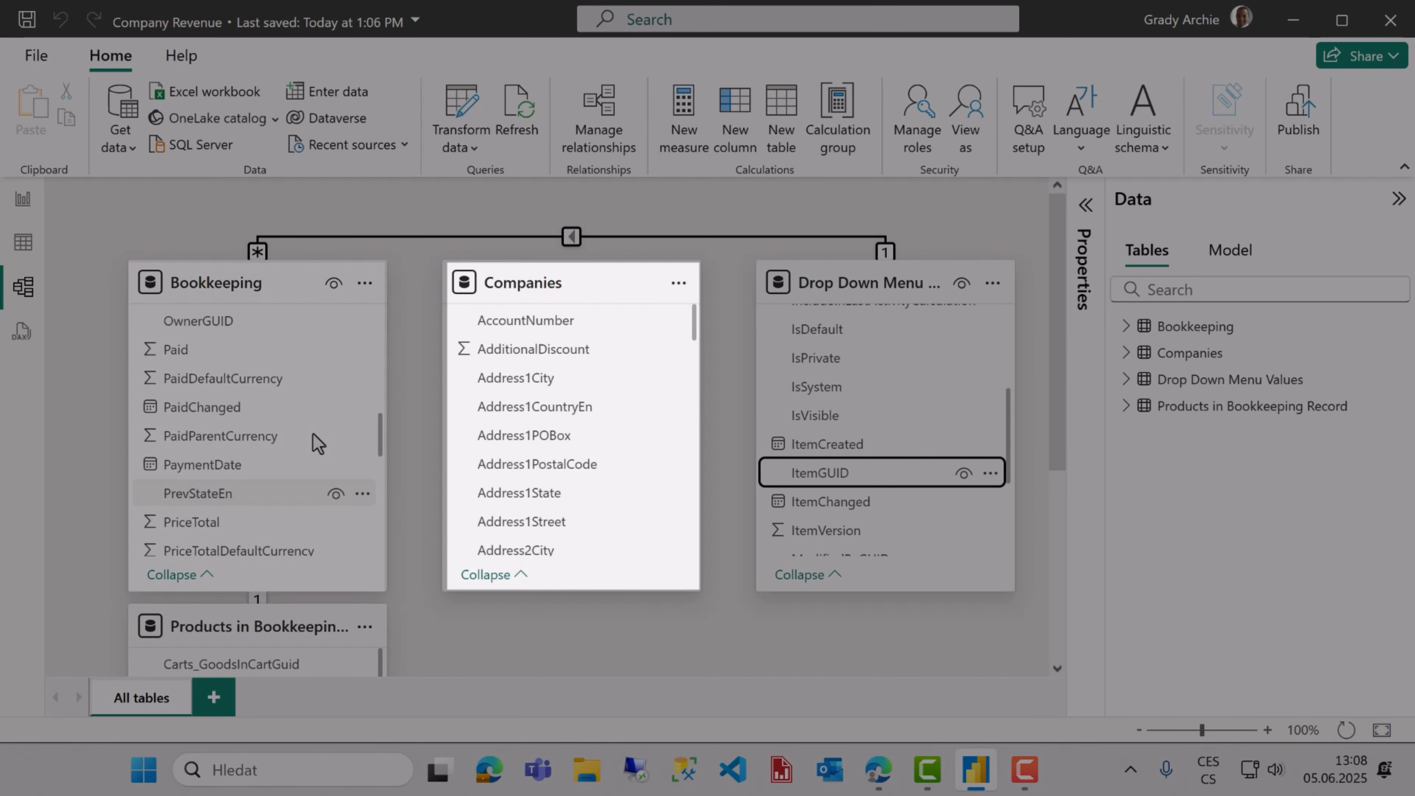
pyautogui.scroll(-10, 619, 421)
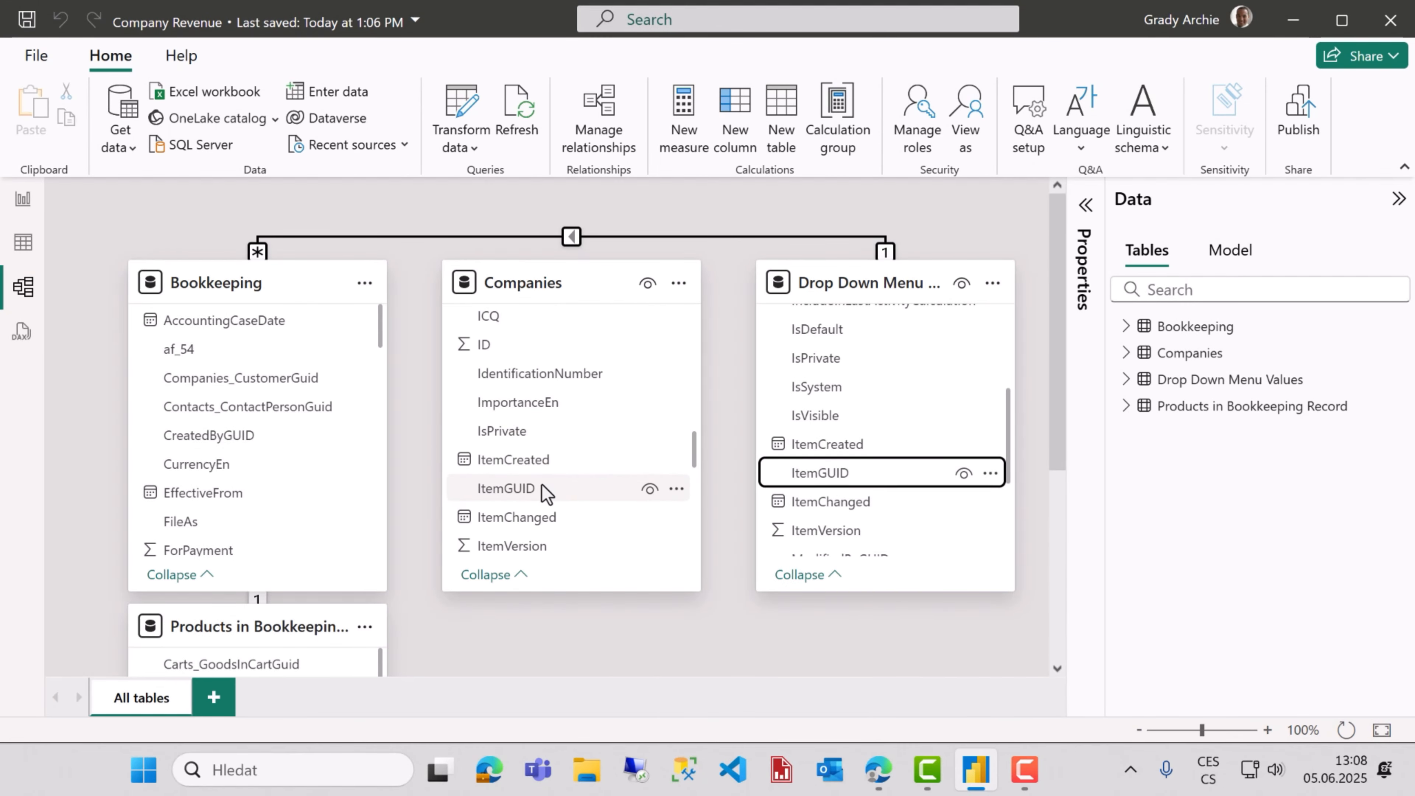
pyautogui.moveTo(543, 489); pyautogui.dragTo(278, 386)
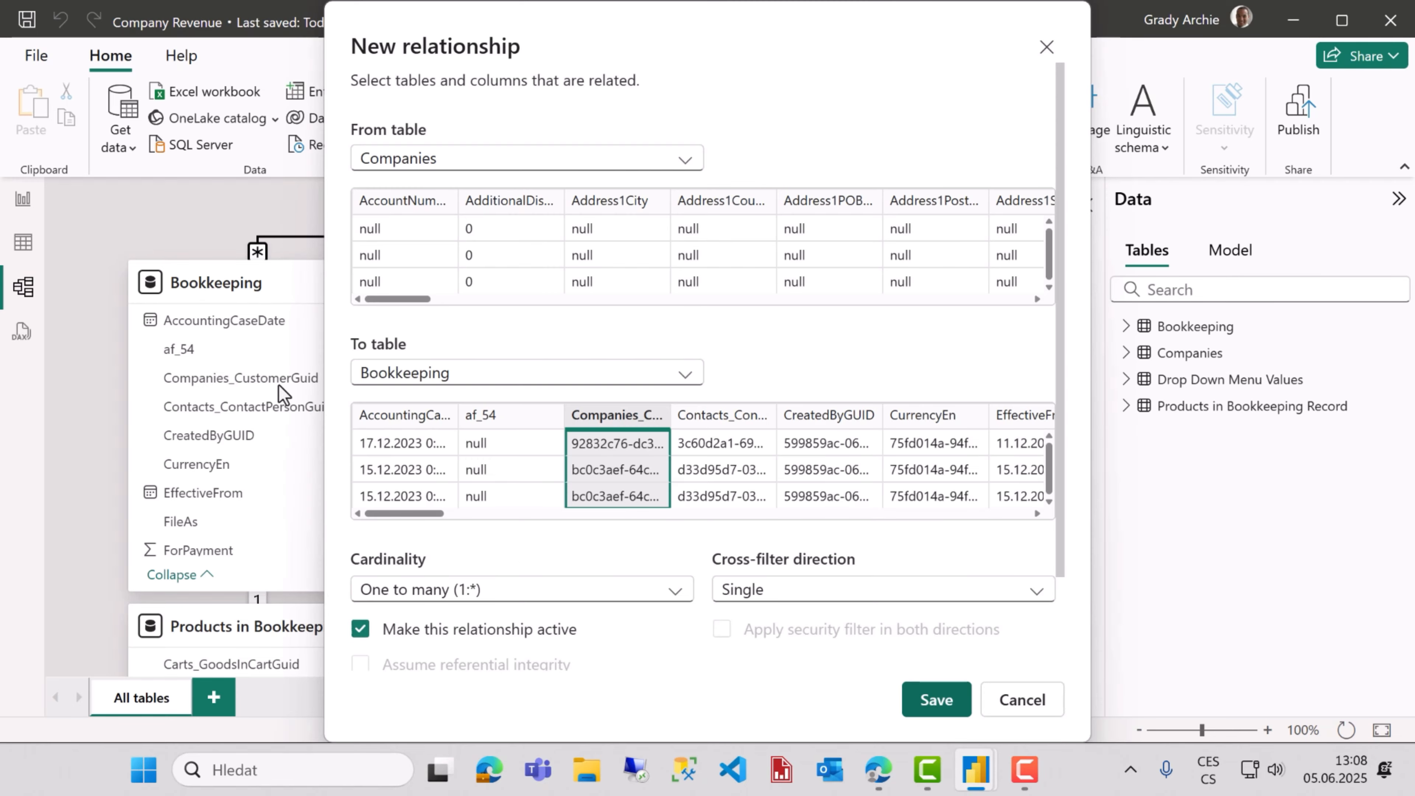
pyautogui.click(939, 702)
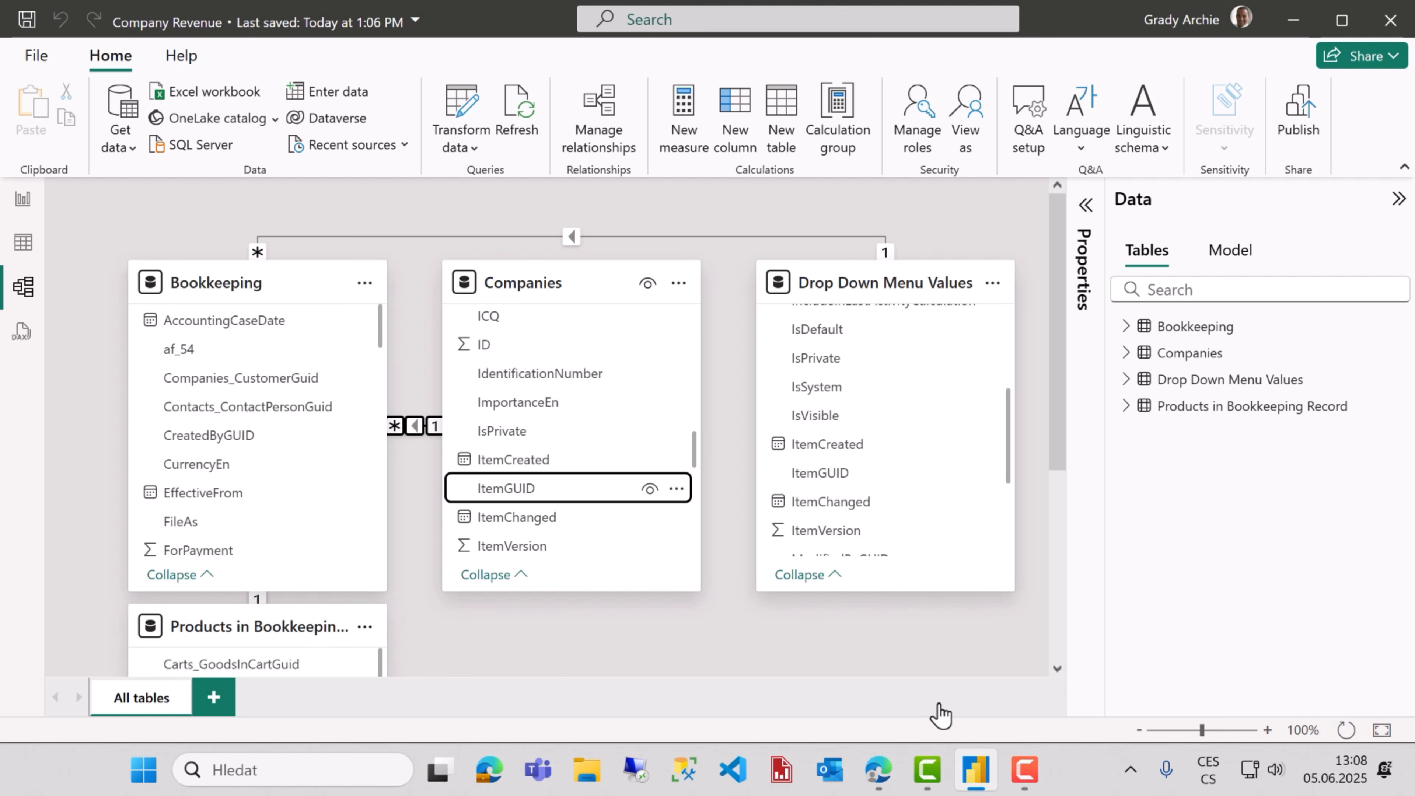
# Add a clustered column chart to the report page with Bookkeeping's PriceTotalExcludingVatDefaultCurrency on the Y-axis
pyautogui.click(22, 202)
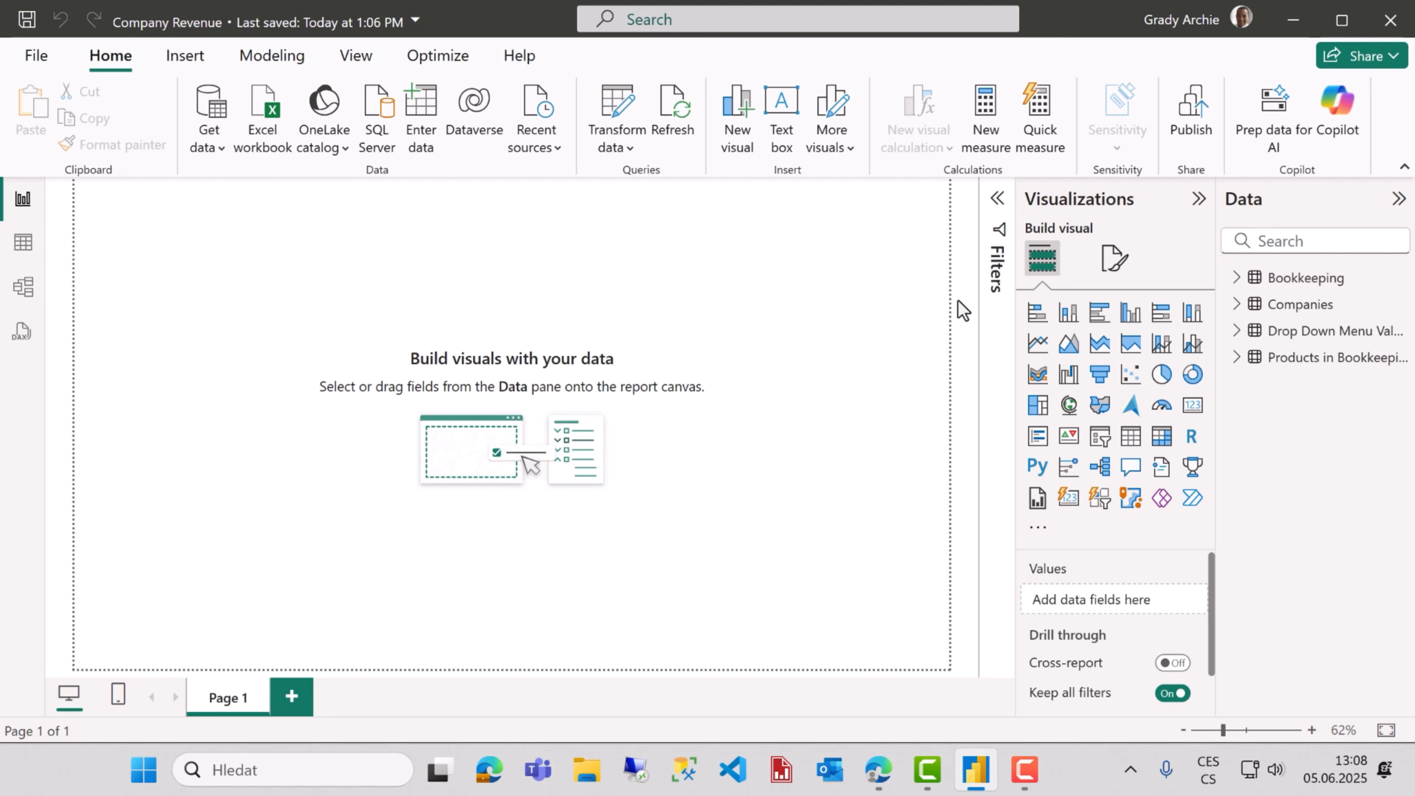
pyautogui.click(1129, 314)
pyautogui.click(1280, 250)
pyautogui.write('priceto')
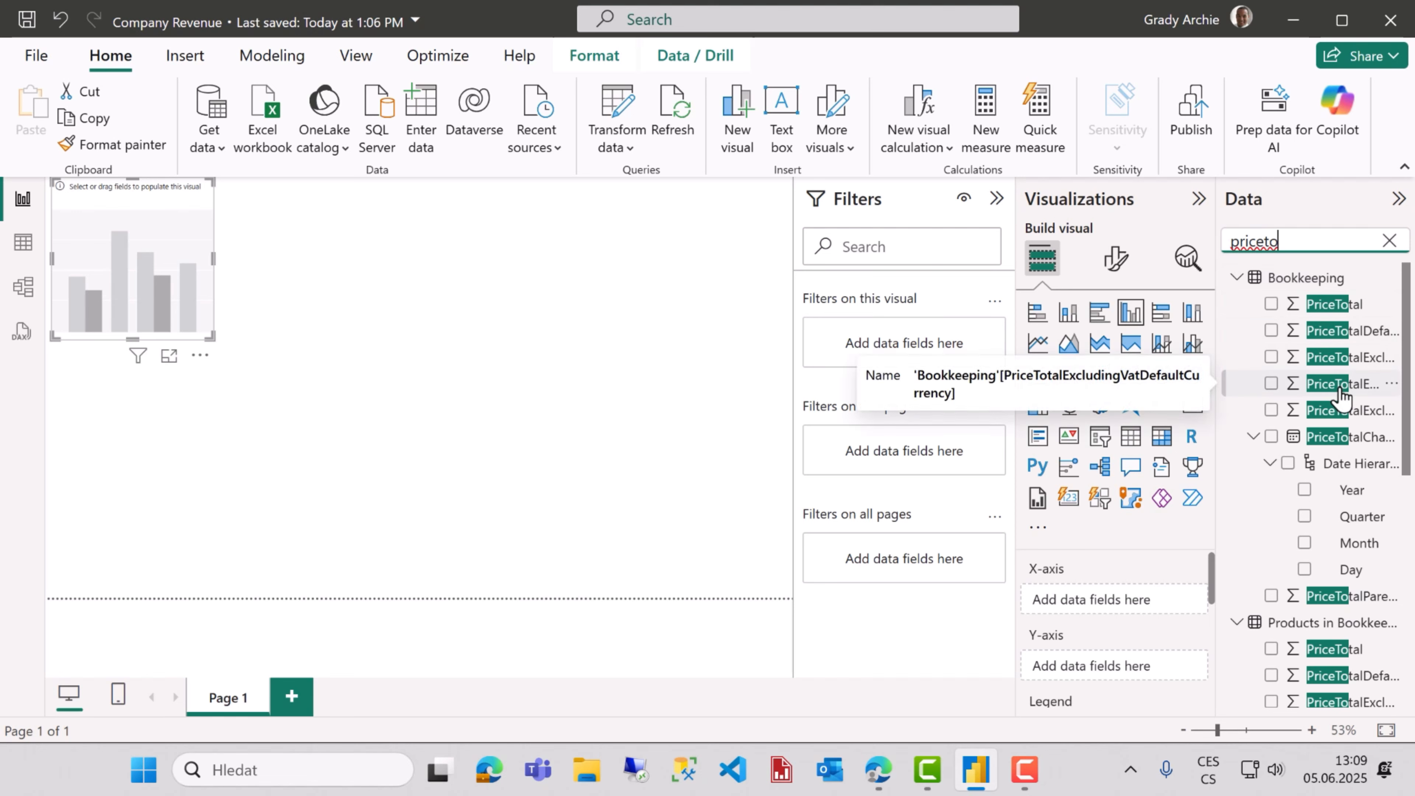
pyautogui.moveTo(1340, 393); pyautogui.dragTo(1131, 666)
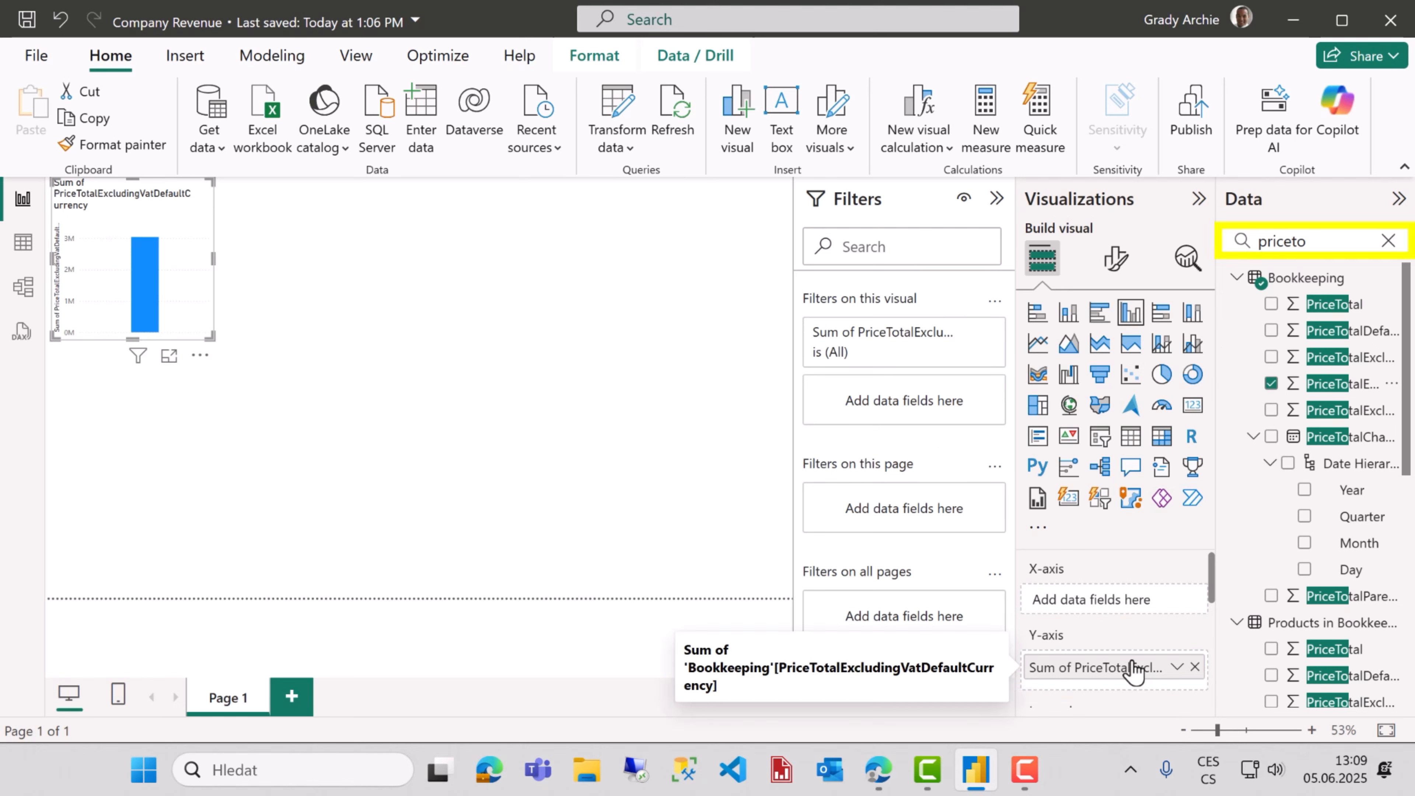
# Put Bookkeeping's EffectiveFrom date hierarchy on the chart's X-axis, then deselect the chart
pyautogui.click(1389, 241)
pyautogui.write('ef')
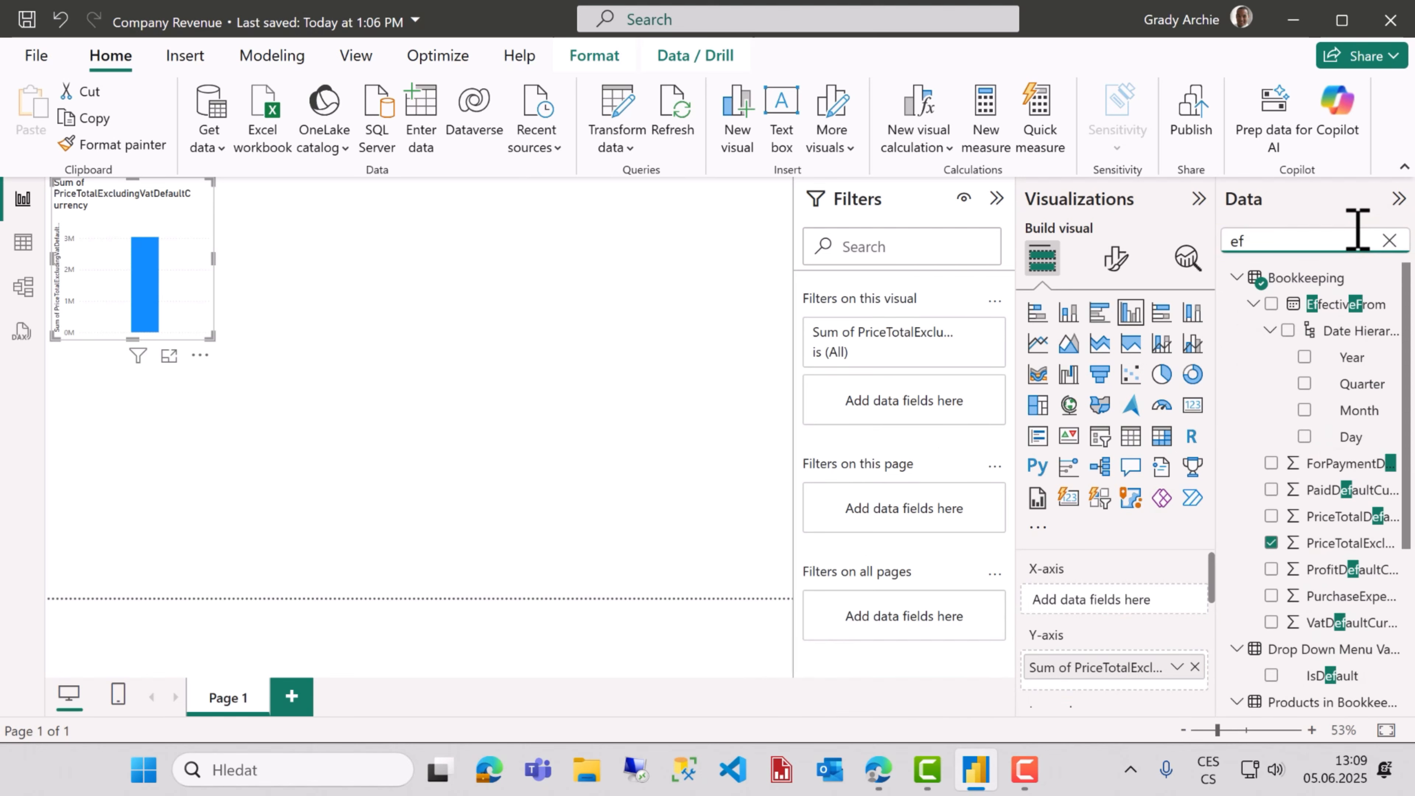
pyautogui.moveTo(1337, 304); pyautogui.dragTo(1138, 605)
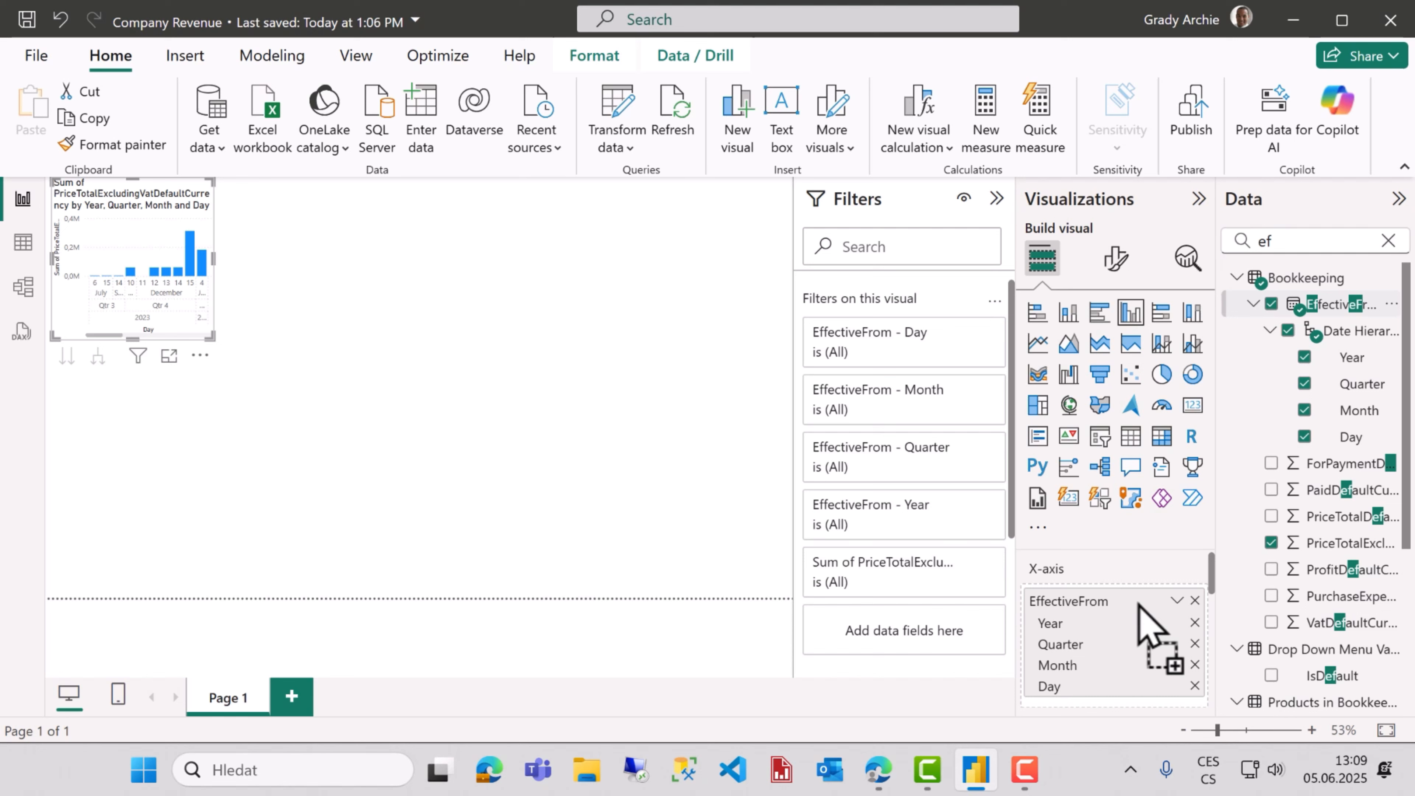
pyautogui.click(703, 532)
# Filter the page by the En field of Drop Down Menu Values, keeping only Sales Invoice and Credit Note
pyautogui.click(1387, 241)
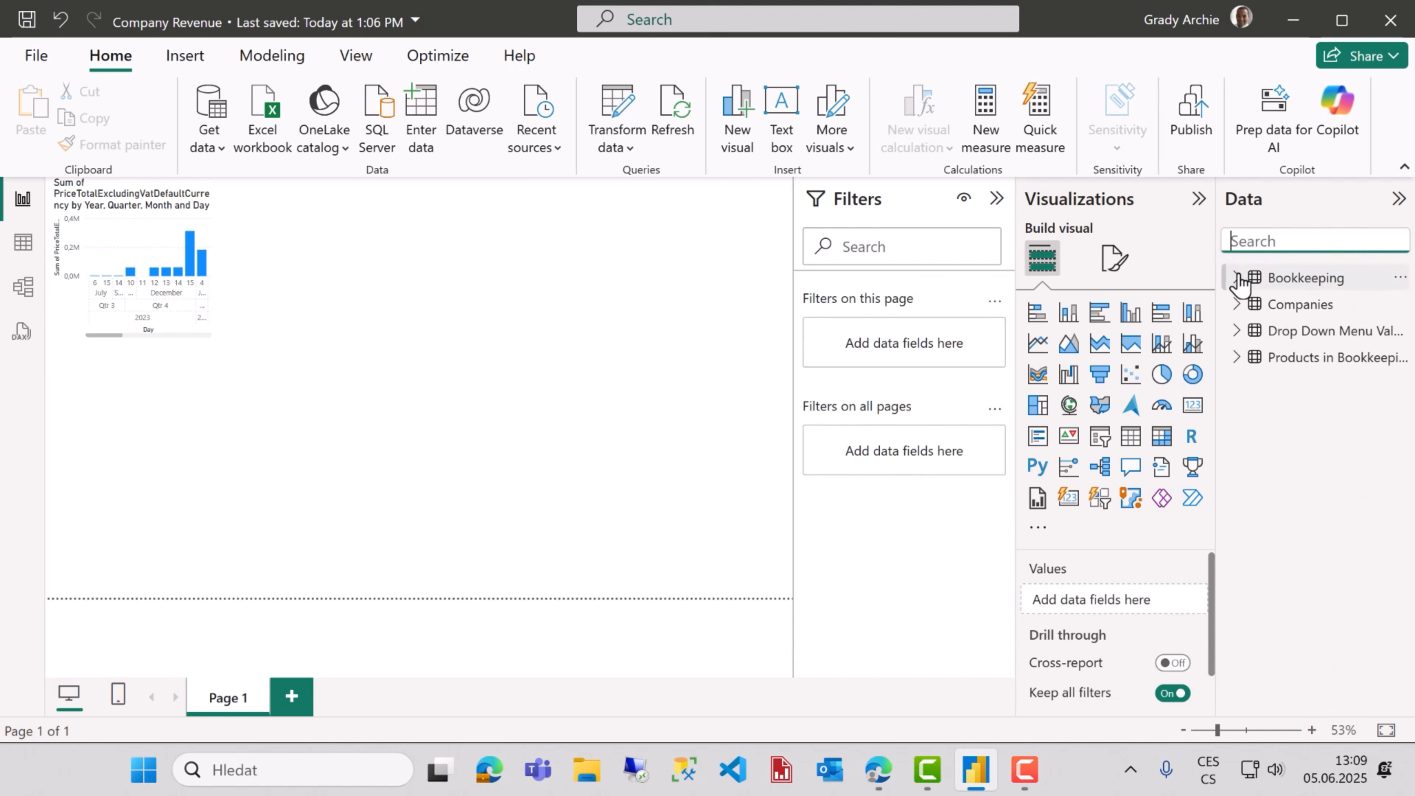
pyautogui.click(1237, 331)
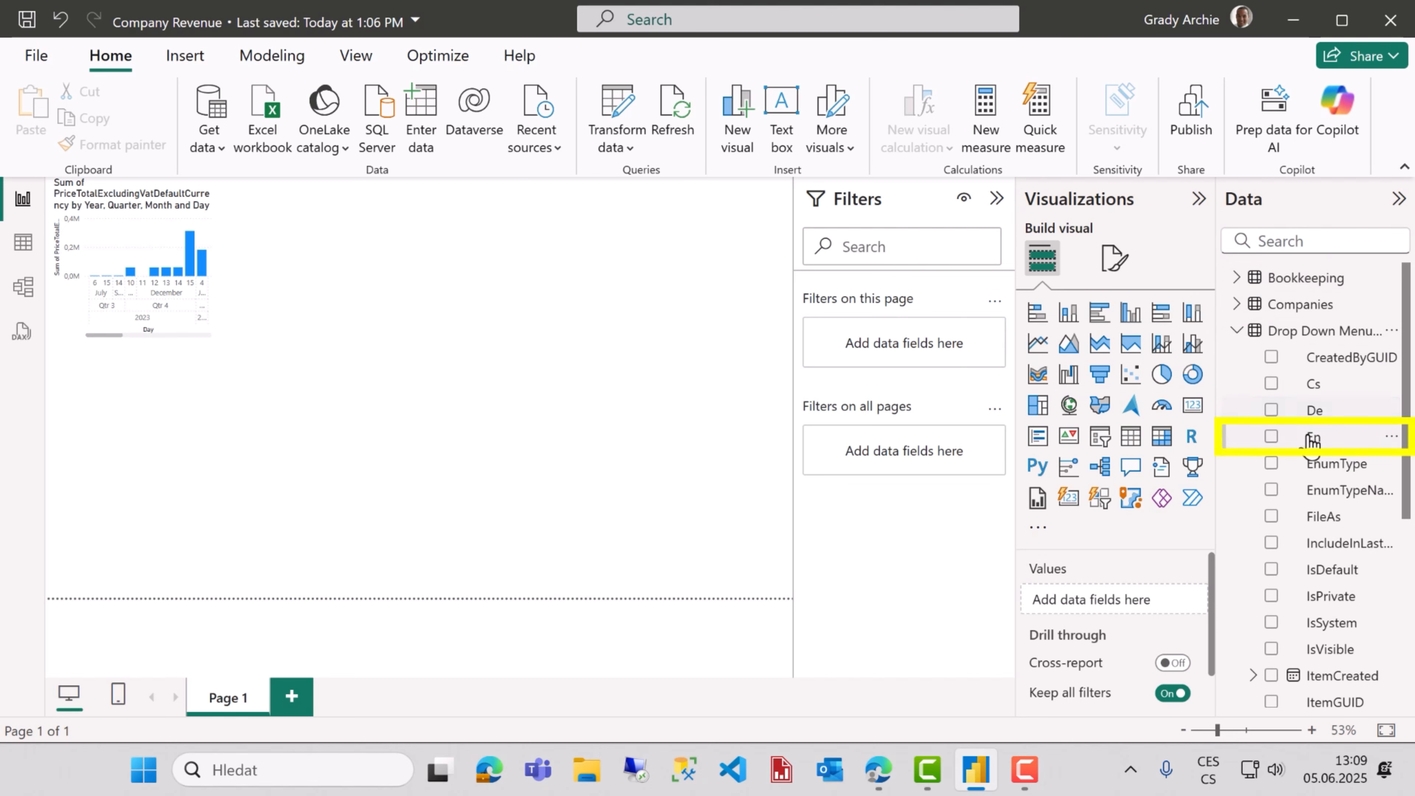
pyautogui.moveTo(1312, 440); pyautogui.dragTo(894, 348)
pyautogui.click(882, 437)
pyautogui.write('in')
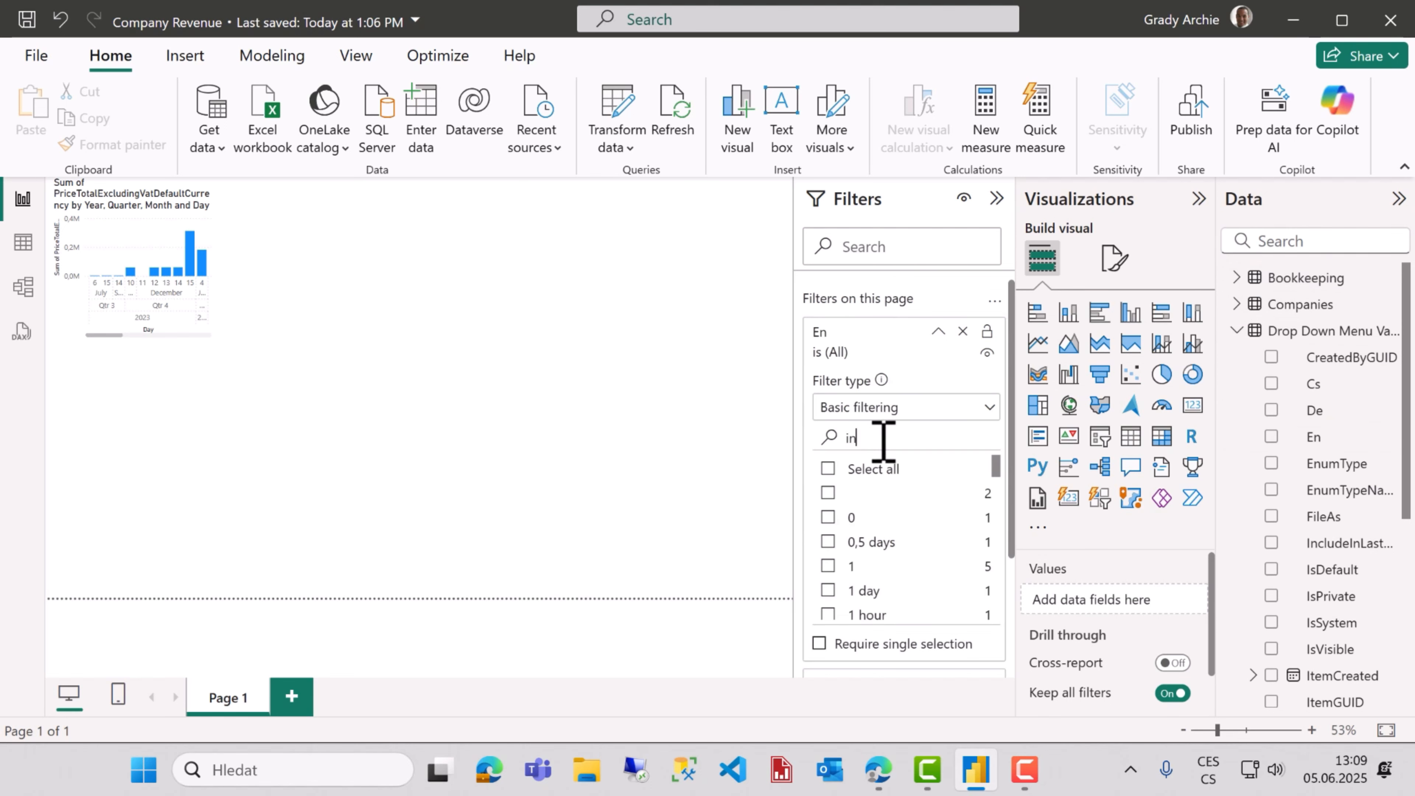
pyautogui.write('voi')
pyautogui.scroll(-3, 869, 544)
pyautogui.click(868, 541)
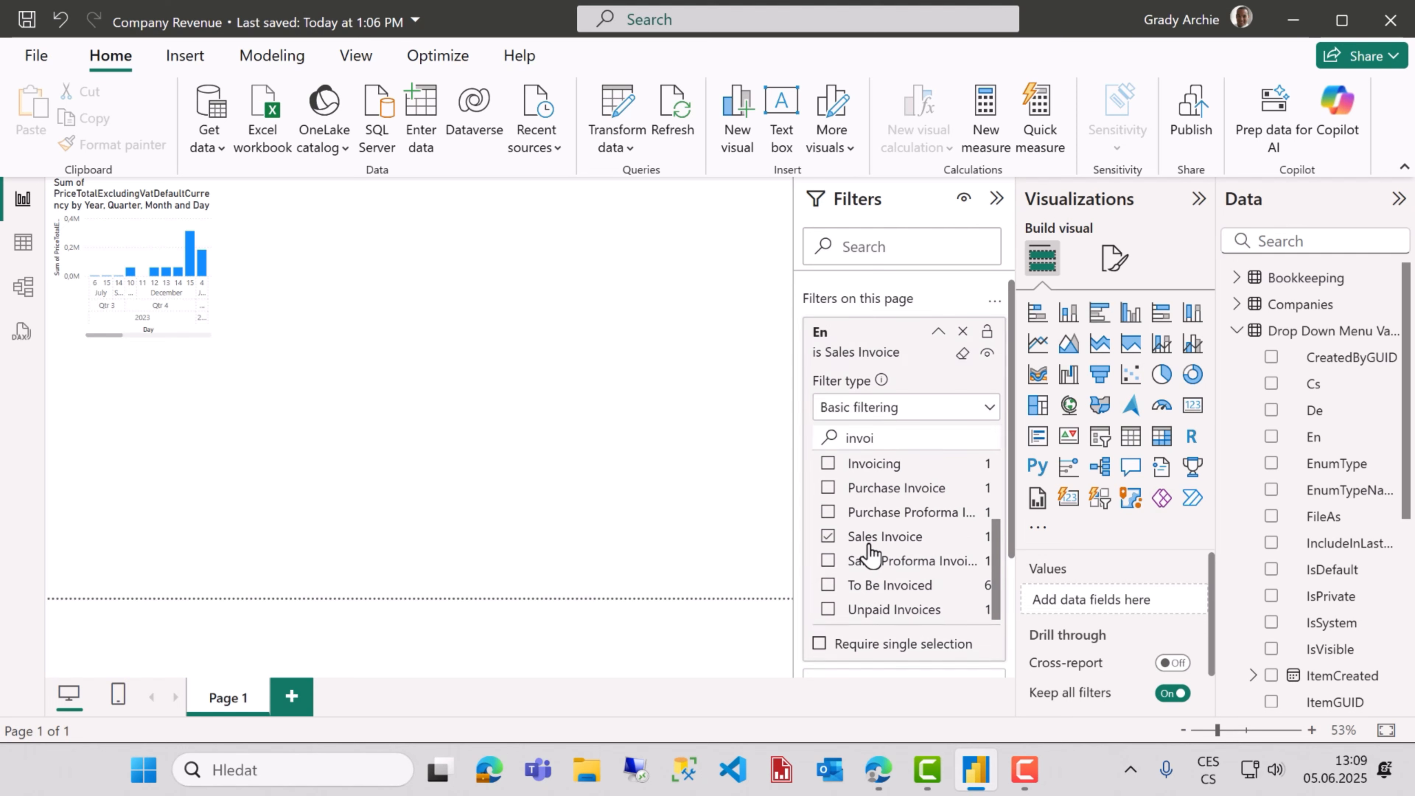
pyautogui.write('cred')
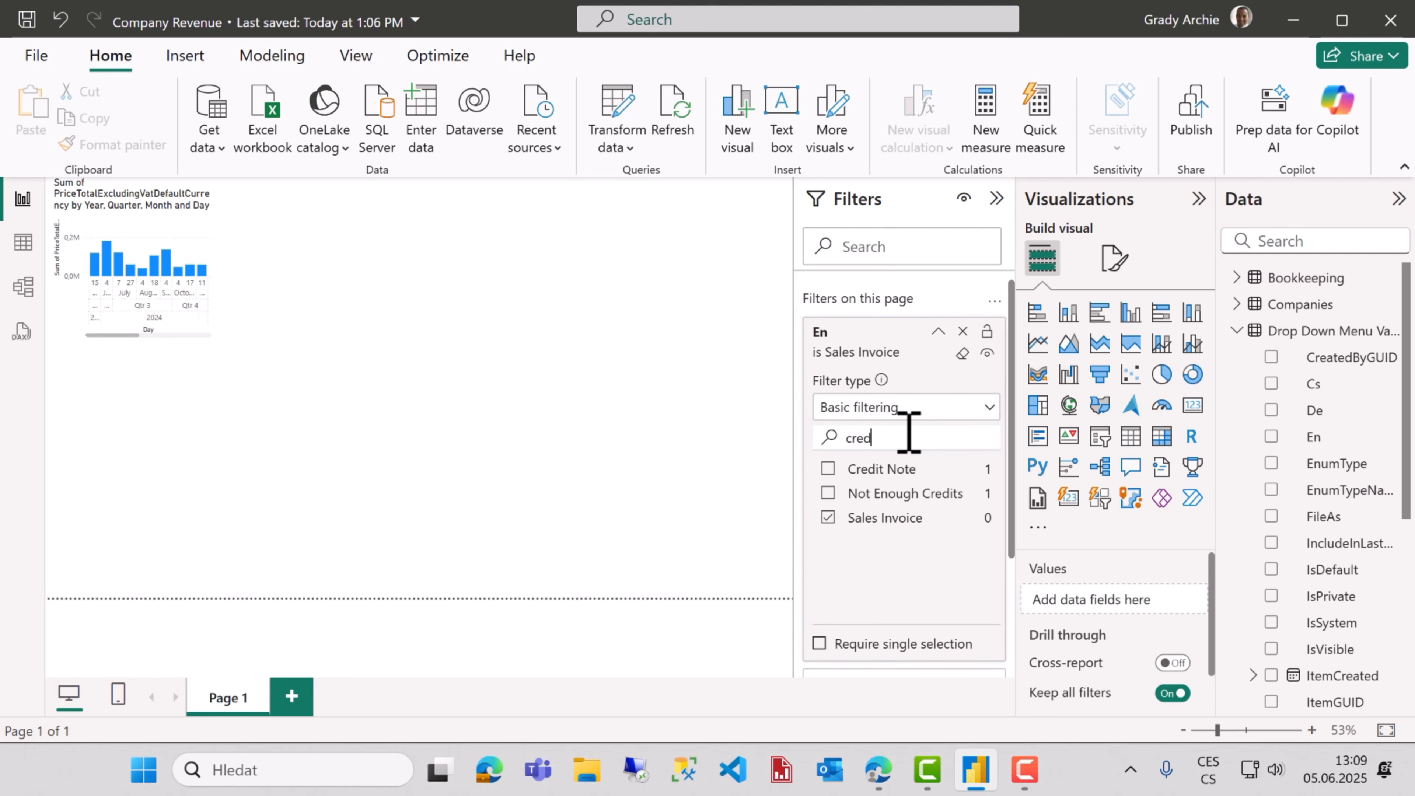
pyautogui.click(938, 331)
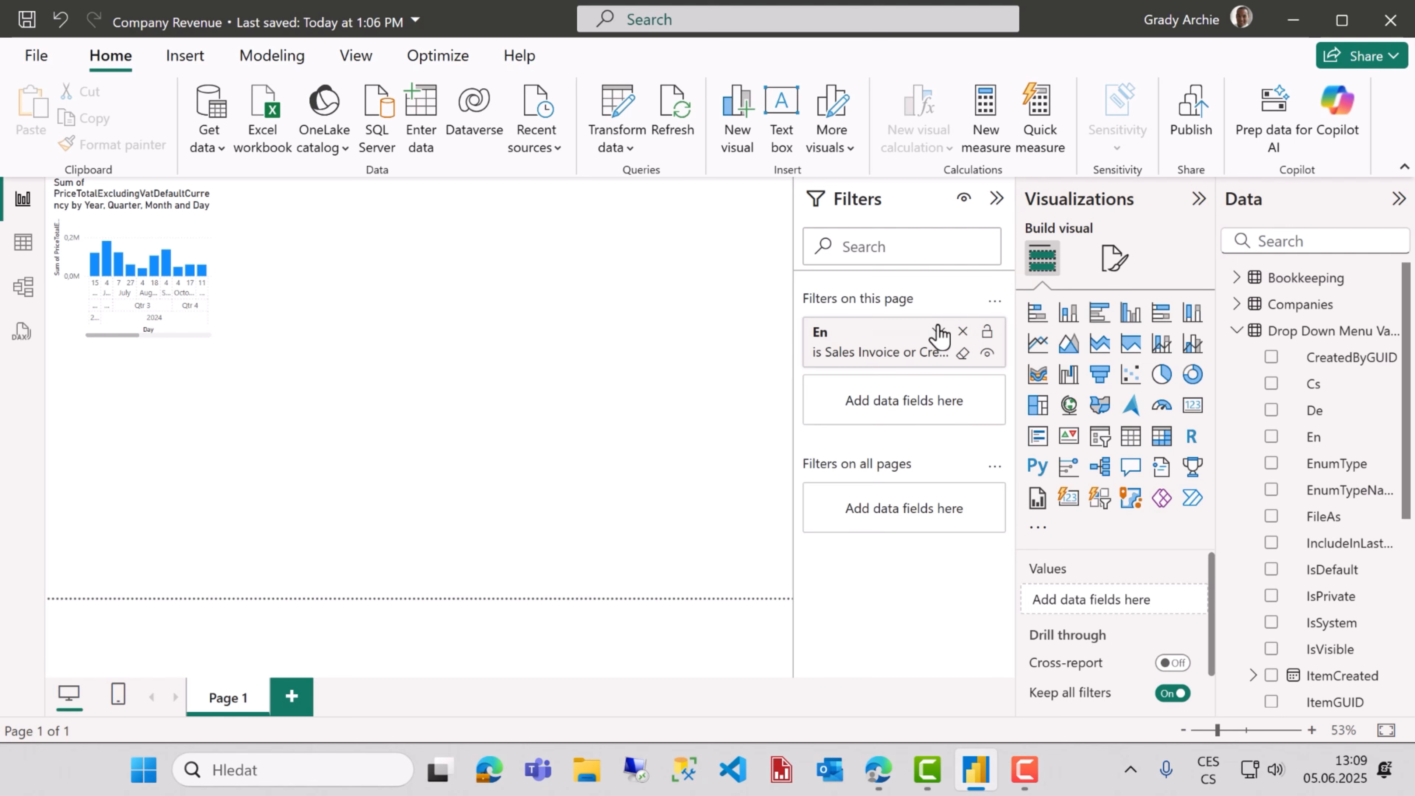
# Widen the column chart to span the full visible width of the report canvas
pyautogui.click(223, 254)
pyautogui.moveTo(212, 257); pyautogui.dragTo(791, 258)
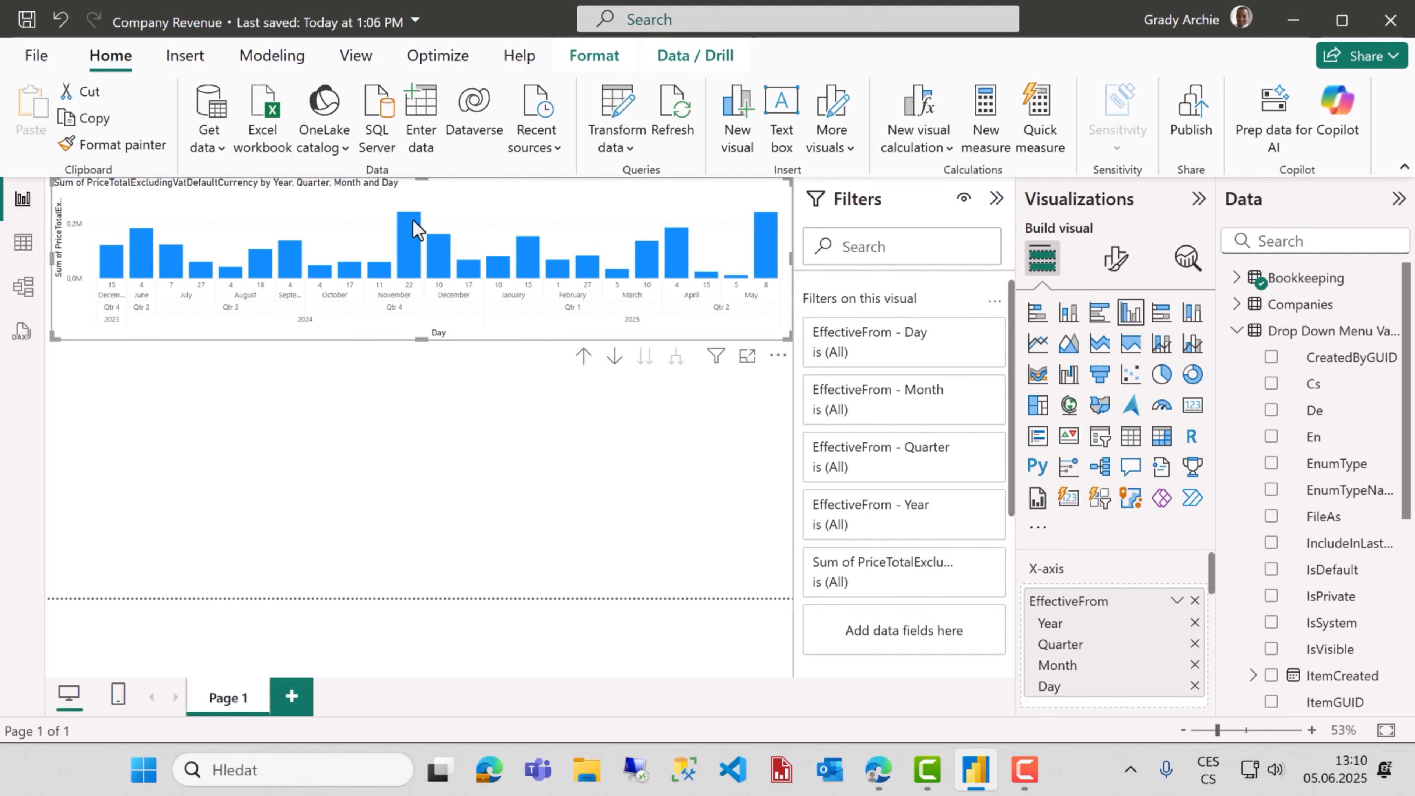
# Move the column chart to the canvas's left edge and further down, and remove Quarter and Day from its X-axis
pyautogui.moveTo(56, 267); pyautogui.dragTo(49, 267)
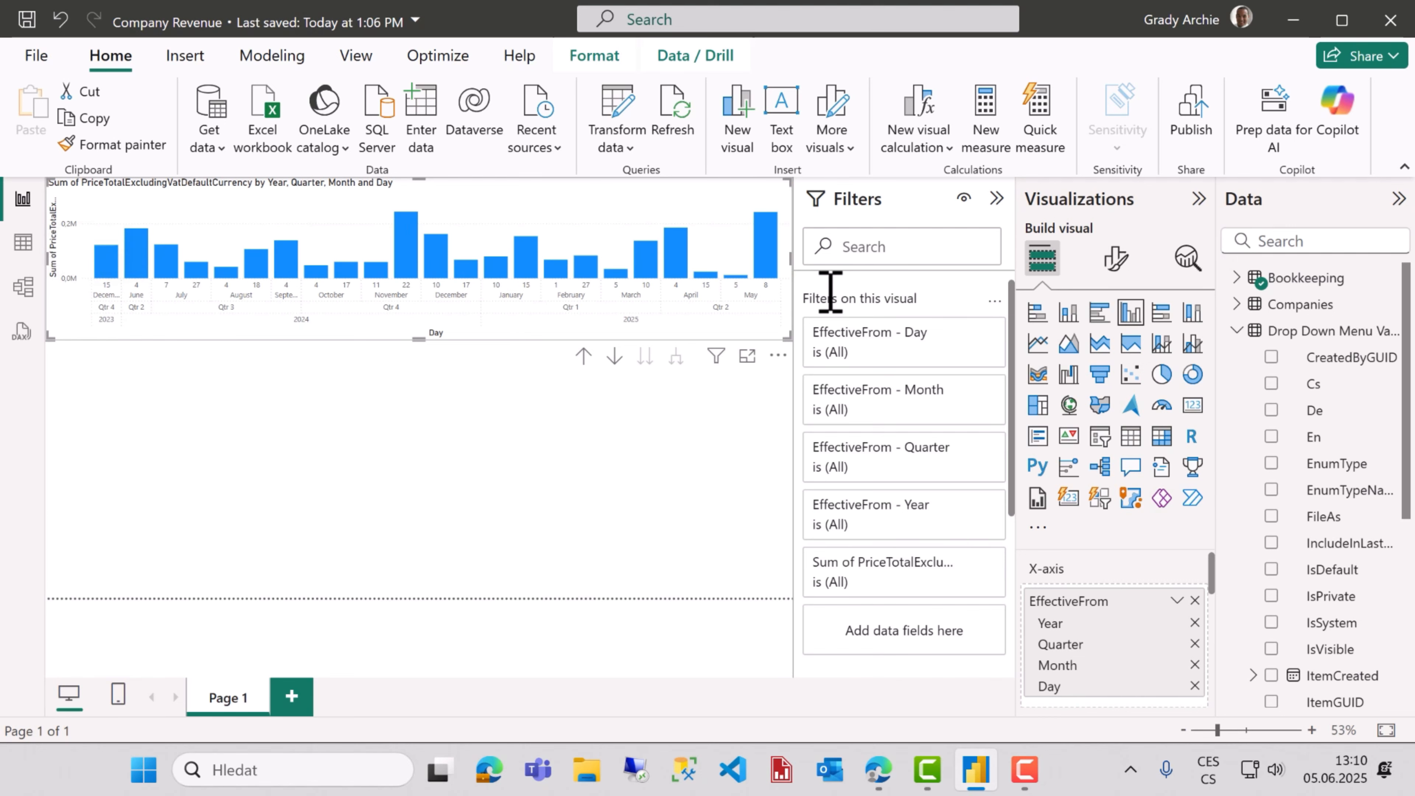
pyautogui.moveTo(781, 365); pyautogui.dragTo(772, 471)
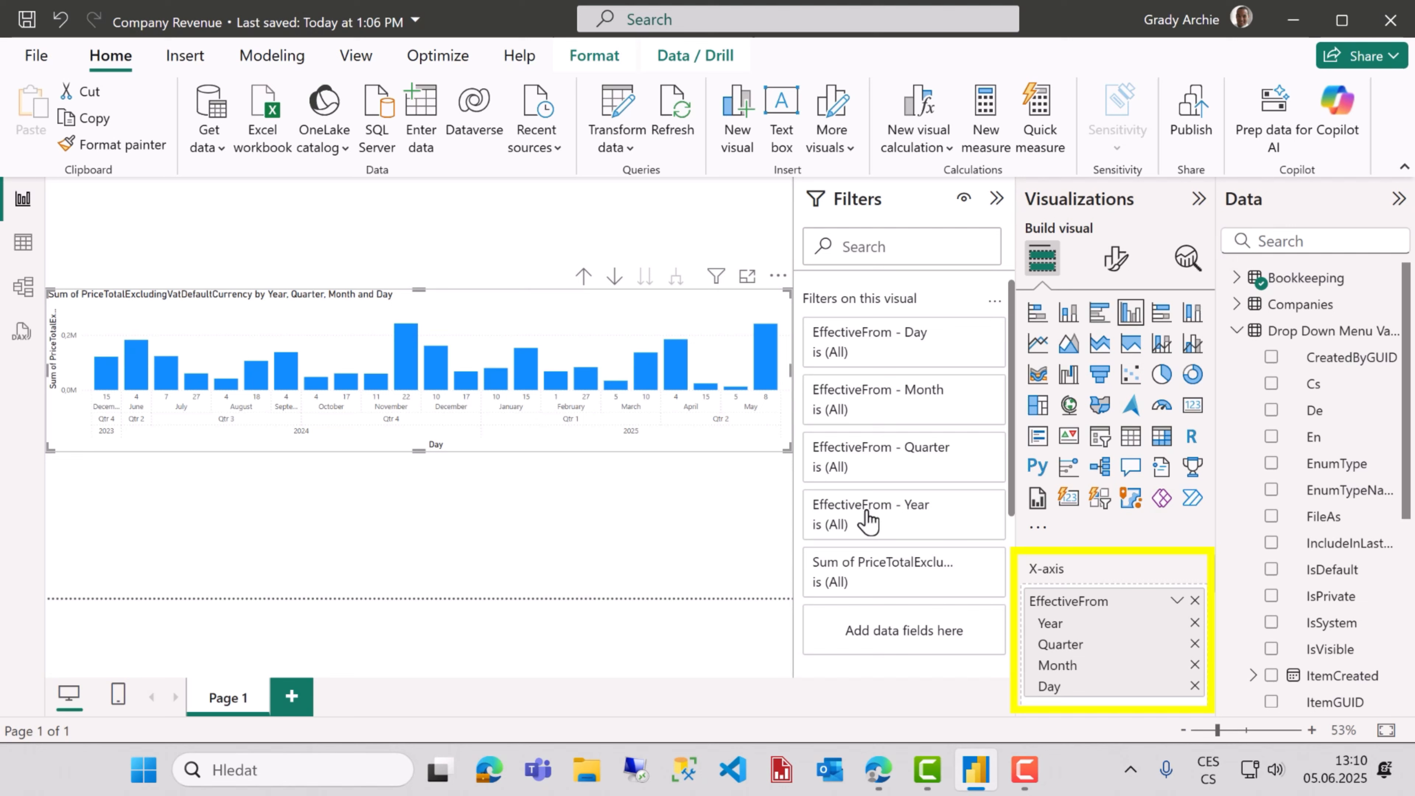
pyautogui.click(1195, 644)
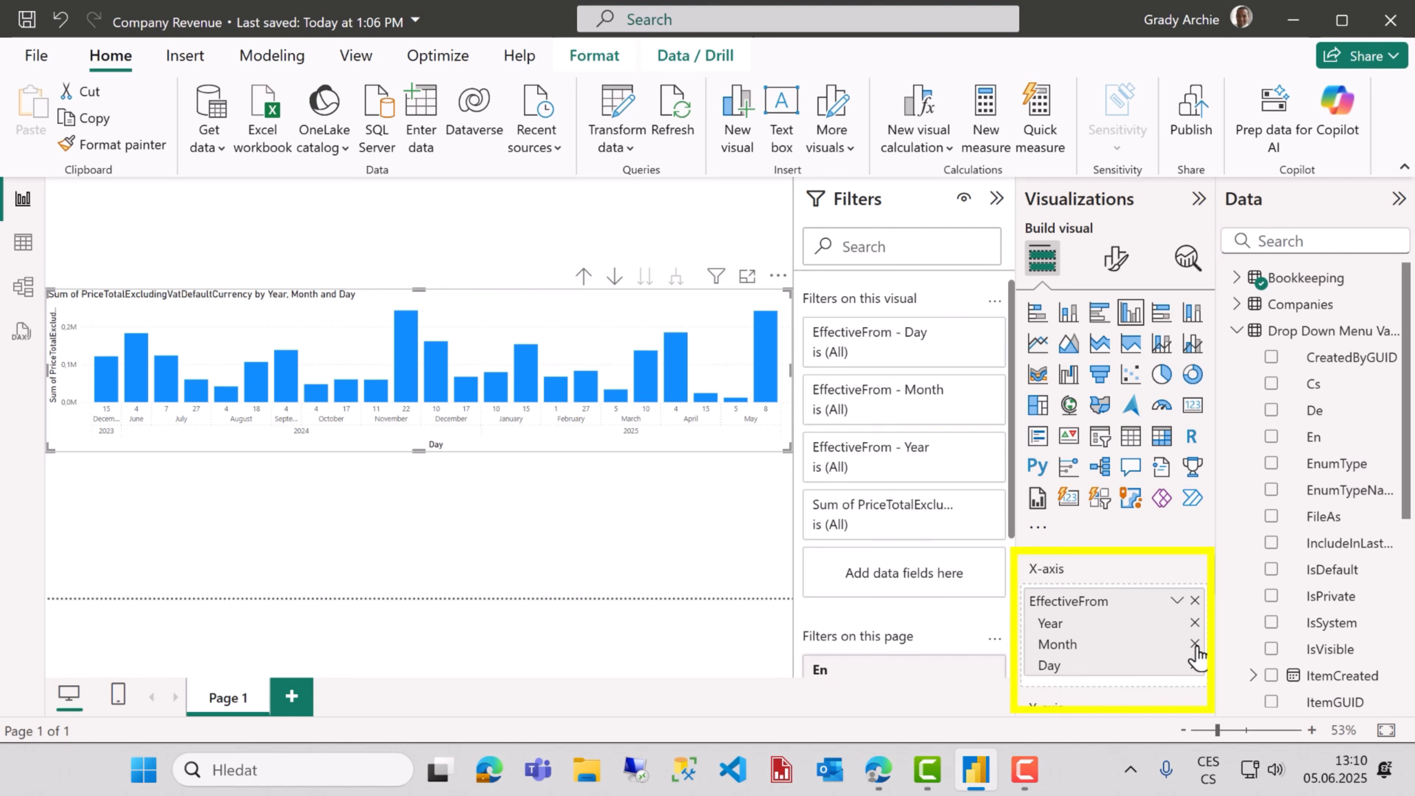
pyautogui.click(1195, 668)
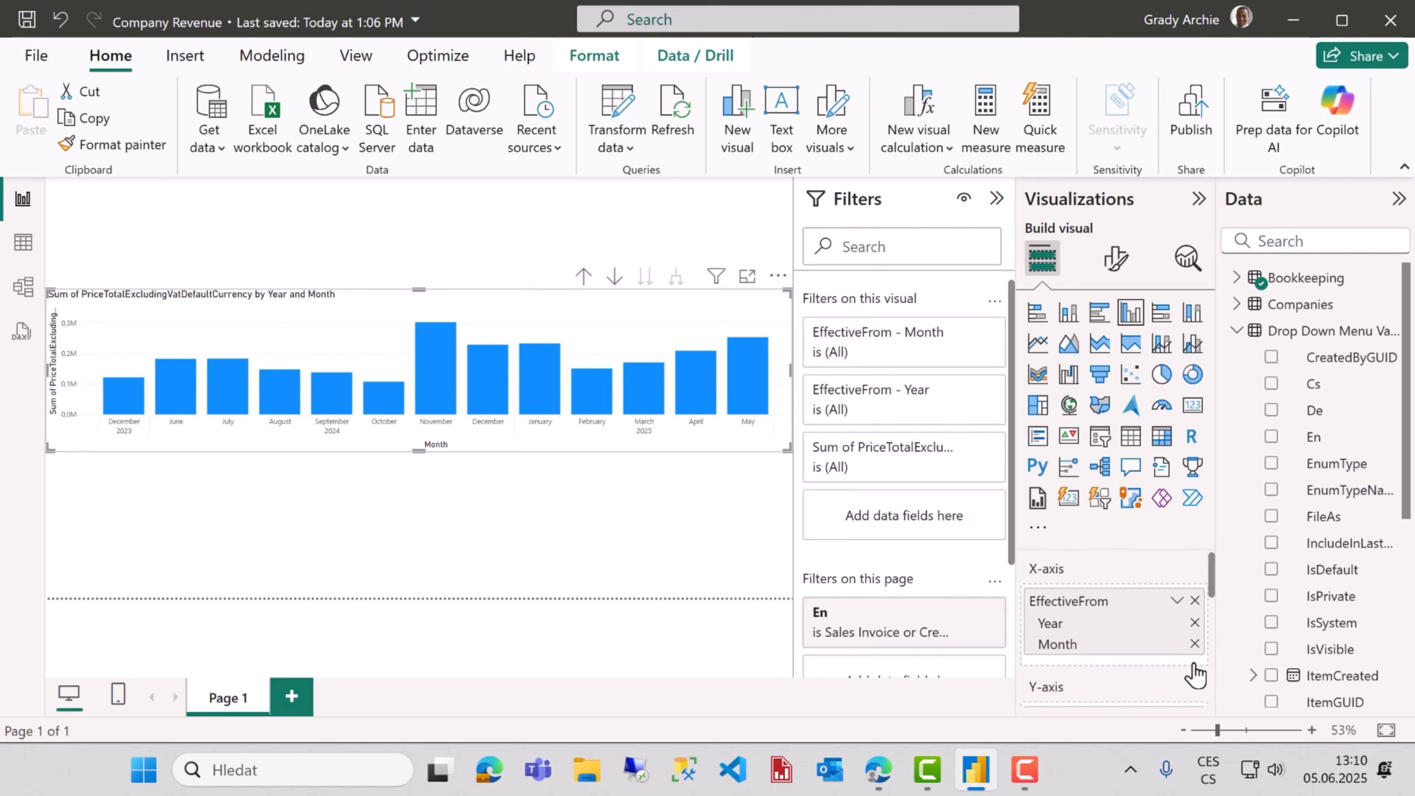
pyautogui.click(707, 546)
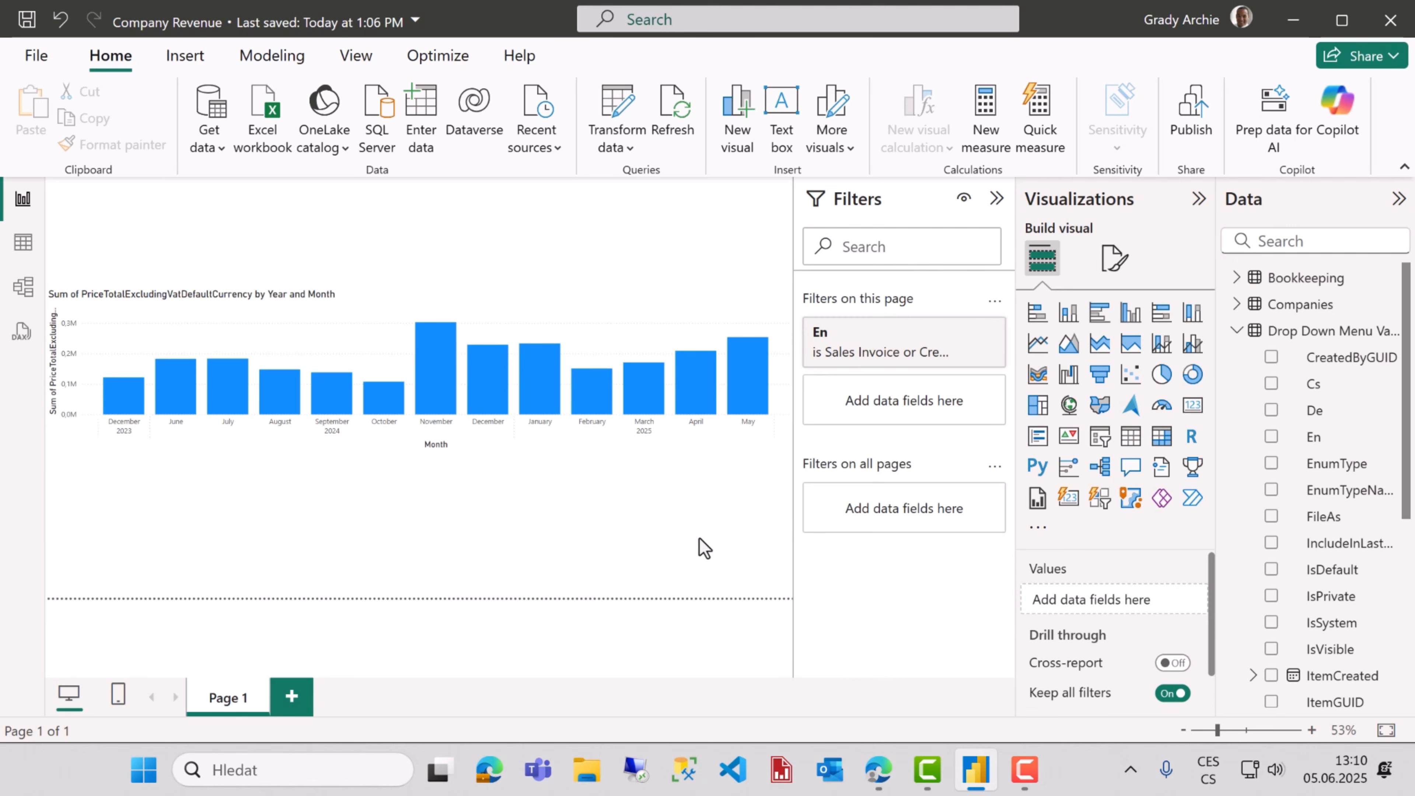
# Add a matrix visual to the page with FileAs from Products in Bookkeeping Record as its rows
pyautogui.click(1161, 436)
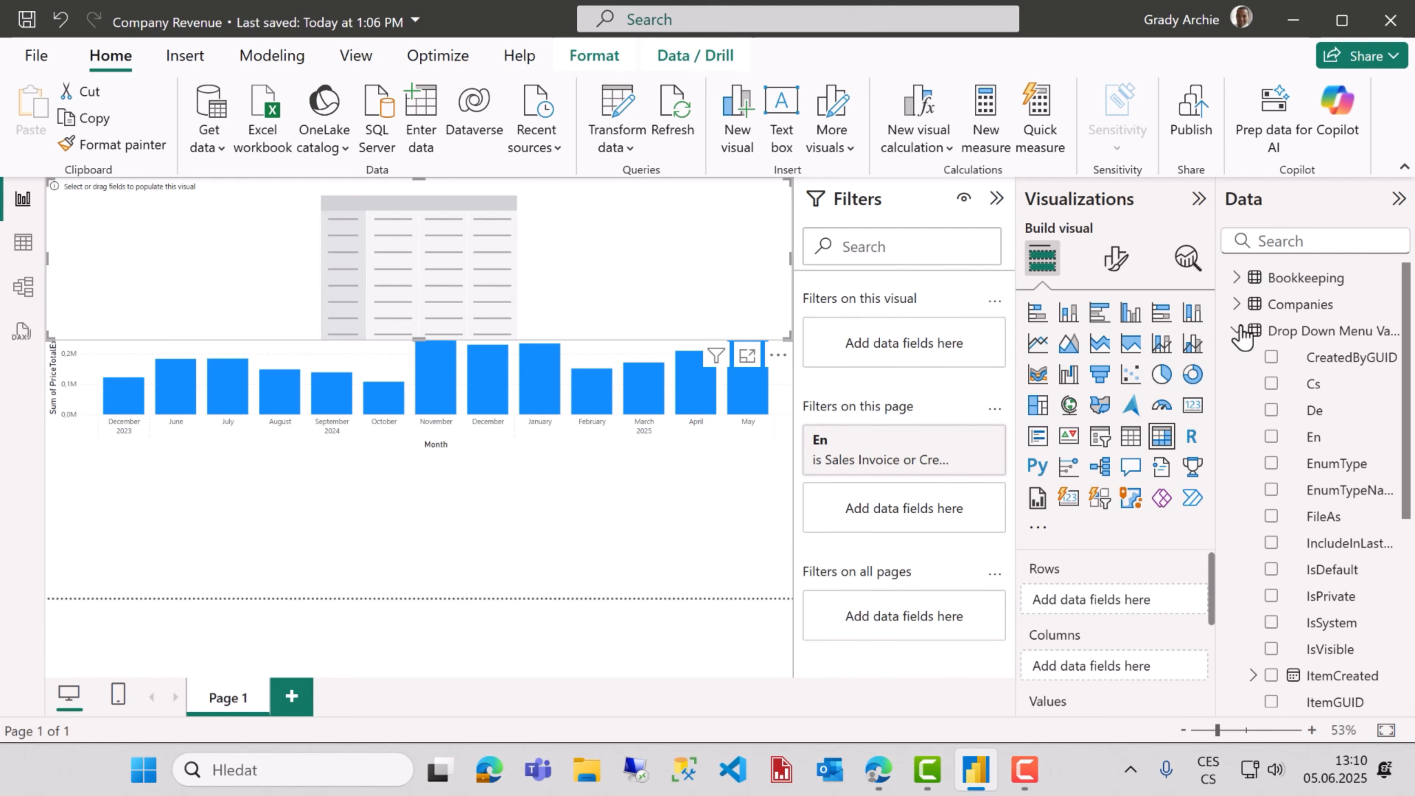
pyautogui.click(1288, 242)
pyautogui.write('file')
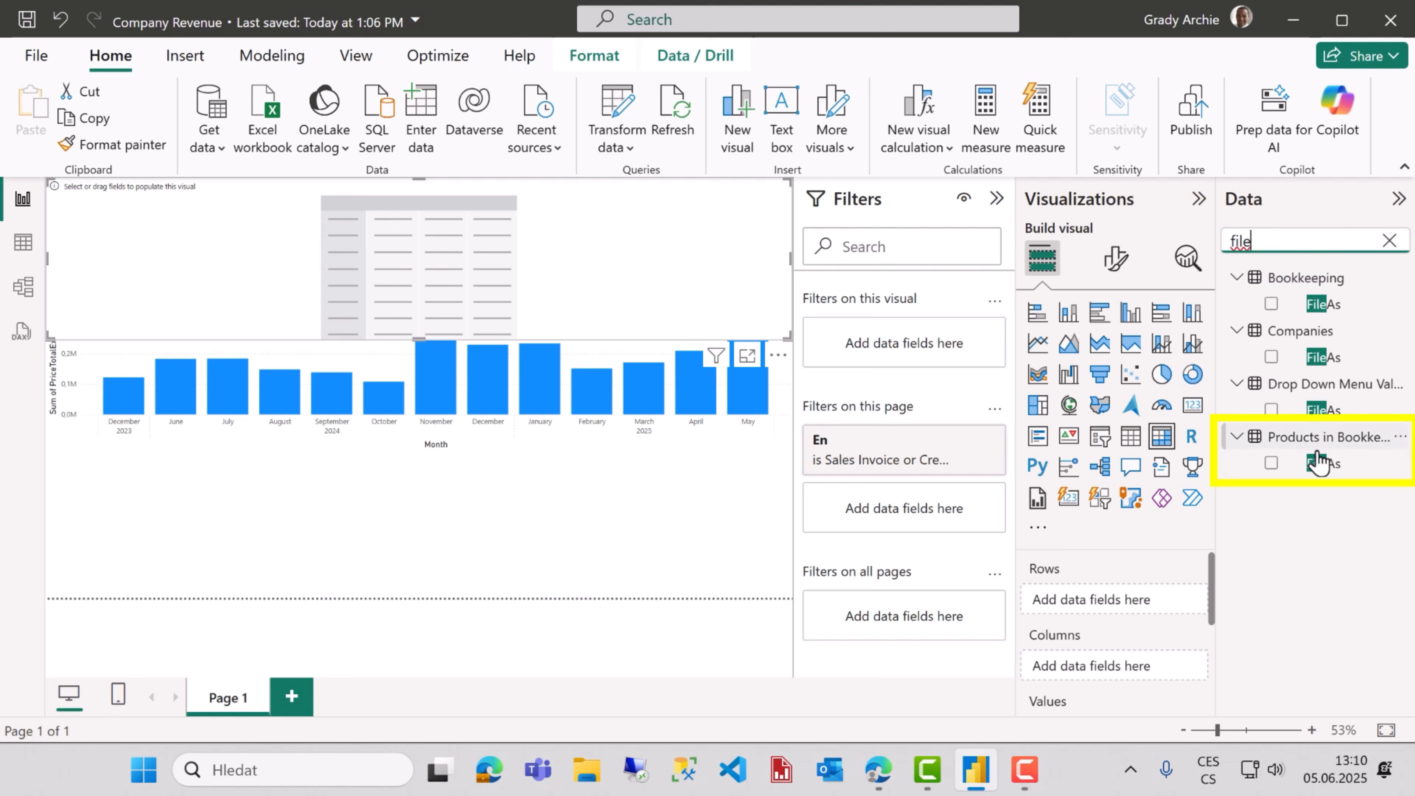
pyautogui.moveTo(1315, 464); pyautogui.dragTo(1072, 601)
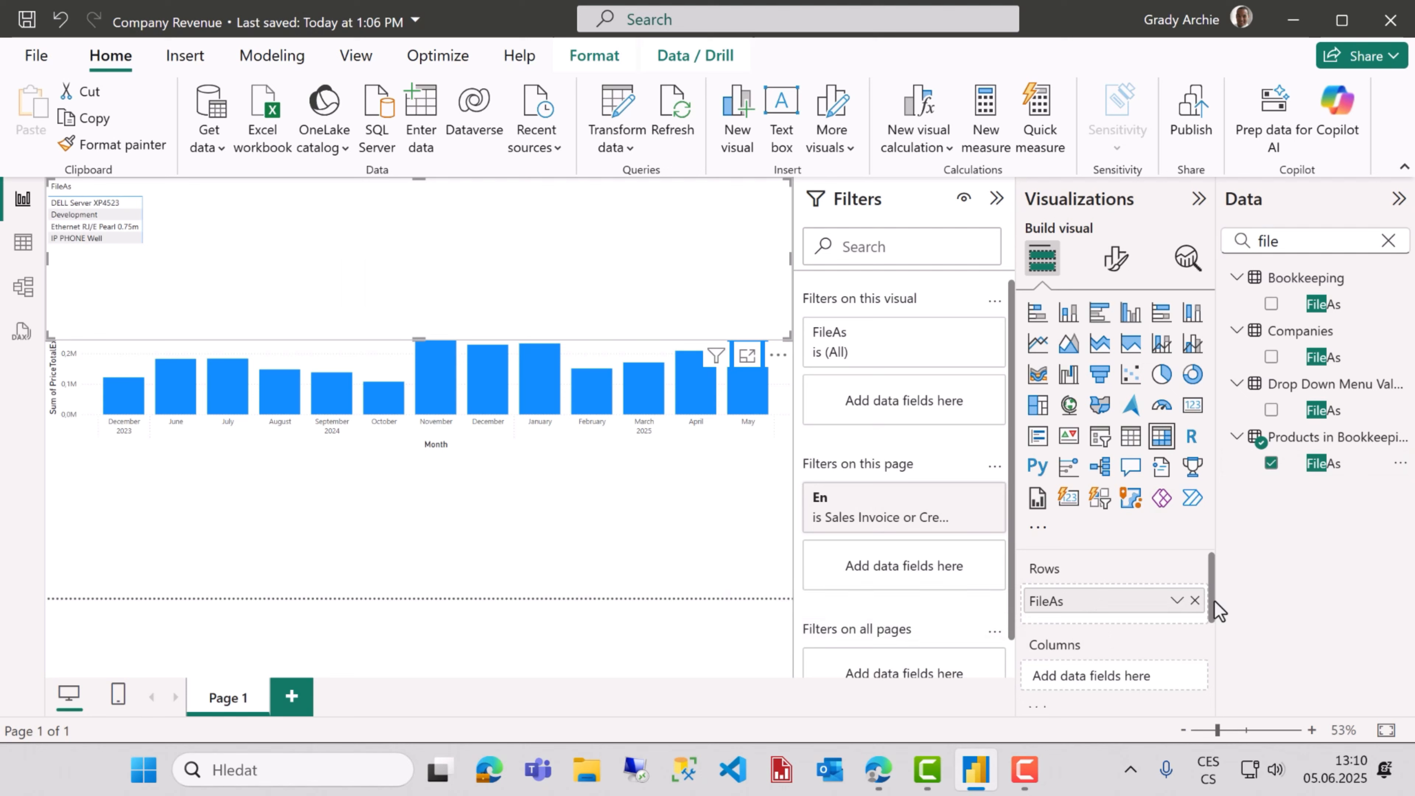
# Use PriceTotalExcludingVatDefaultCurrency from Products in Bookkeeping Record as the matrix's values
pyautogui.moveTo(1214, 602); pyautogui.dragTo(1215, 631)
pyautogui.click(1388, 241)
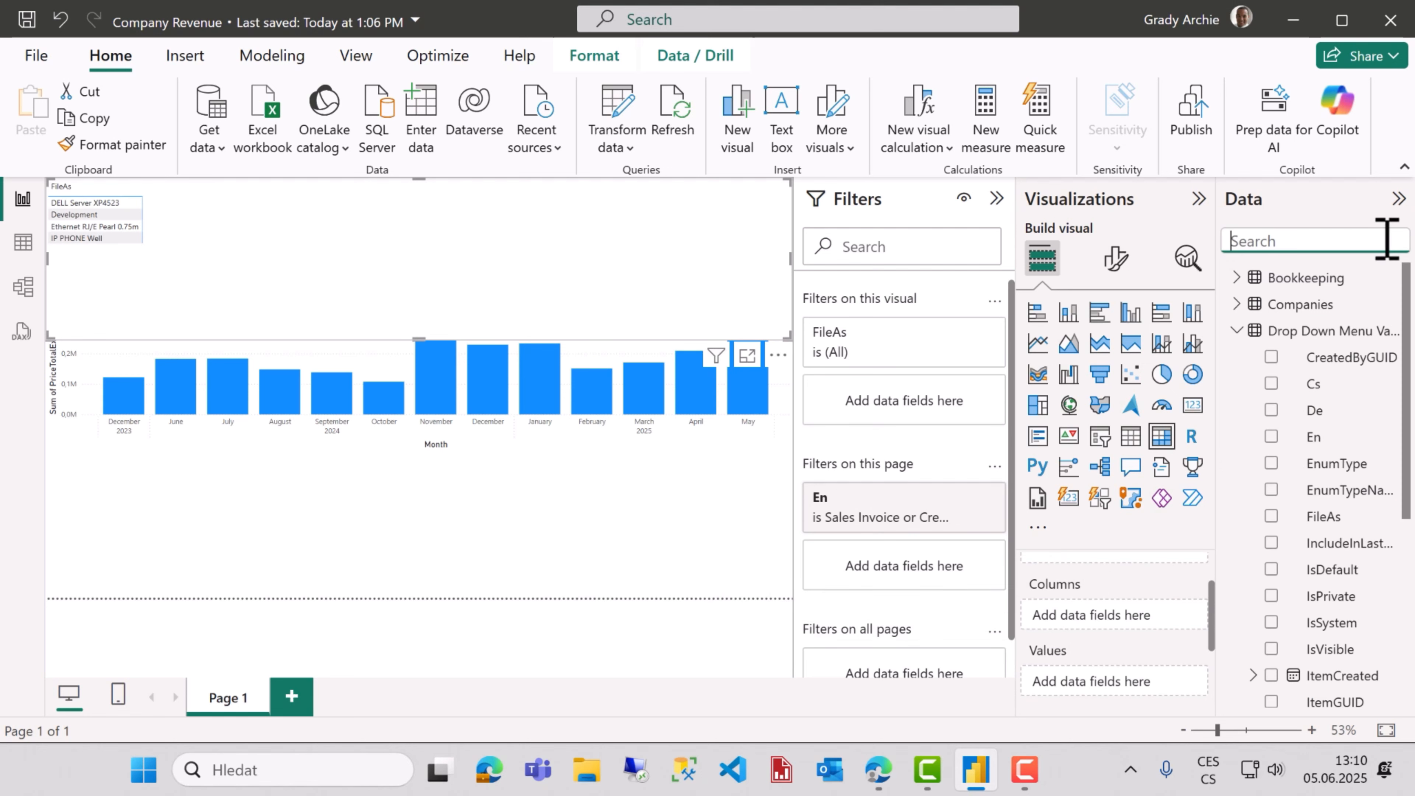
pyautogui.write('pric')
pyautogui.scroll(-5, 1360, 334)
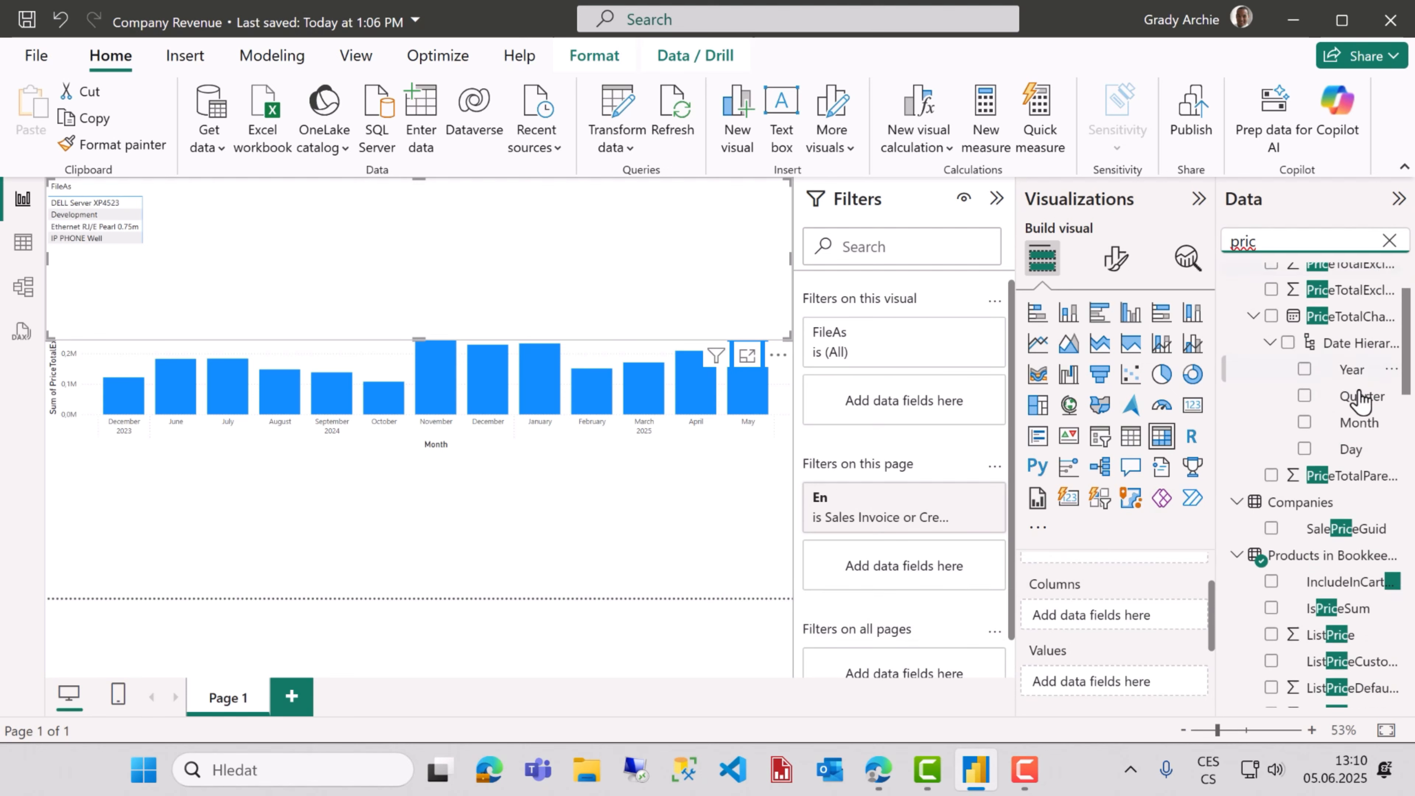
pyautogui.scroll(-4, 1363, 500)
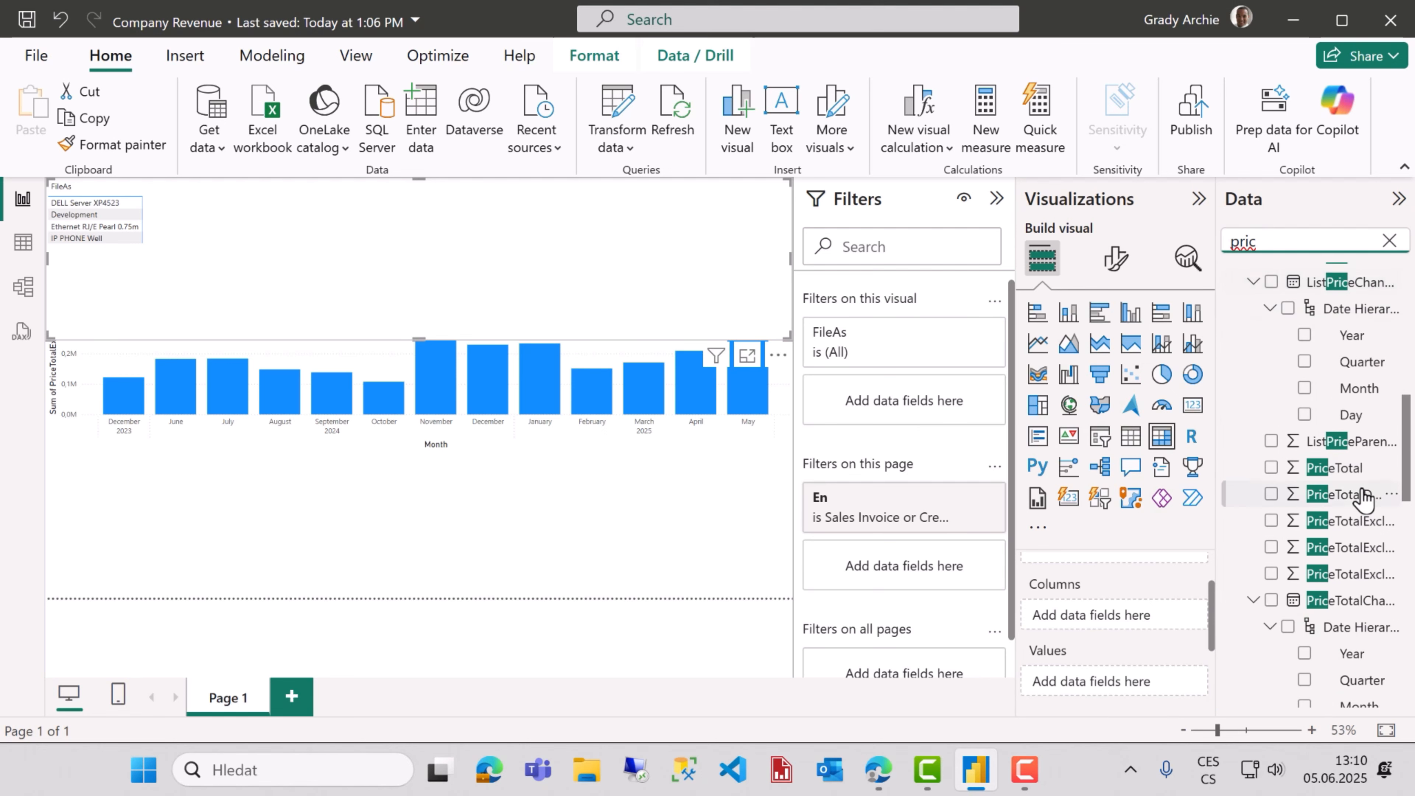
pyautogui.moveTo(1359, 546); pyautogui.dragTo(1131, 678)
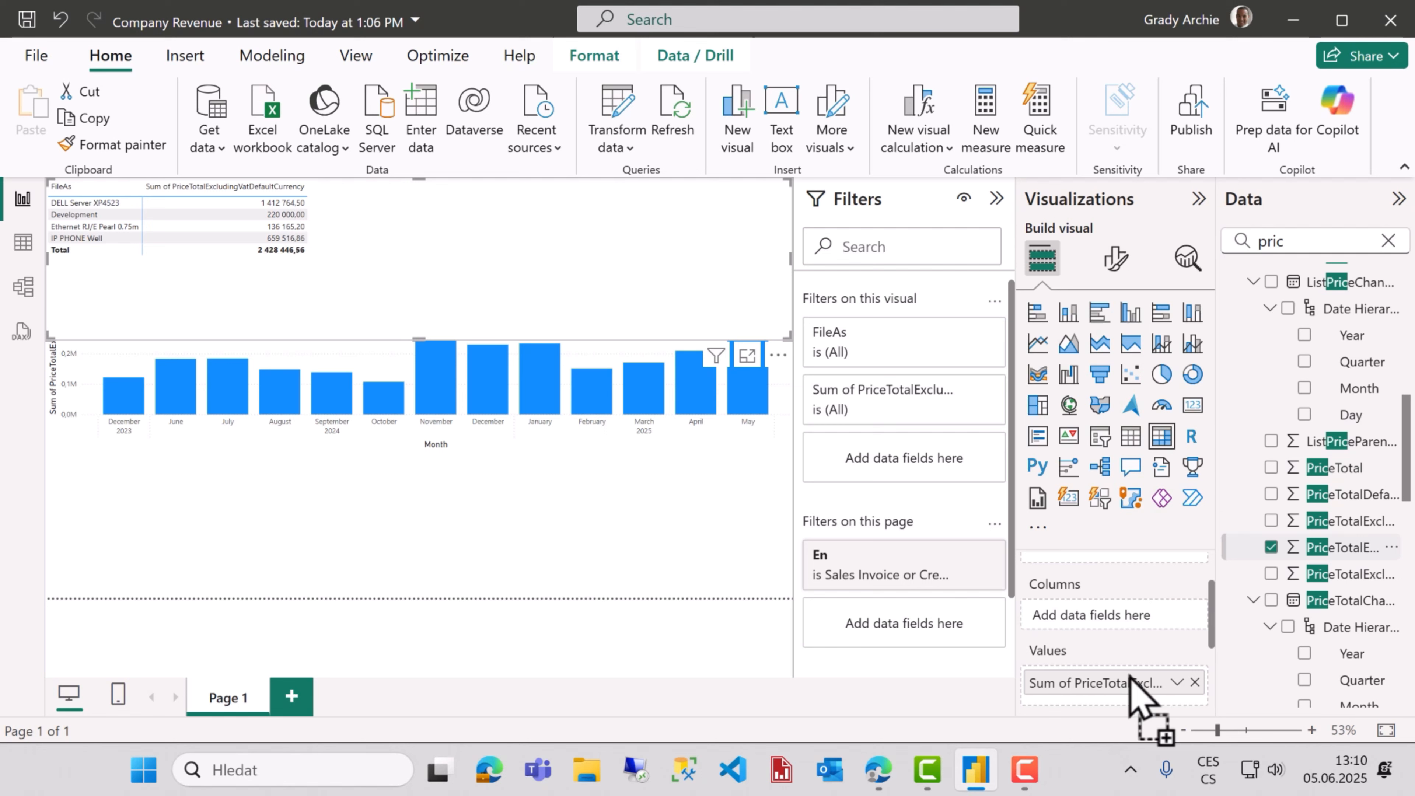
# Put Bookkeeping's EffectiveFrom in the matrix columns with only Year and Month, and expand the columns down to months
pyautogui.click(1389, 239)
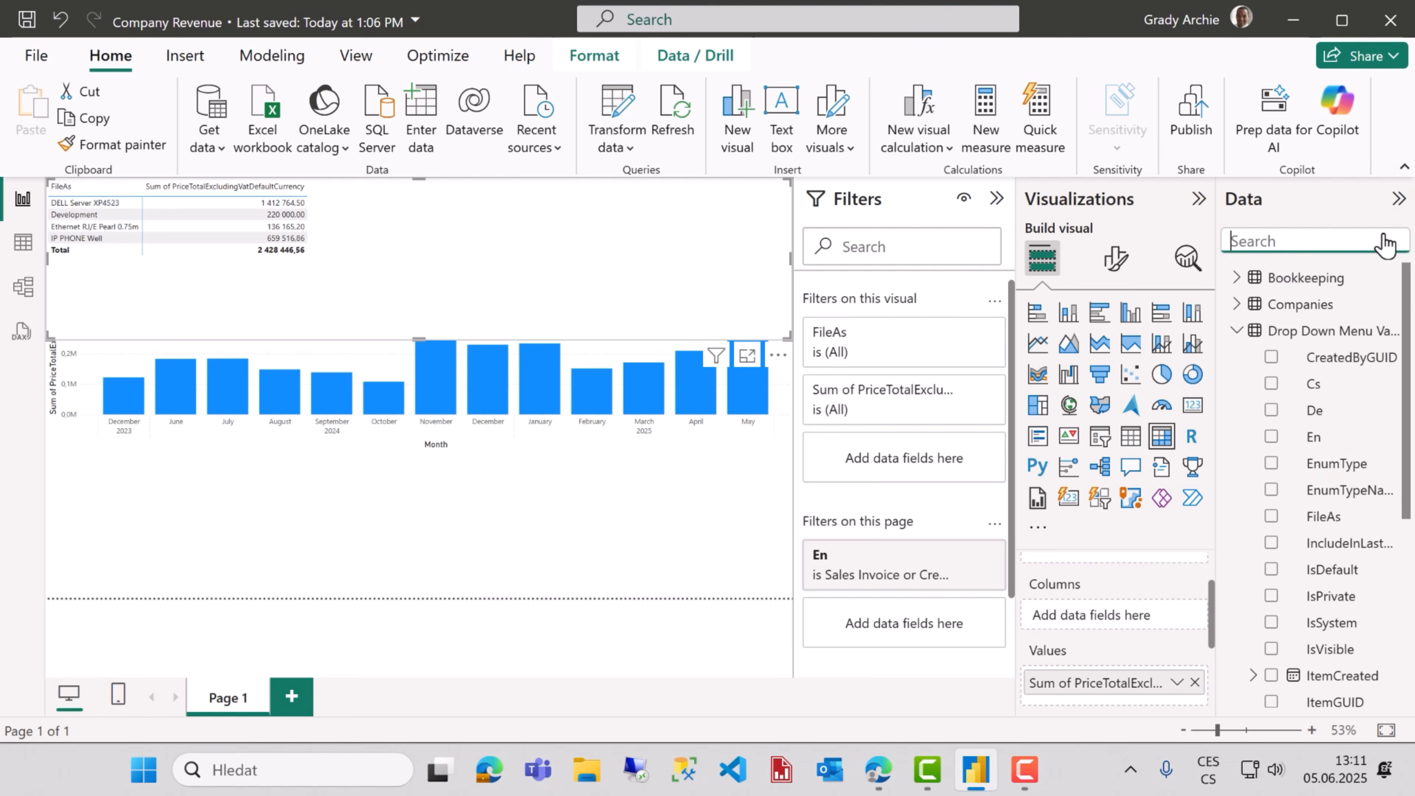
pyautogui.write('ef')
pyautogui.moveTo(1351, 290); pyautogui.dragTo(1145, 618)
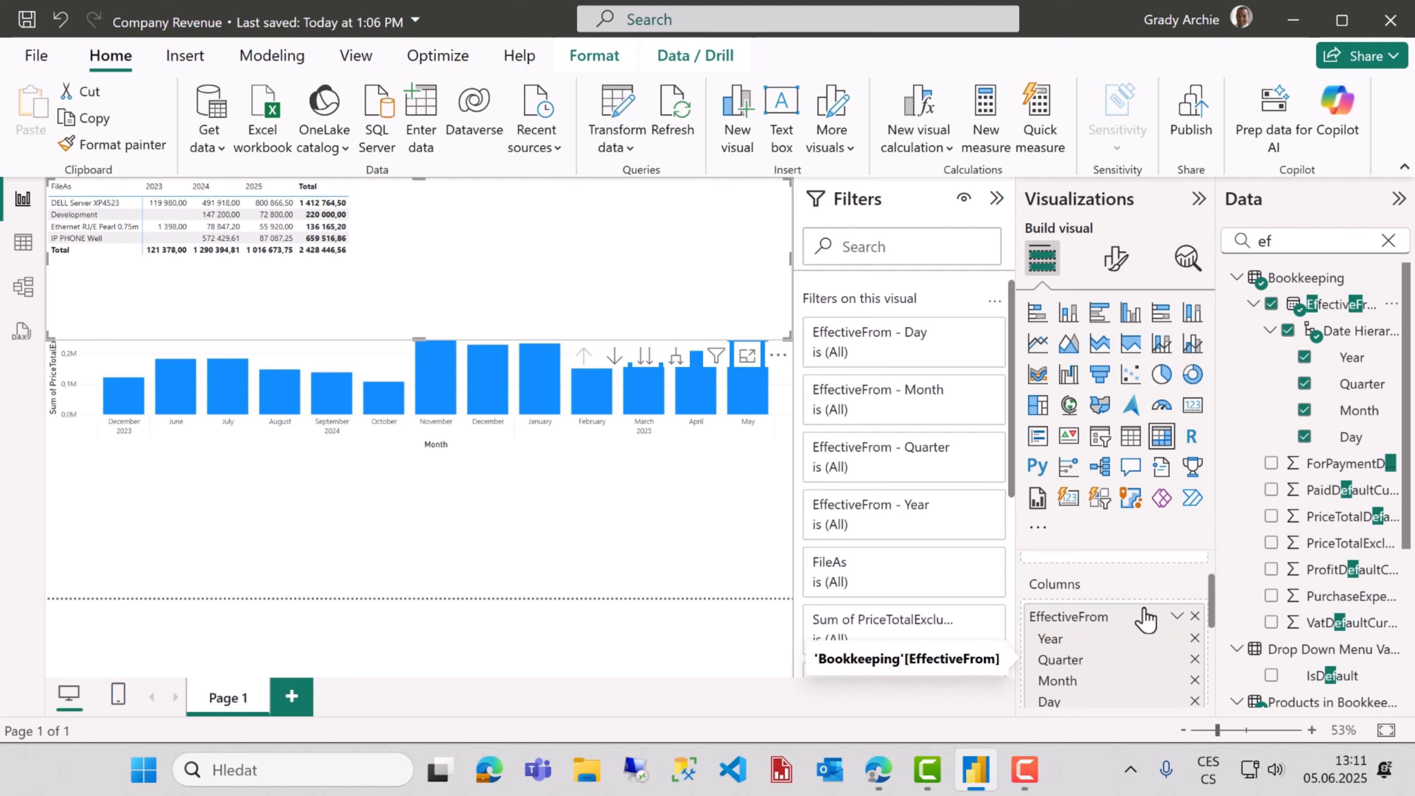
pyautogui.click(1195, 660)
pyautogui.click(1195, 681)
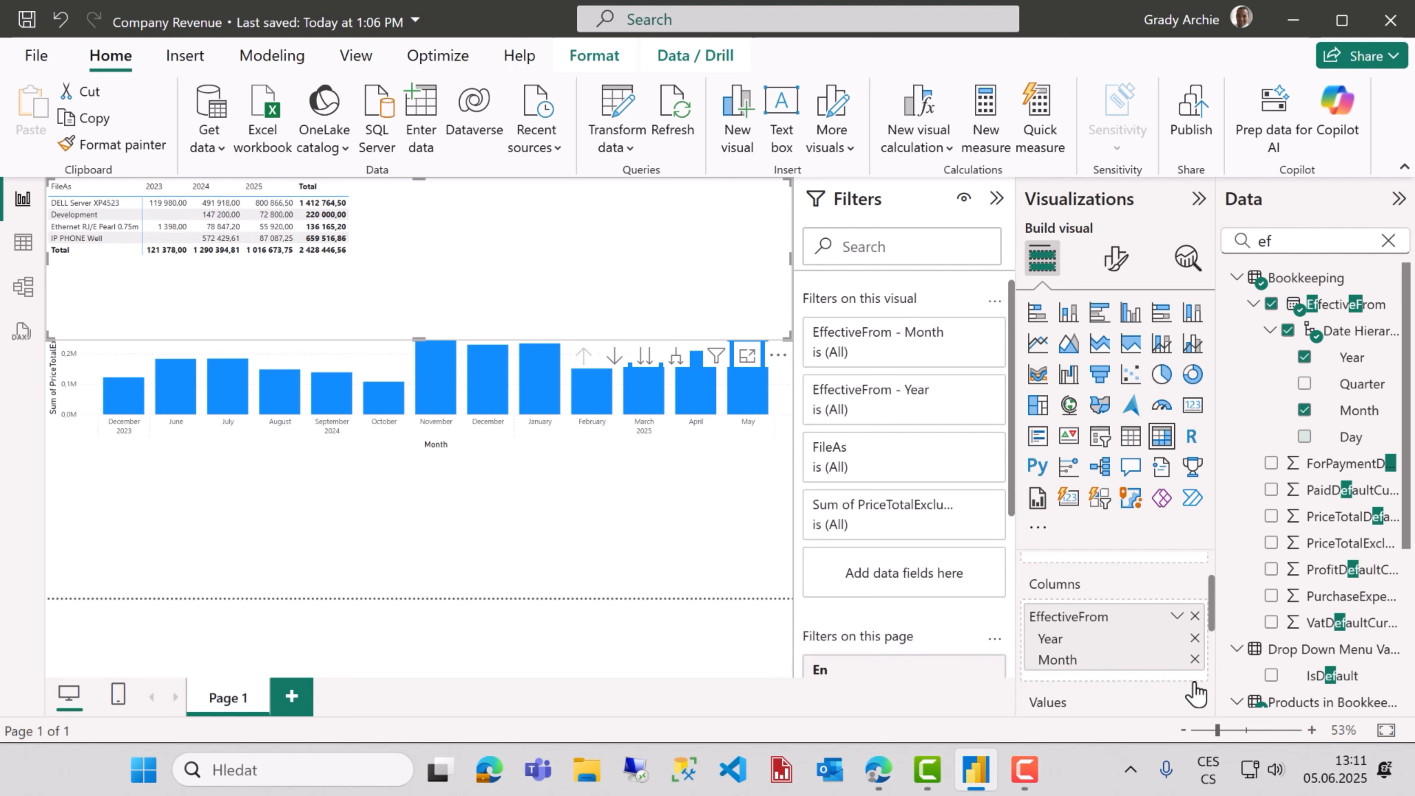
pyautogui.click(677, 363)
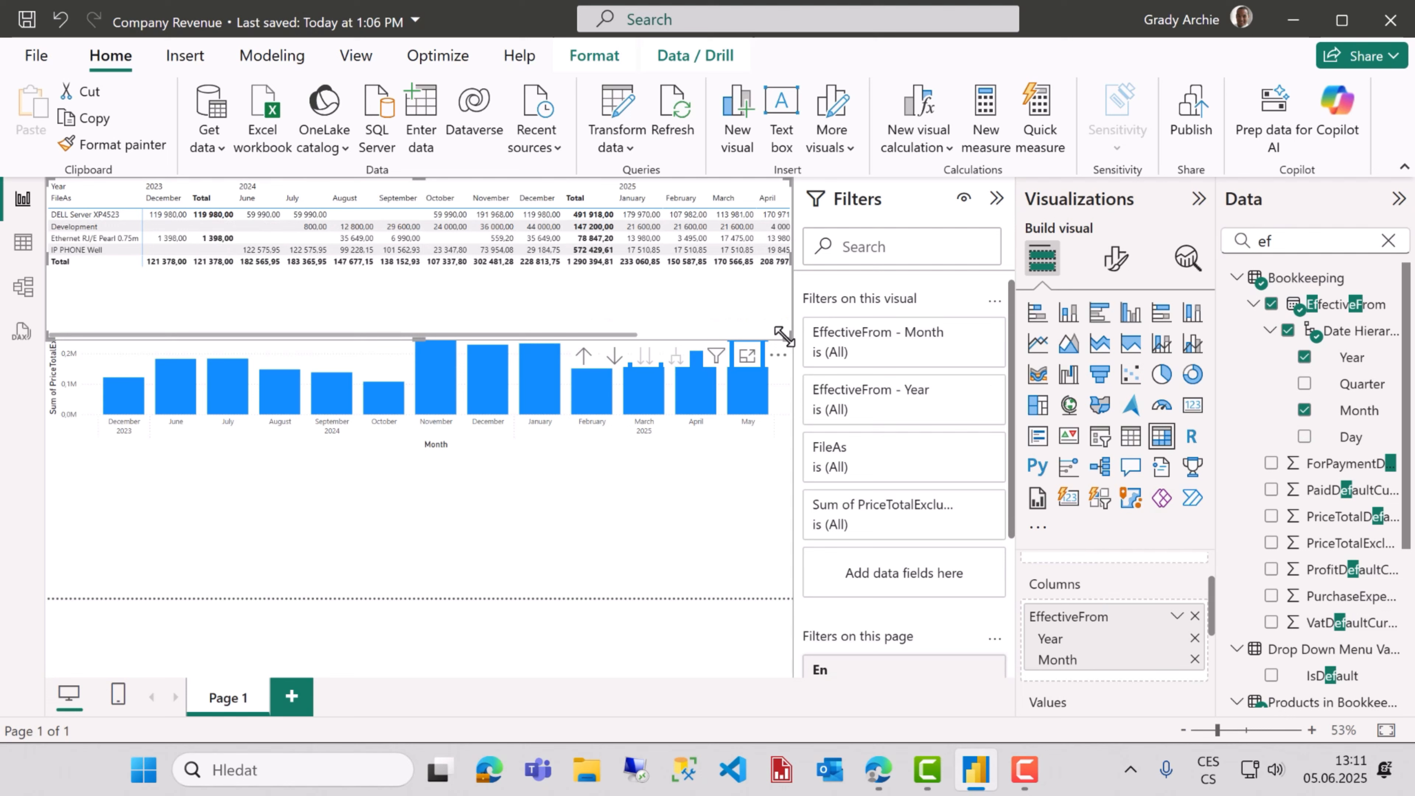
# Arrange the page so the matrix sits below the column chart, leaving free space above the chart
pyautogui.moveTo(783, 335); pyautogui.dragTo(796, 601)
pyautogui.moveTo(493, 307); pyautogui.dragTo(480, 231)
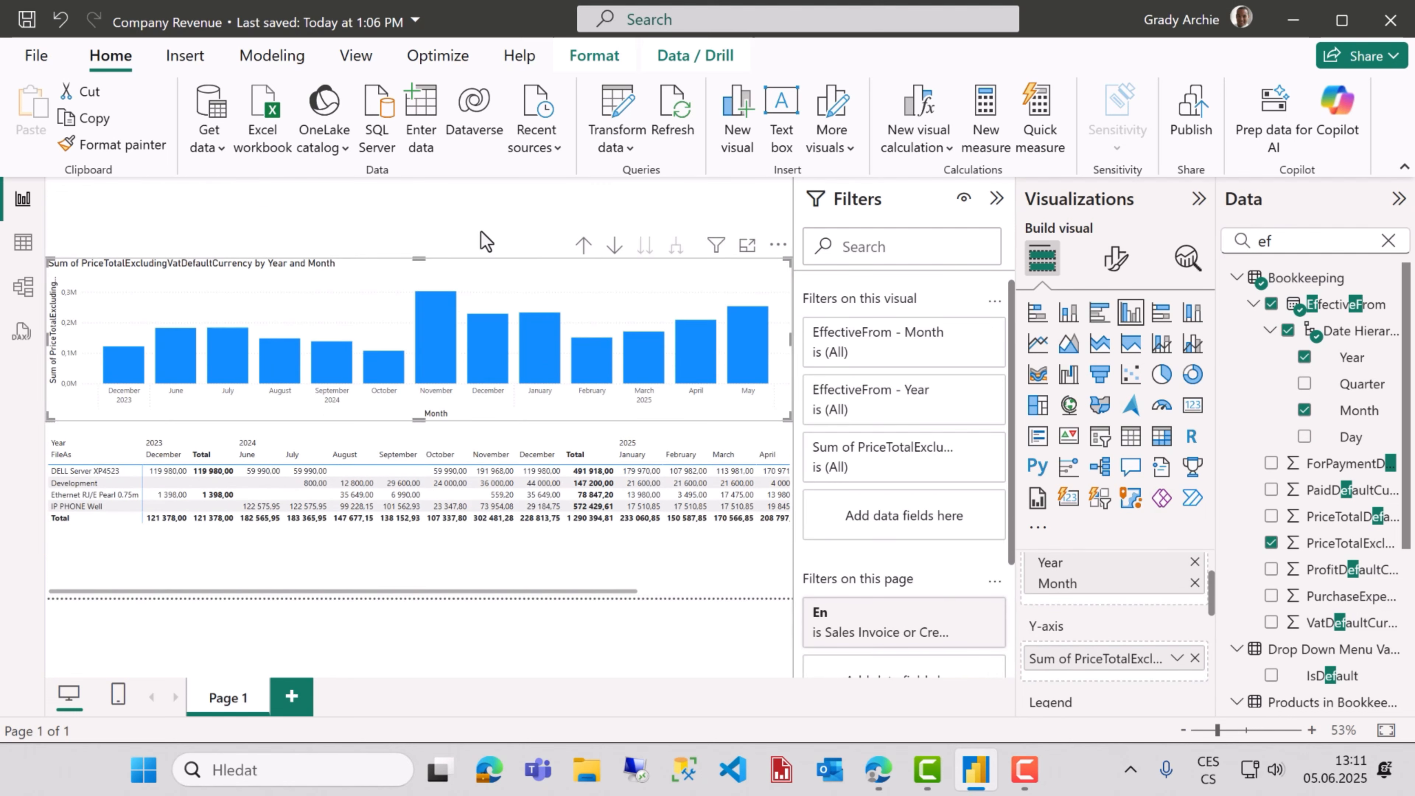
pyautogui.click(481, 232)
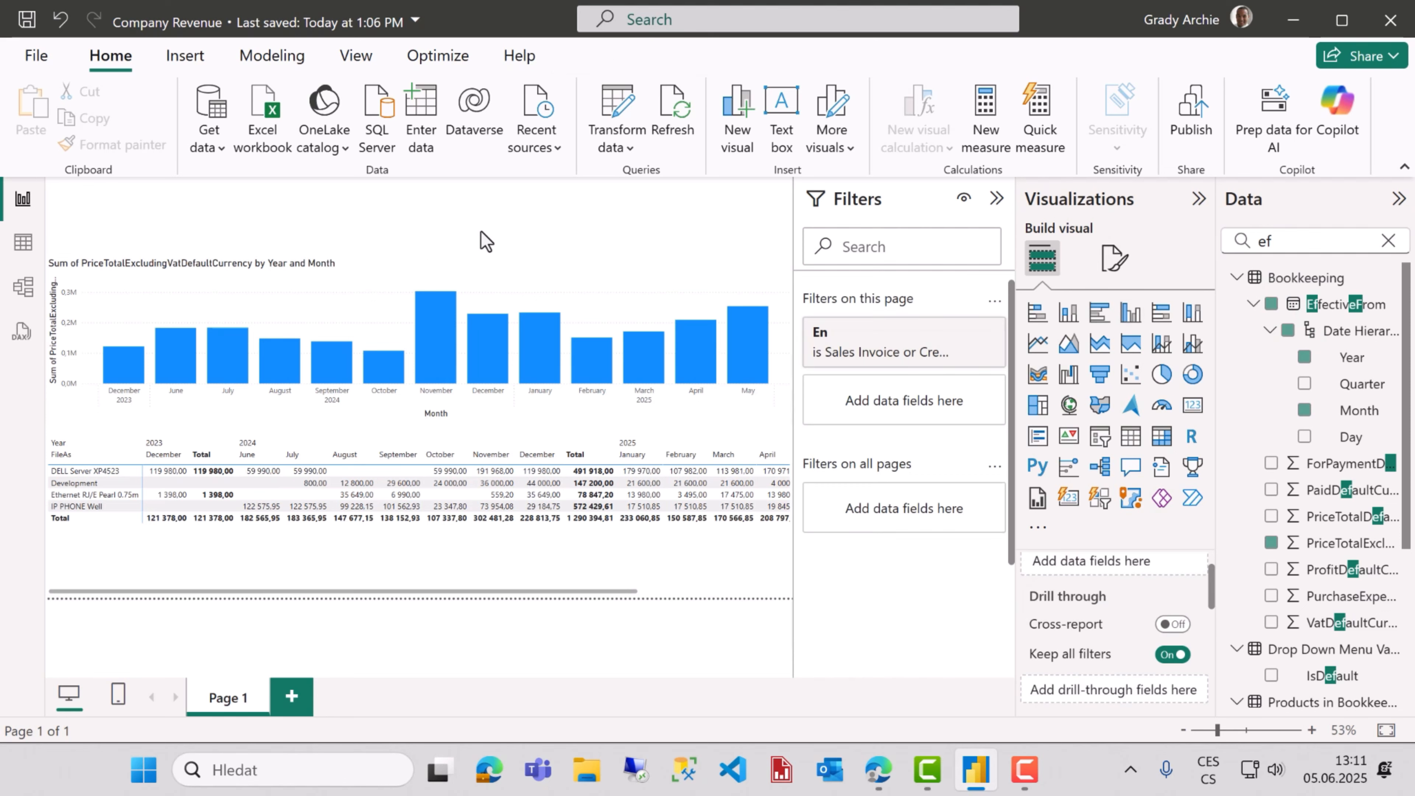
# Add a card visual showing CompanyName from the Companies table
pyautogui.click(1193, 412)
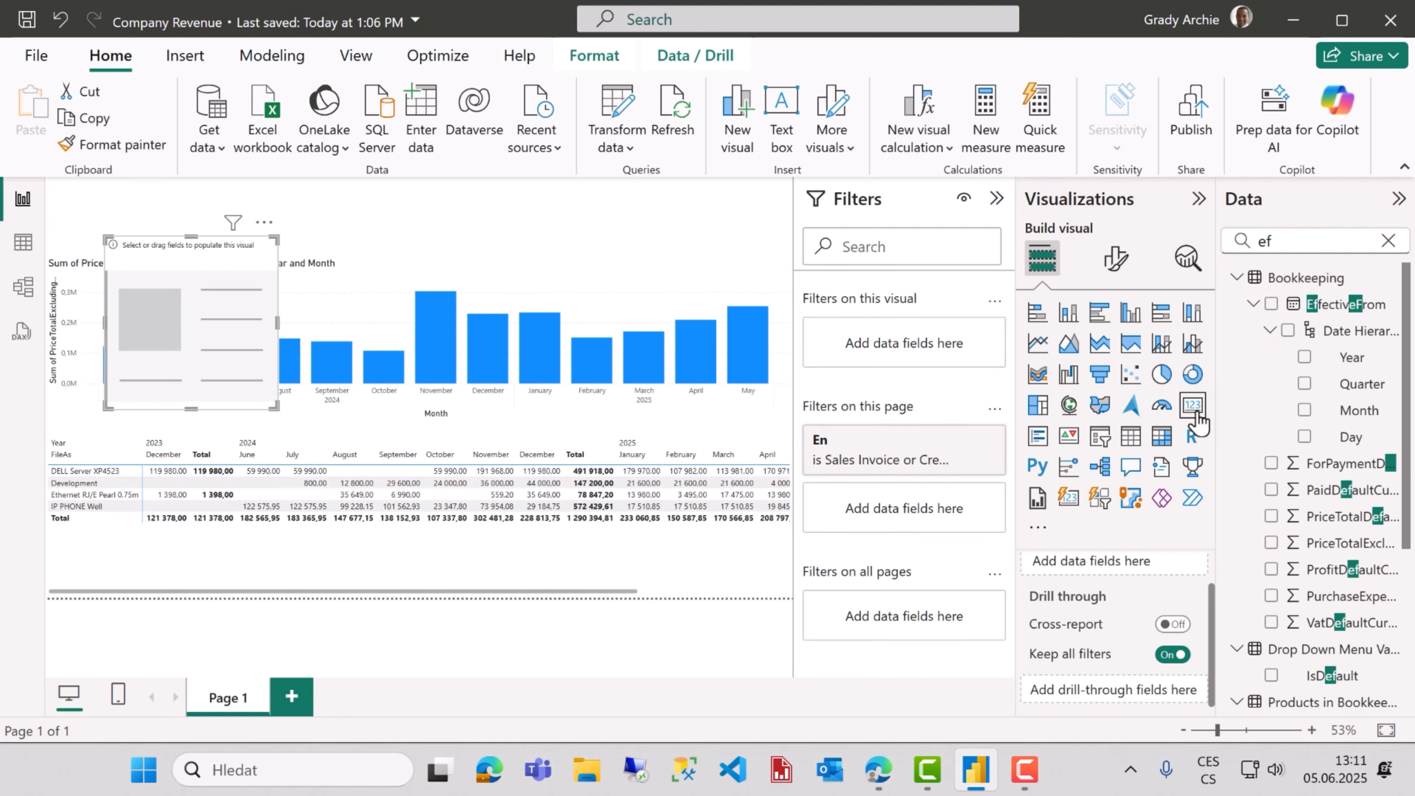
pyautogui.click(1388, 241)
pyautogui.write('comp')
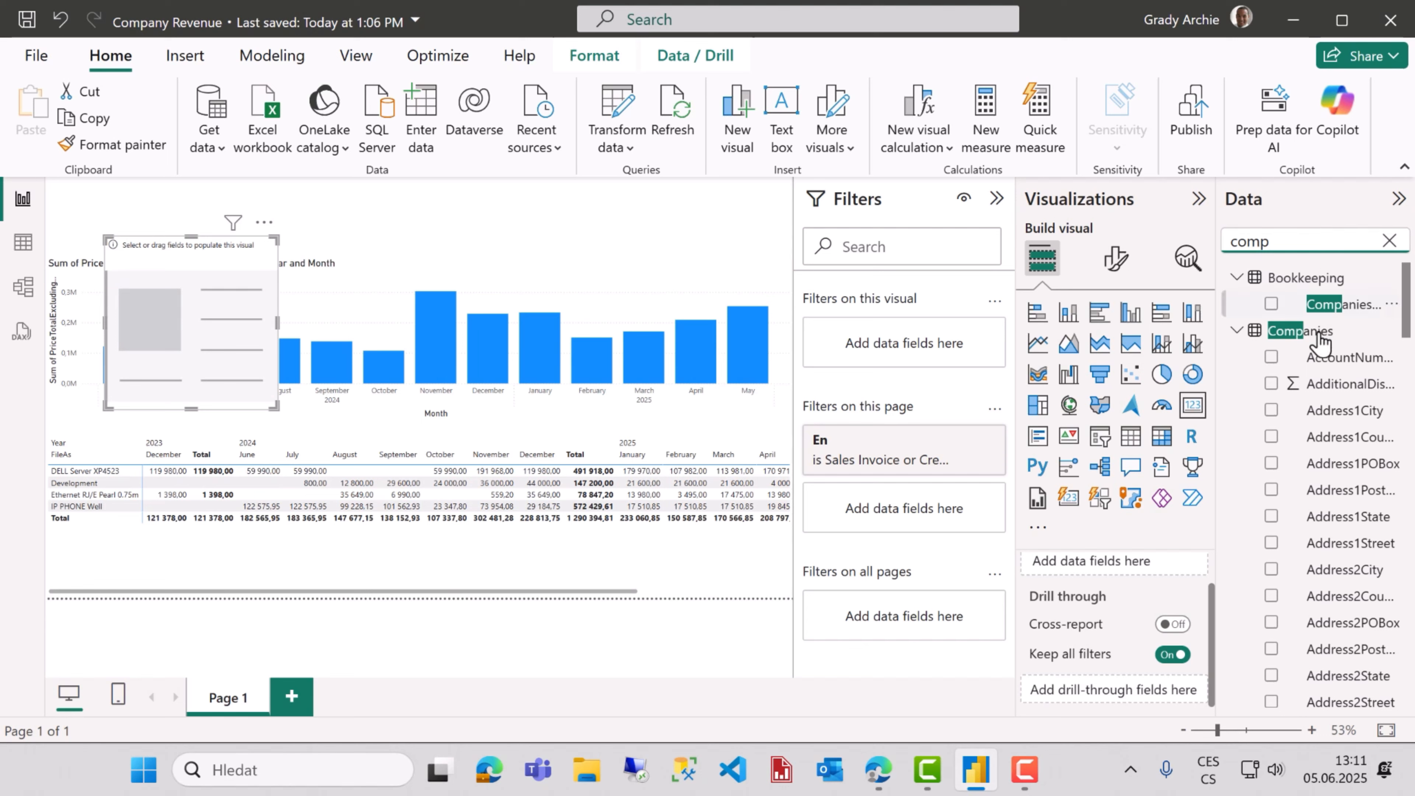
pyautogui.scroll(-5, 1326, 401)
pyautogui.moveTo(1348, 609); pyautogui.dragTo(164, 223)
# Stretch the company name card into a header strip across the page above the chart and turn off its category label
pyautogui.moveTo(220, 264); pyautogui.dragTo(794, 249)
pyautogui.moveTo(419, 352); pyautogui.dragTo(417, 243)
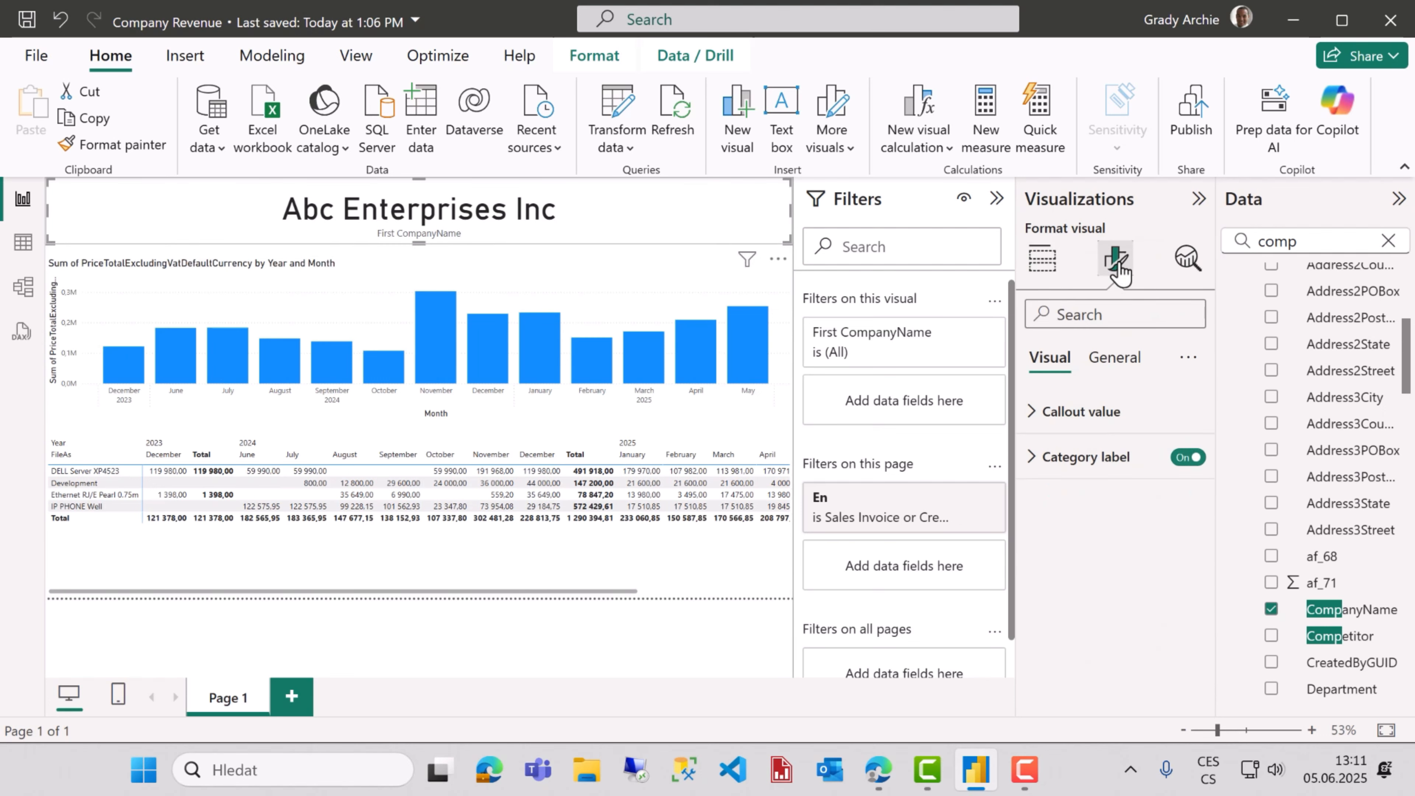
pyautogui.click(1188, 456)
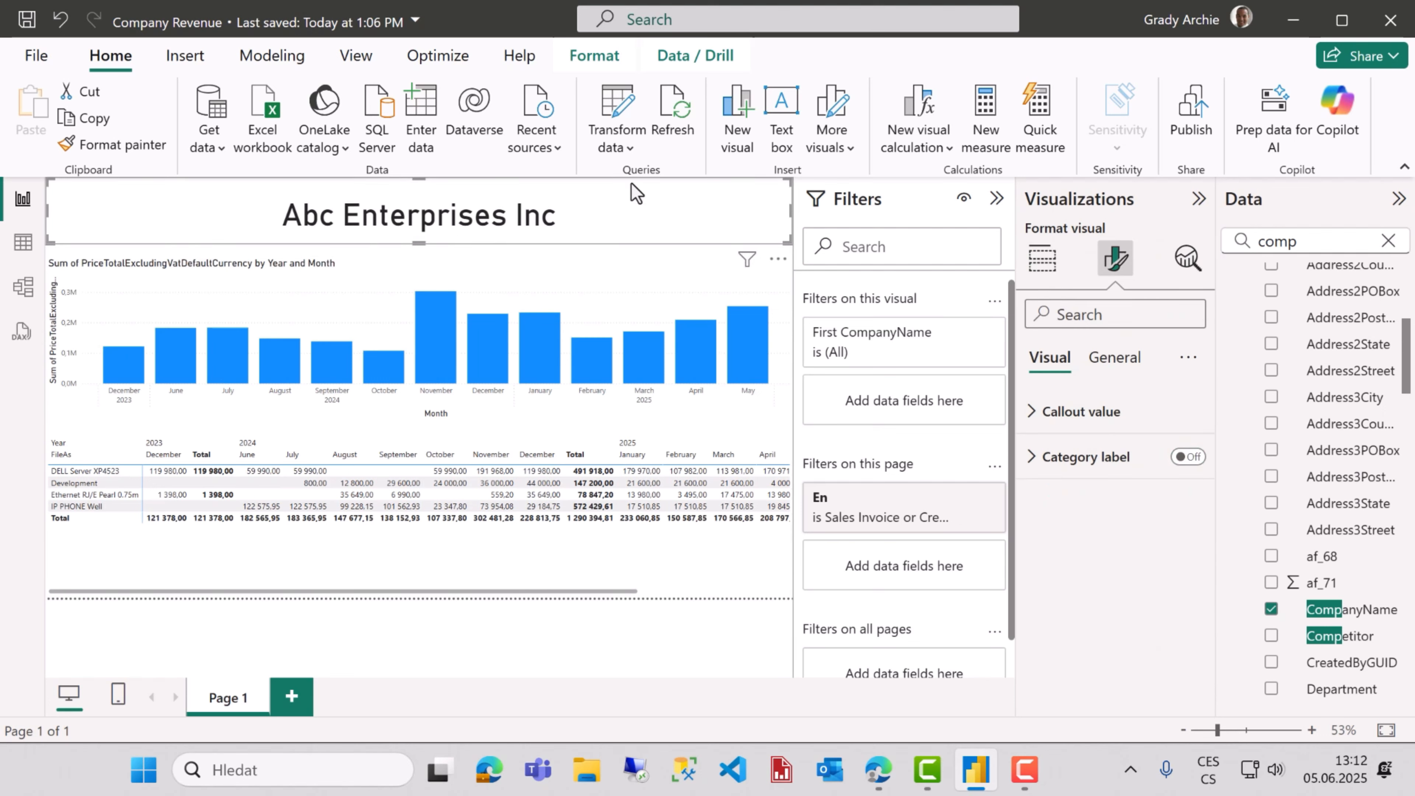
# Apply the built-in report theme with the light purple gradient background
pyautogui.click(355, 55)
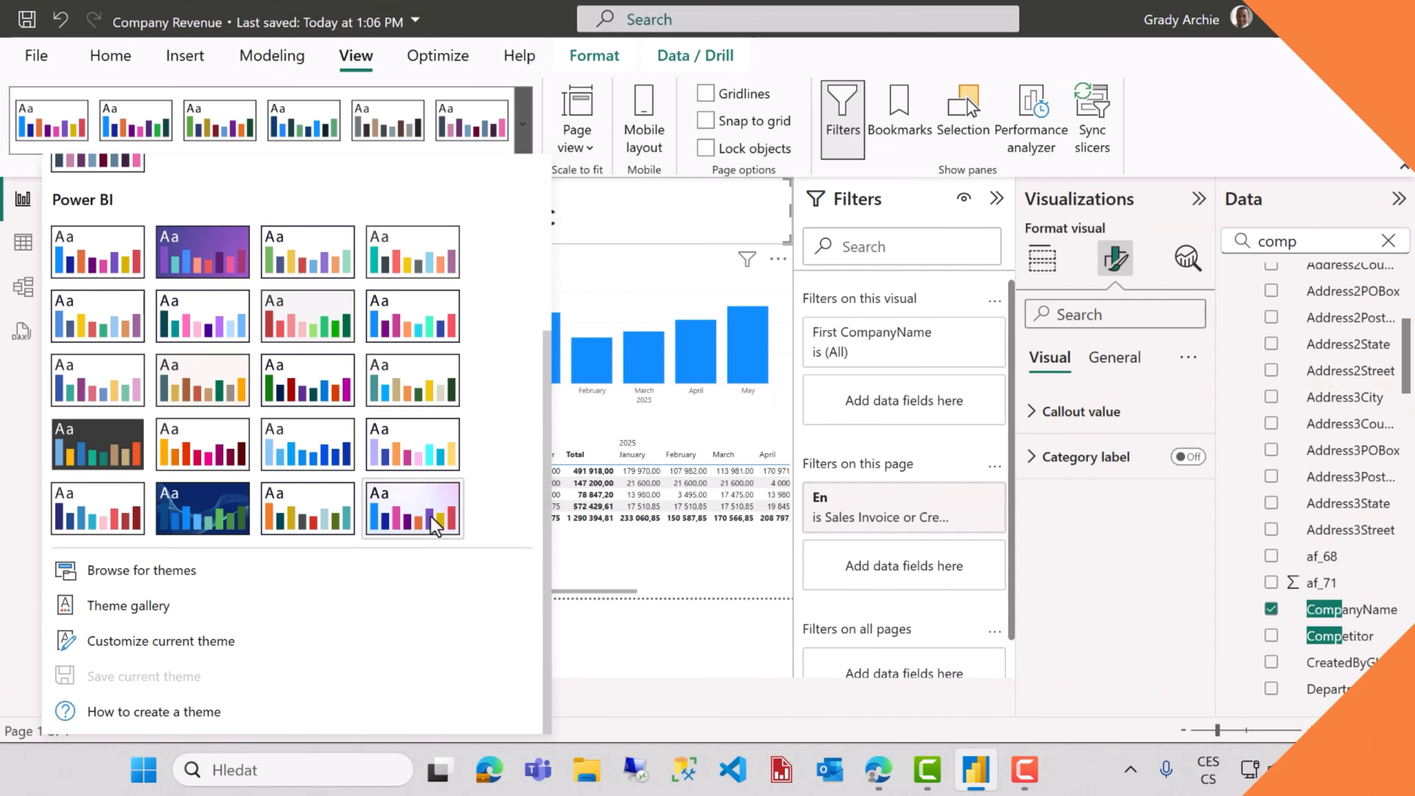
pyautogui.click(431, 516)
# Hide the column chart's Y-axis values and title, and turn on data labels for its columns
pyautogui.click(445, 356)
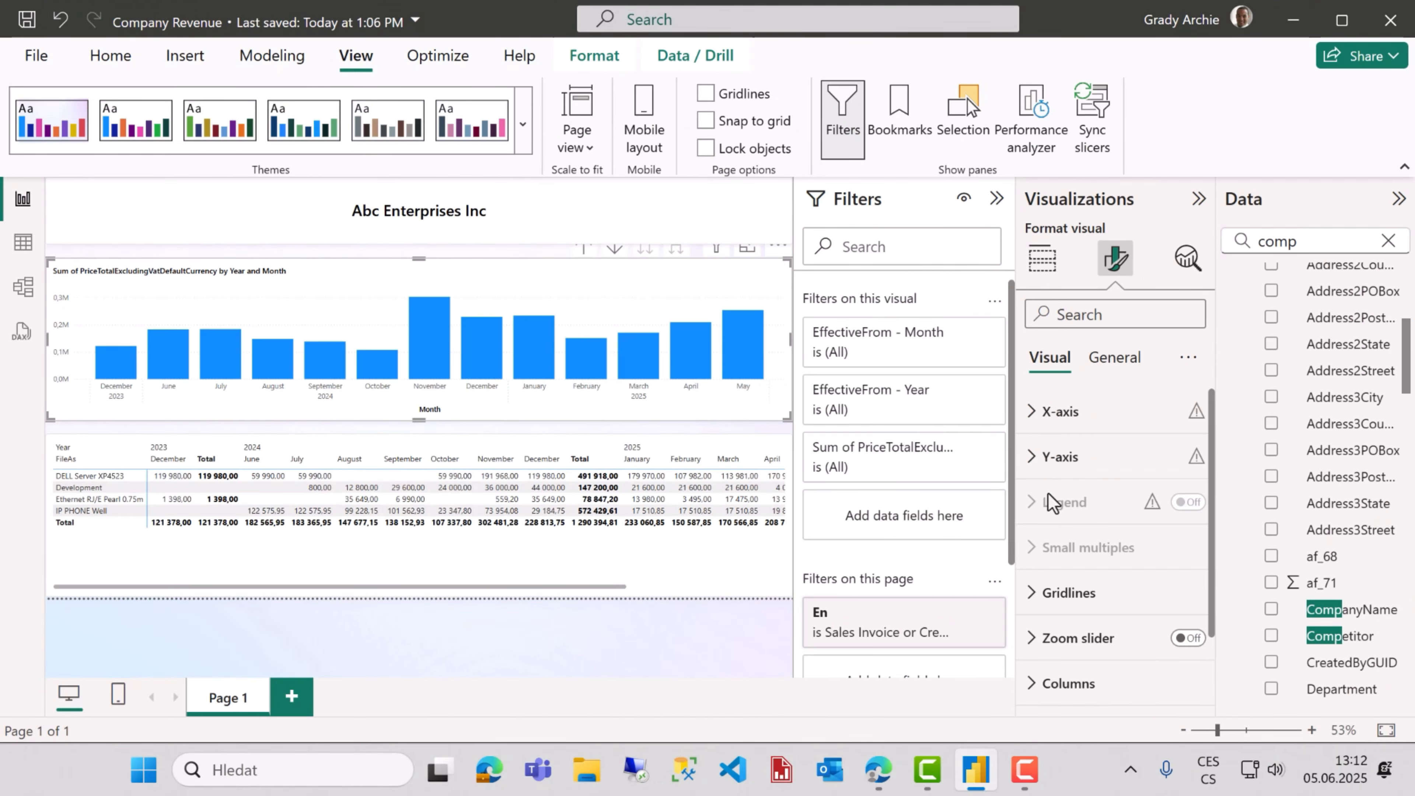
pyautogui.click(1053, 457)
pyautogui.scroll(-2, 1086, 557)
pyautogui.click(1179, 629)
pyautogui.click(1187, 630)
# Set the column chart's title text to "Revenue by Month"
pyautogui.click(1114, 358)
pyautogui.click(1055, 457)
pyautogui.click(1086, 567)
pyautogui.hotkey('ctrl', 'a')
pyautogui.write('Revenue by Month')
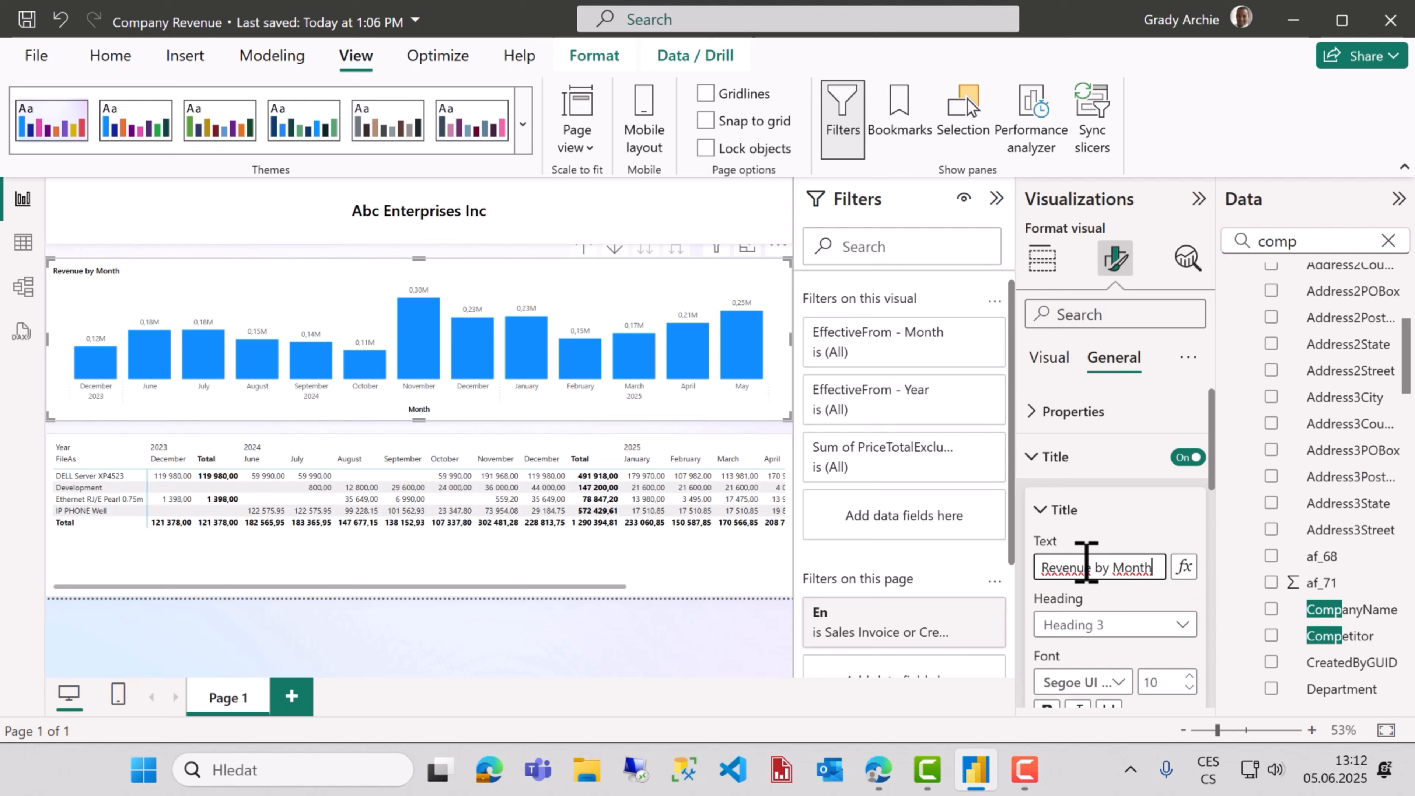
# Rename the matrix's FileAs row field to "Product" for this visual
pyautogui.click(747, 499)
pyautogui.click(1041, 257)
pyautogui.doubleClick(1096, 599)
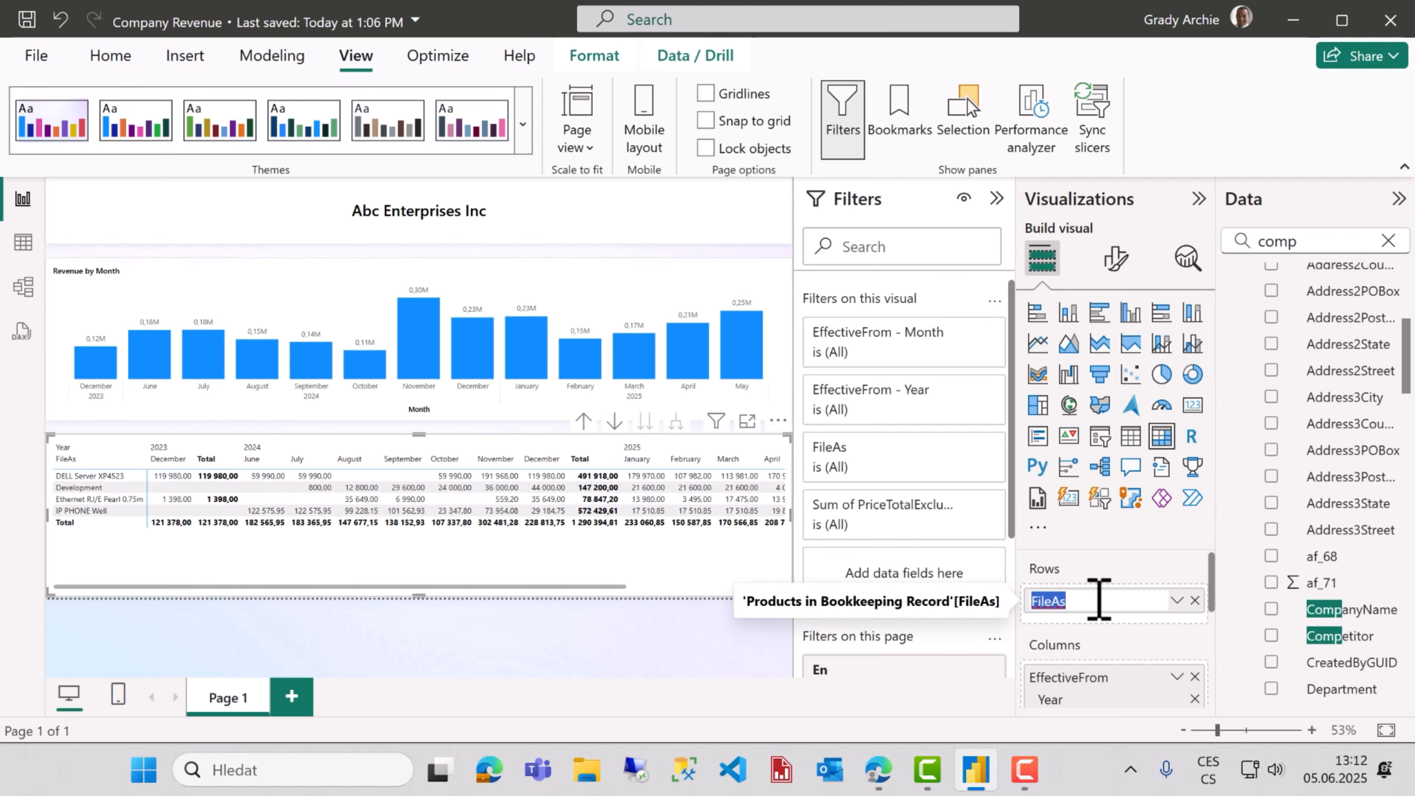
pyautogui.write('Product')
pyautogui.press('Return')
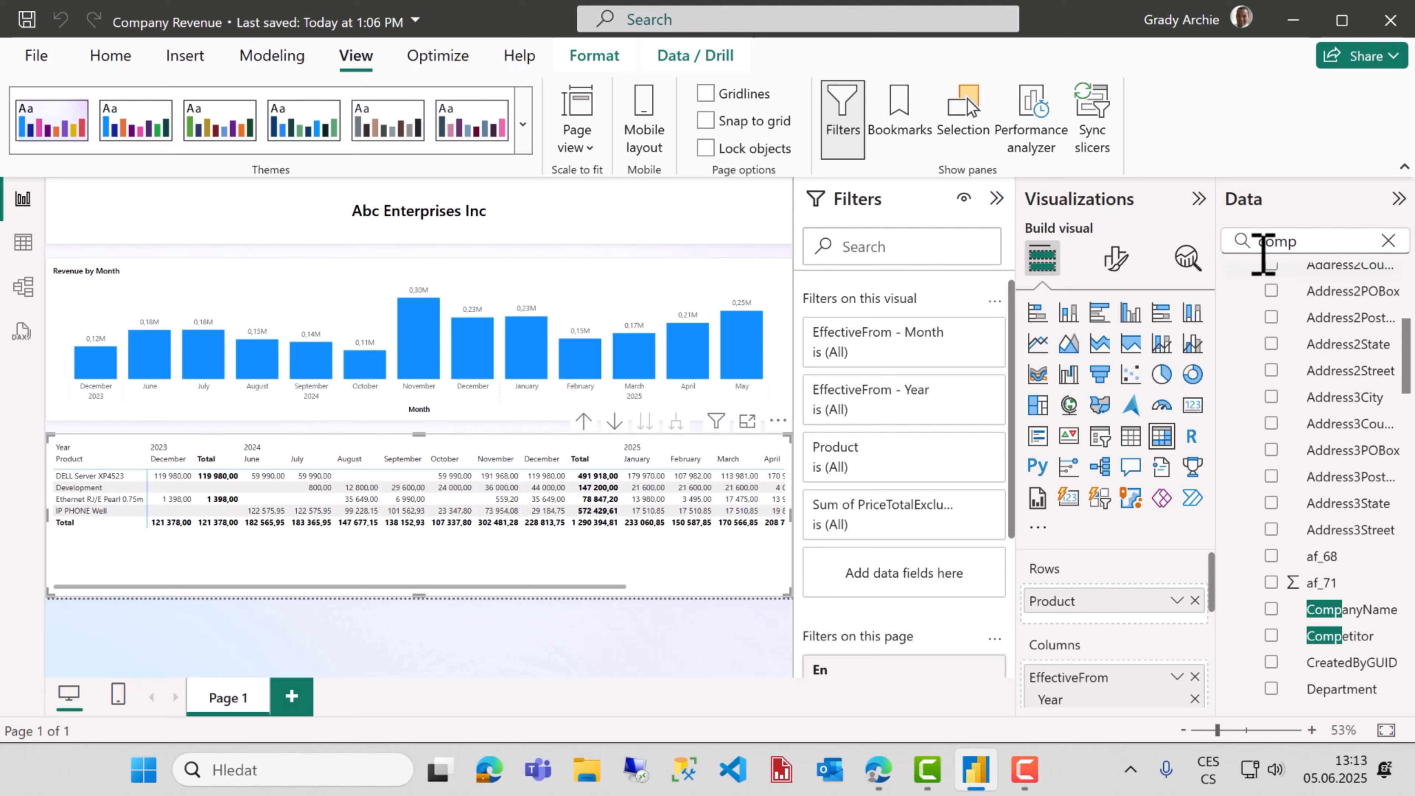
# Add ItemGUID from the Companies table as a page-level filter without selecting any values, and collapse its filter card
pyautogui.doubleClick(1290, 241)
pyautogui.write('itemg')
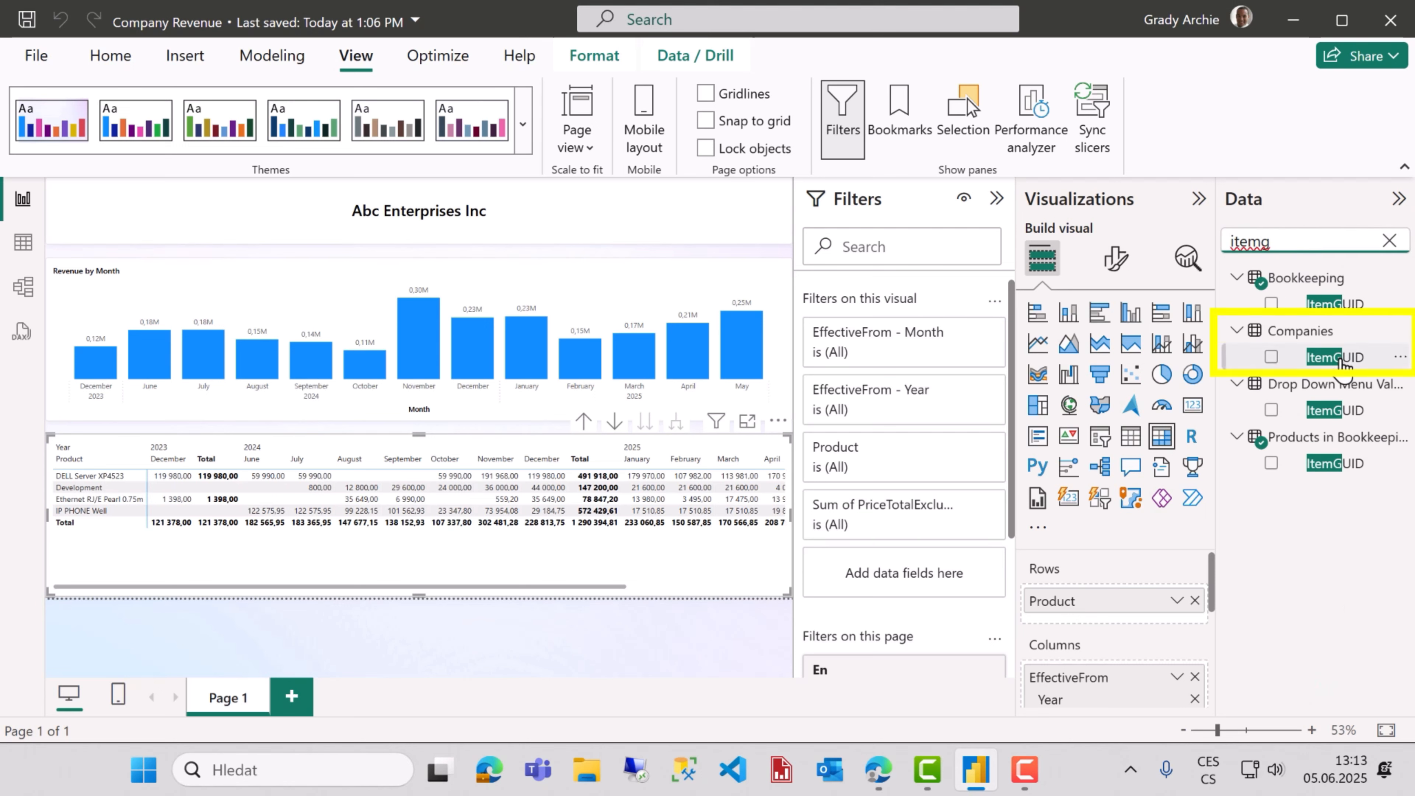
pyautogui.click(1339, 364)
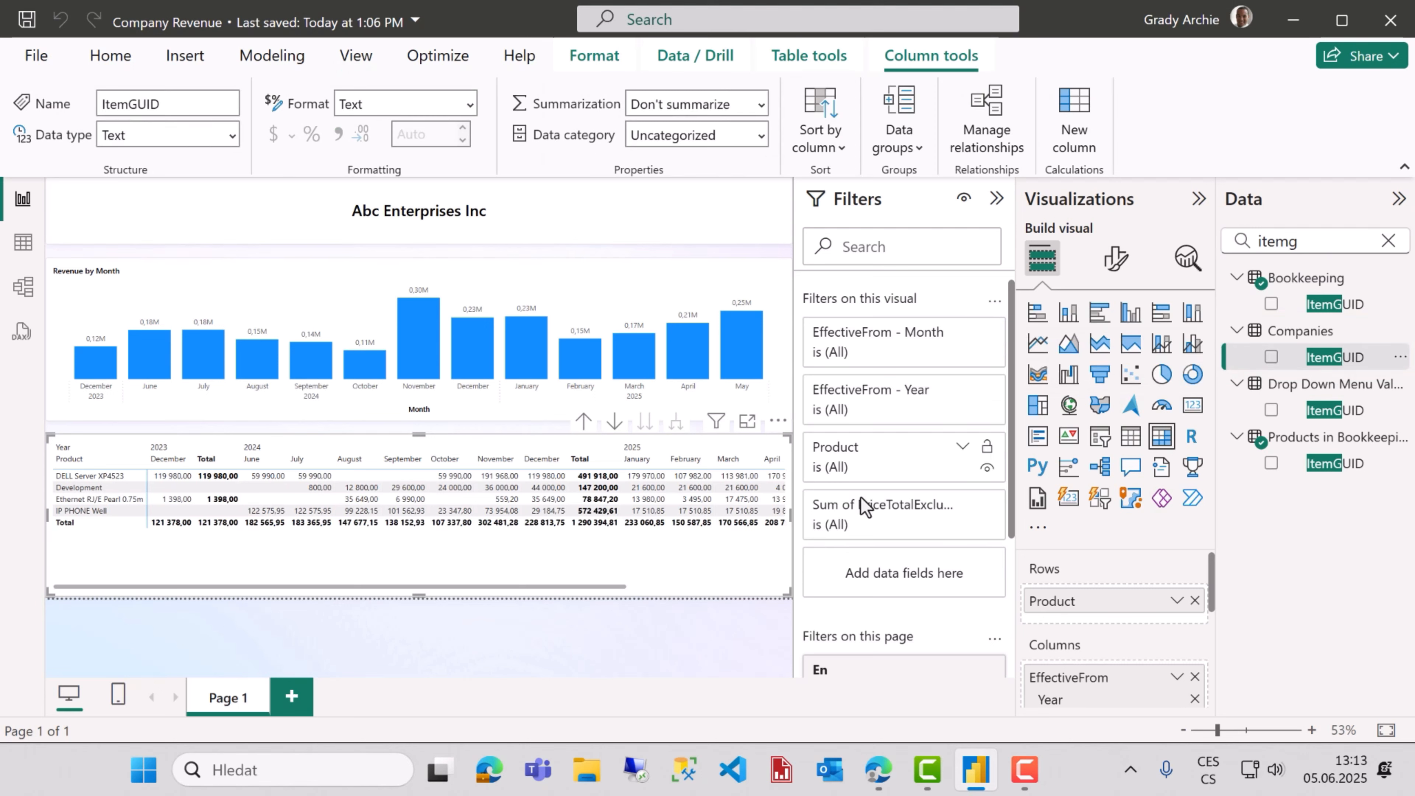
pyautogui.click(794, 607)
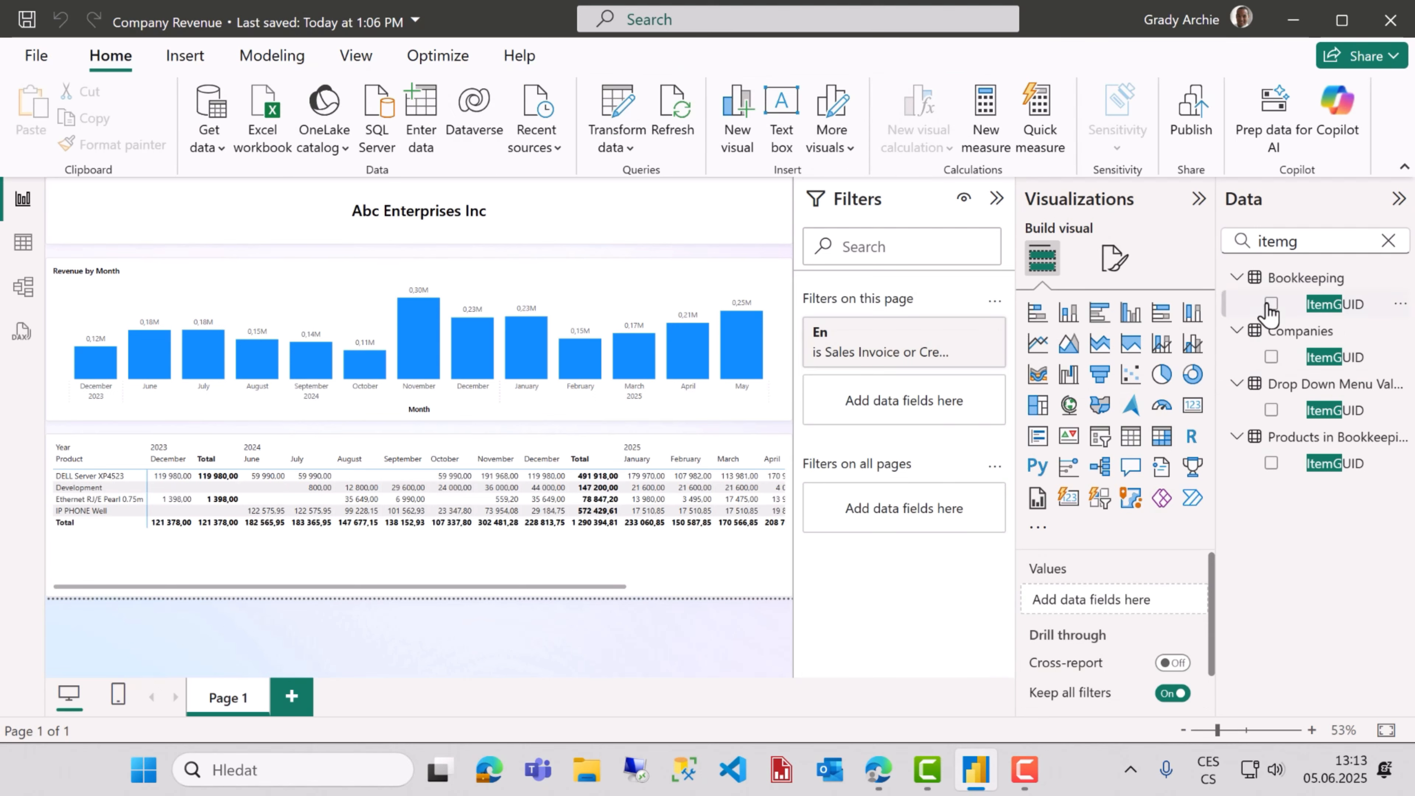
pyautogui.moveTo(1326, 360); pyautogui.dragTo(916, 418)
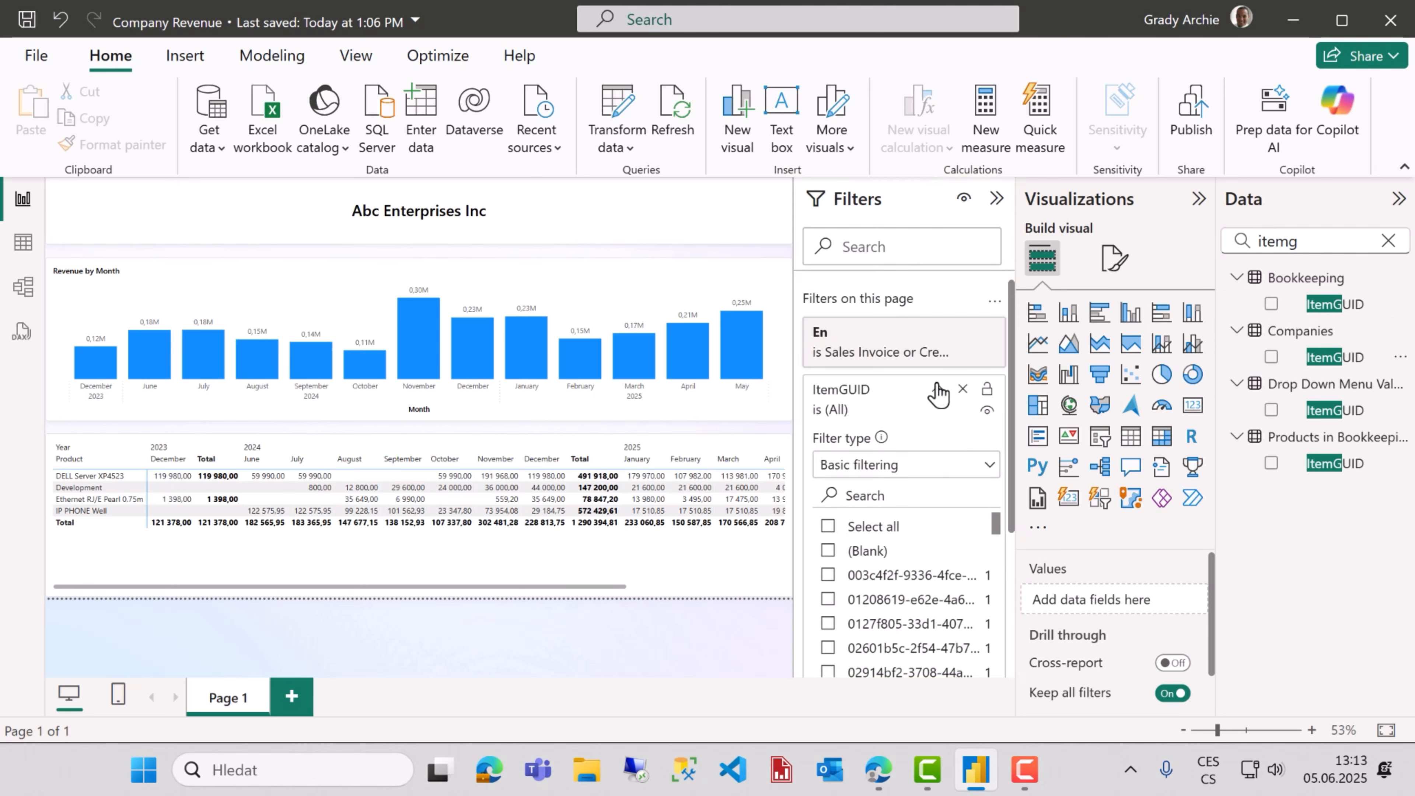
pyautogui.click(938, 393)
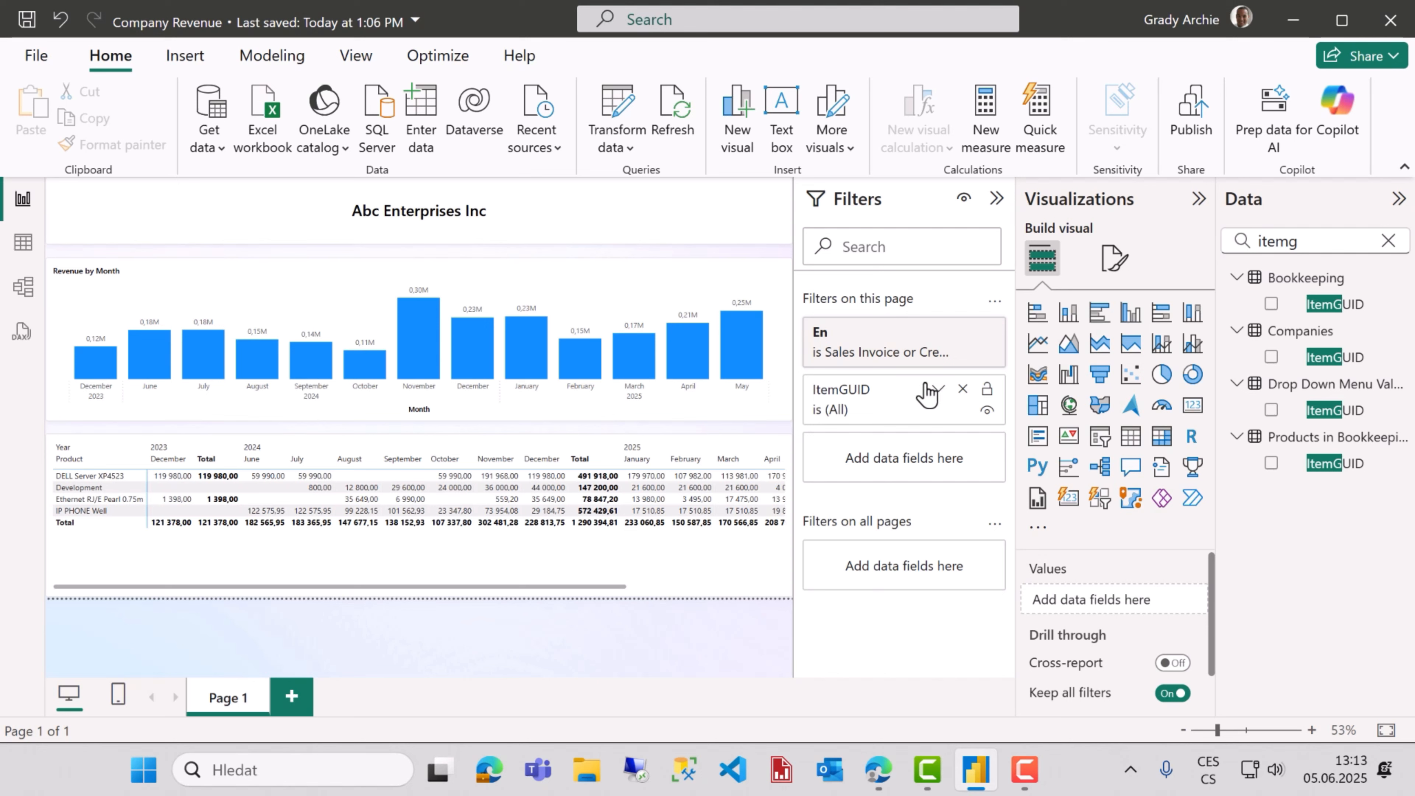
# Save the Company Revenue report and publish it to My workspace in the Power BI service
pyautogui.click(25, 25)
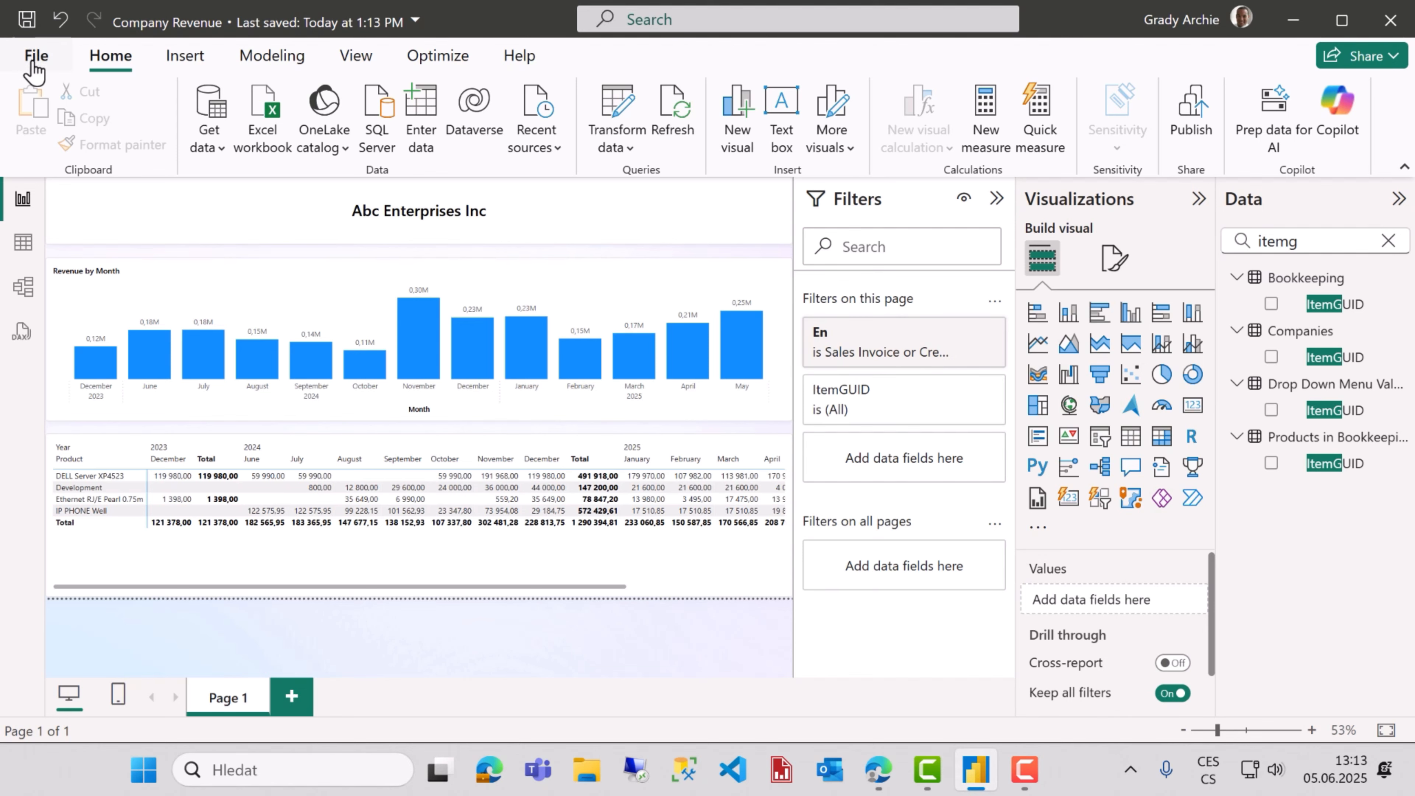
pyautogui.click(34, 55)
pyautogui.click(95, 502)
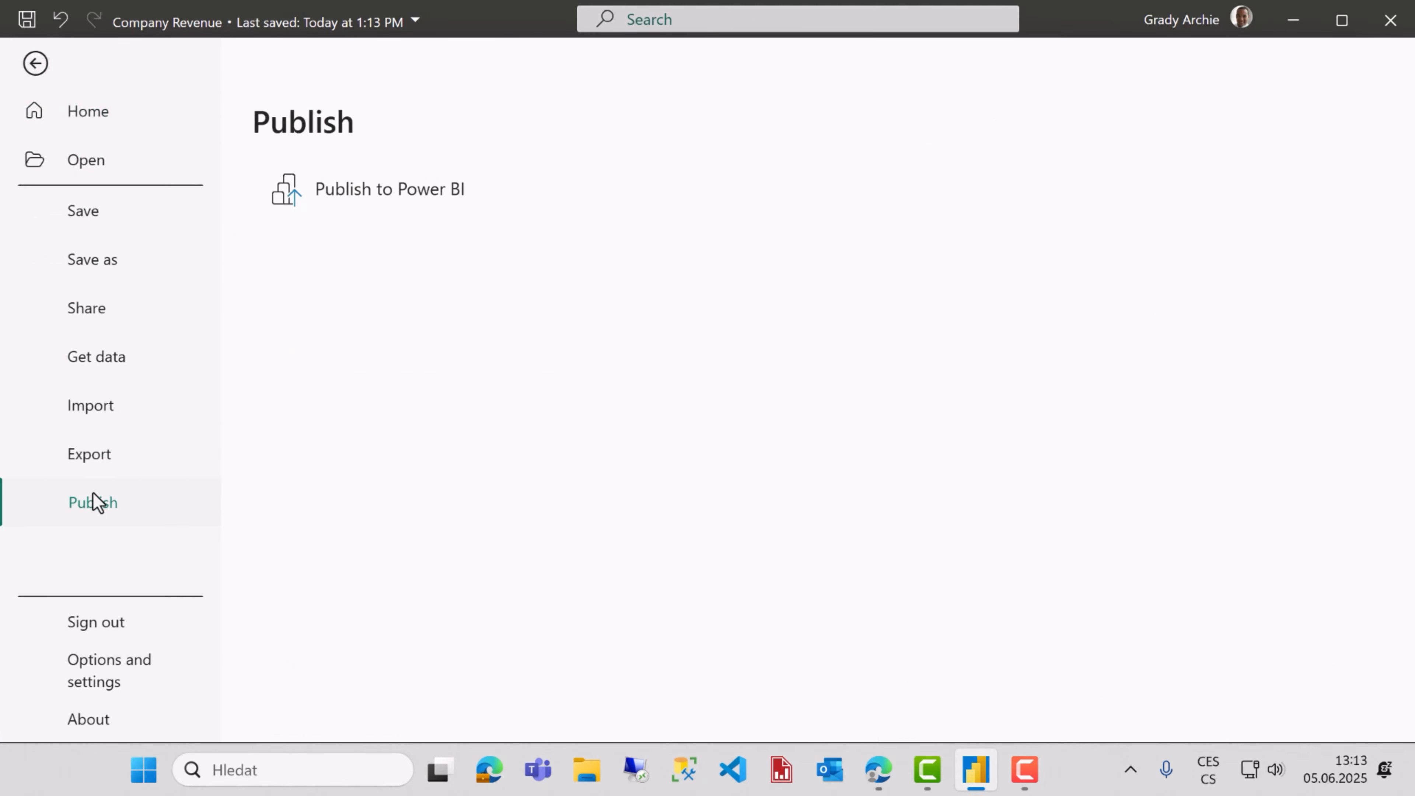
pyautogui.click(412, 195)
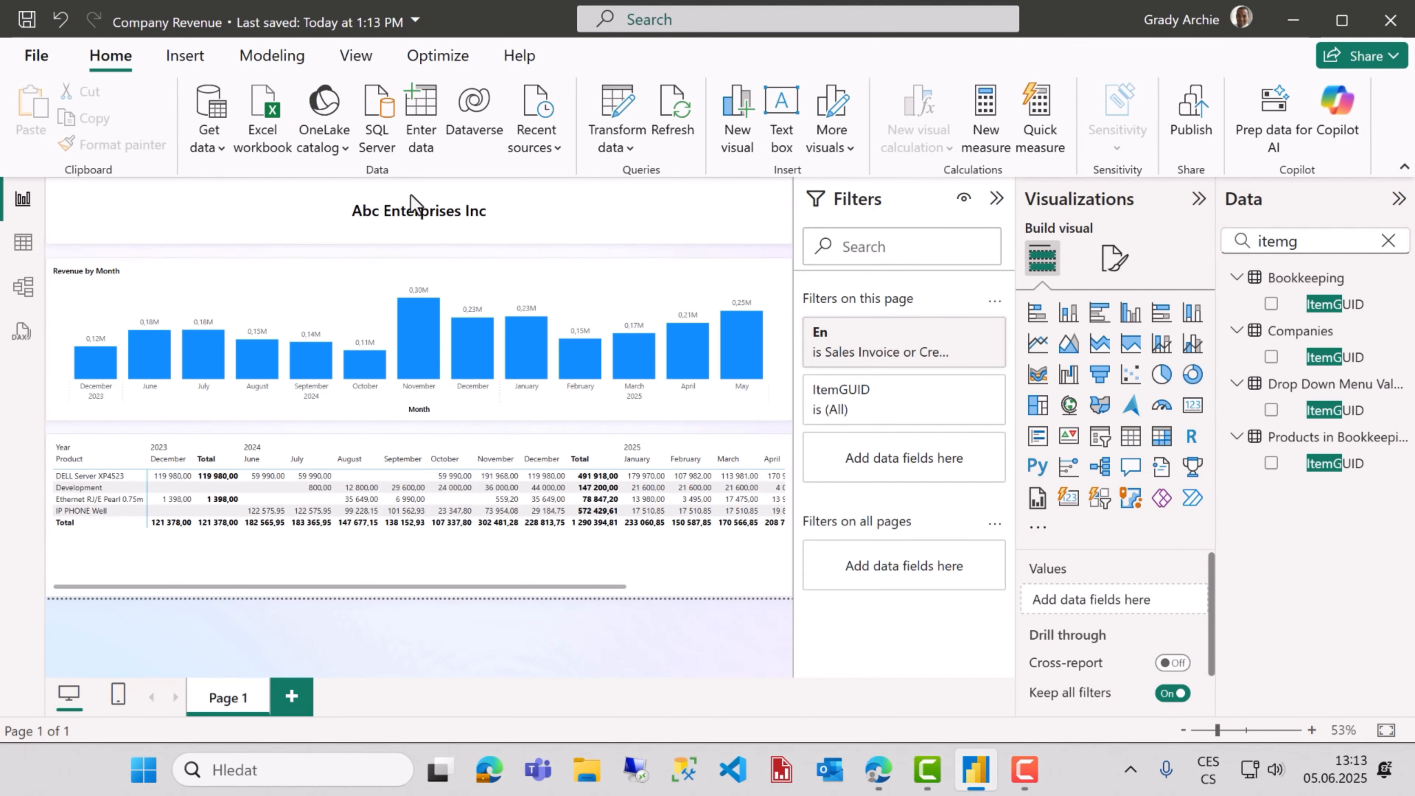
pyautogui.click(480, 363)
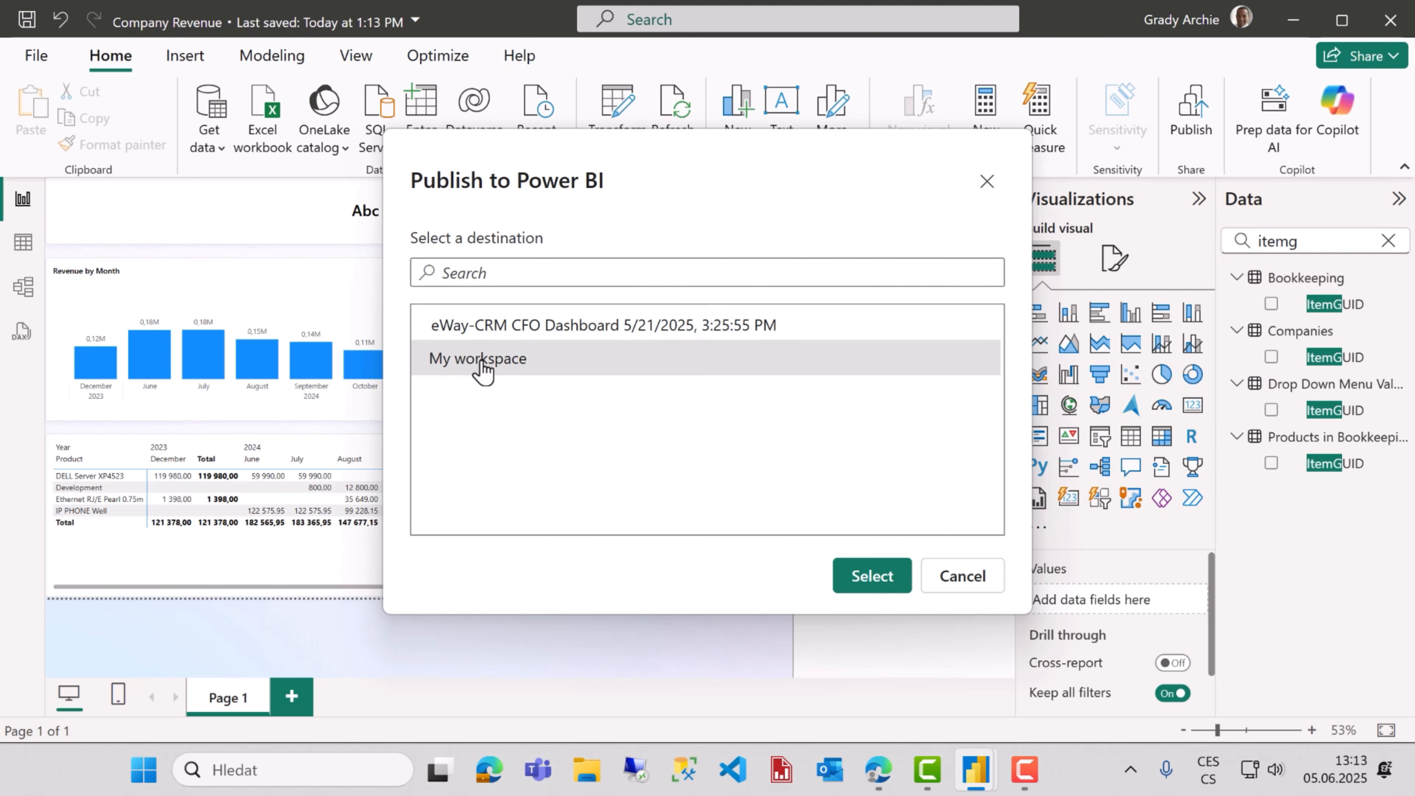
pyautogui.click(871, 576)
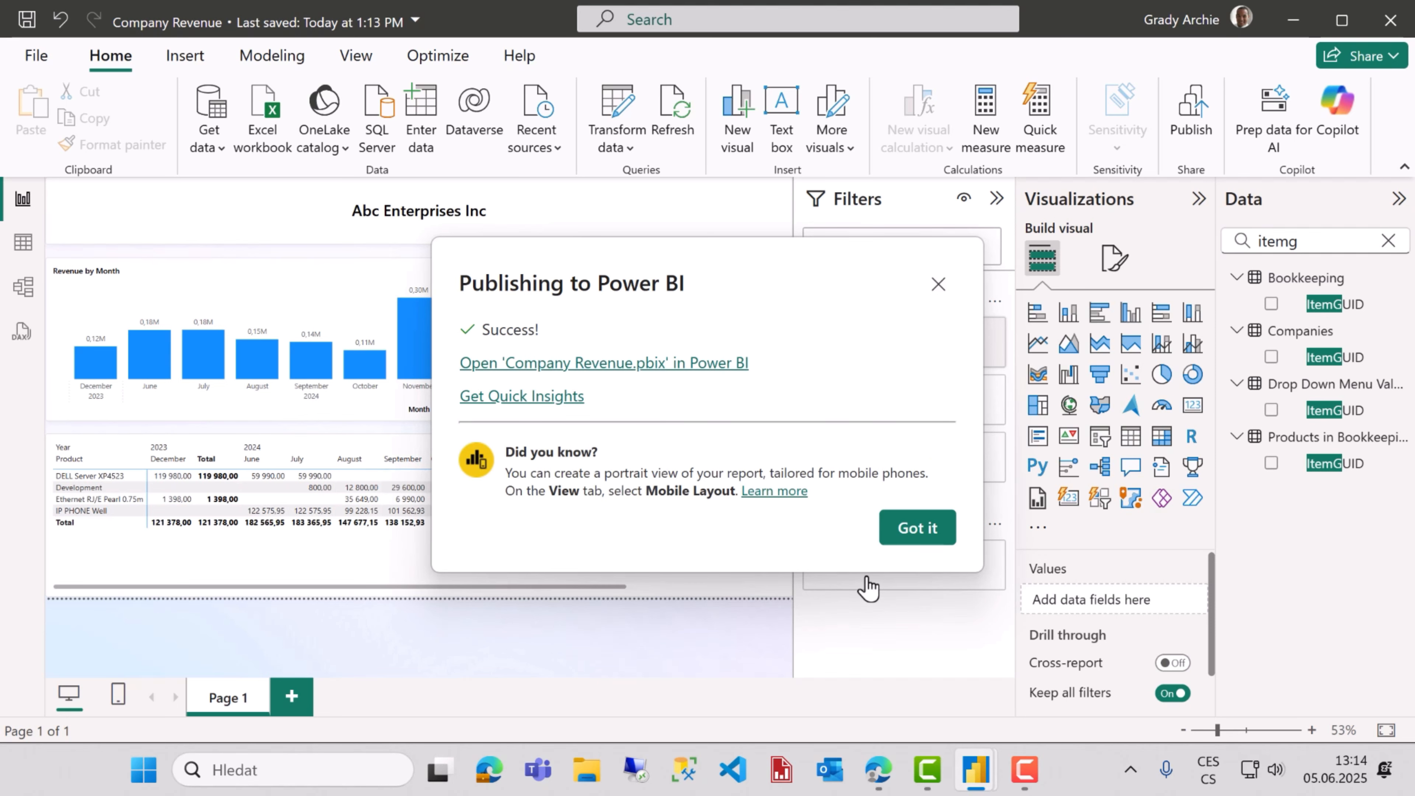
# Open the published Company Revenue report in the Power BI service and go to its semantic model's scheduled refresh settings
pyautogui.click(658, 366)
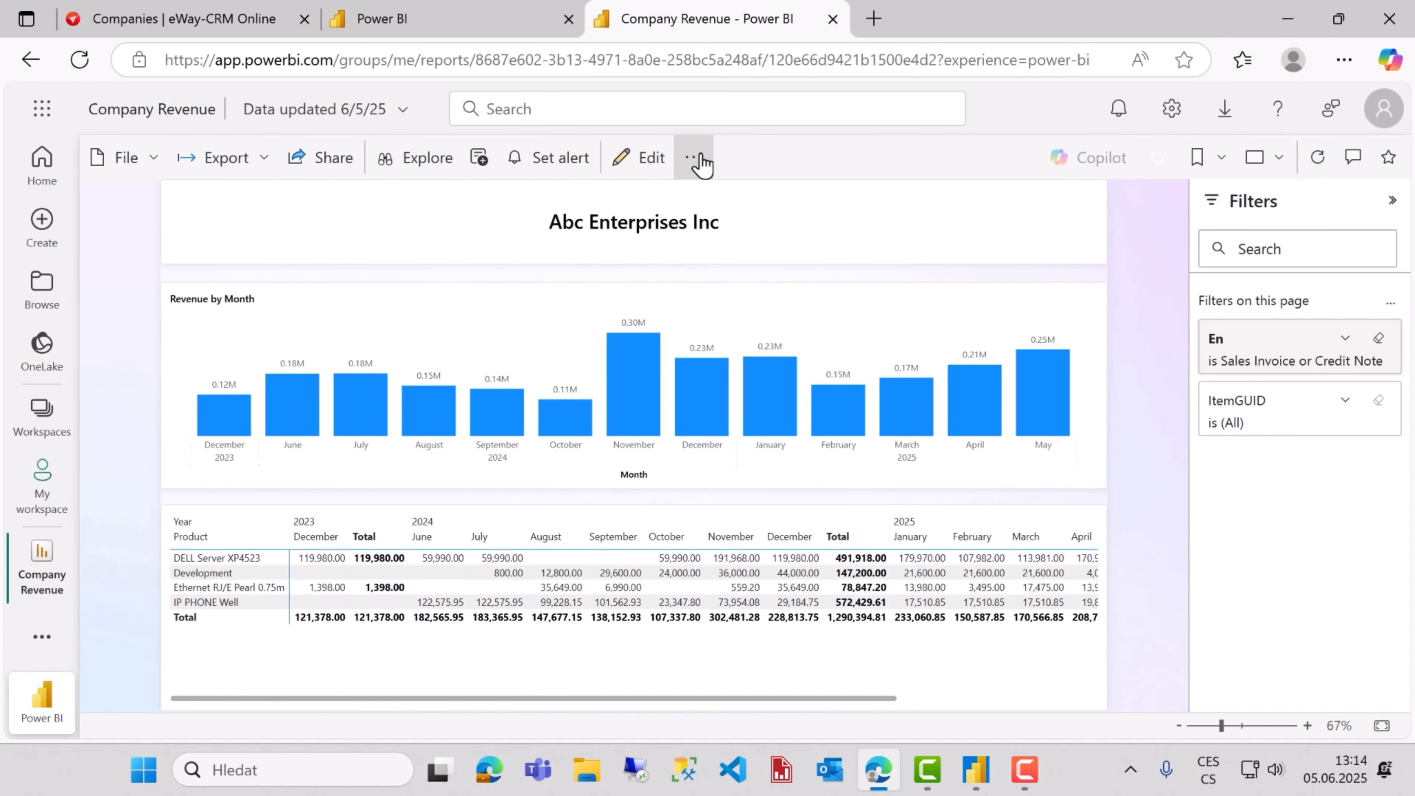
pyautogui.click(700, 157)
pyautogui.click(743, 362)
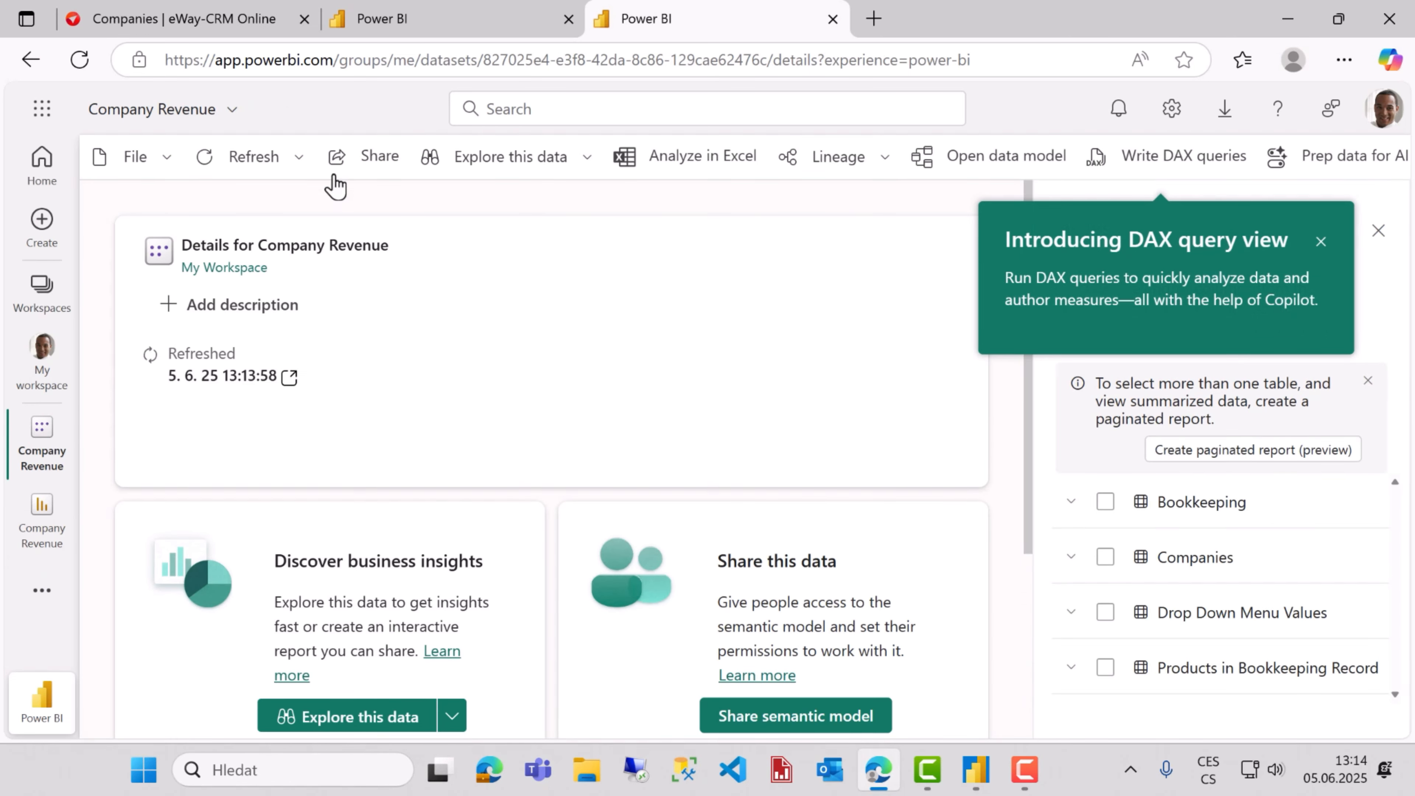
pyautogui.click(298, 161)
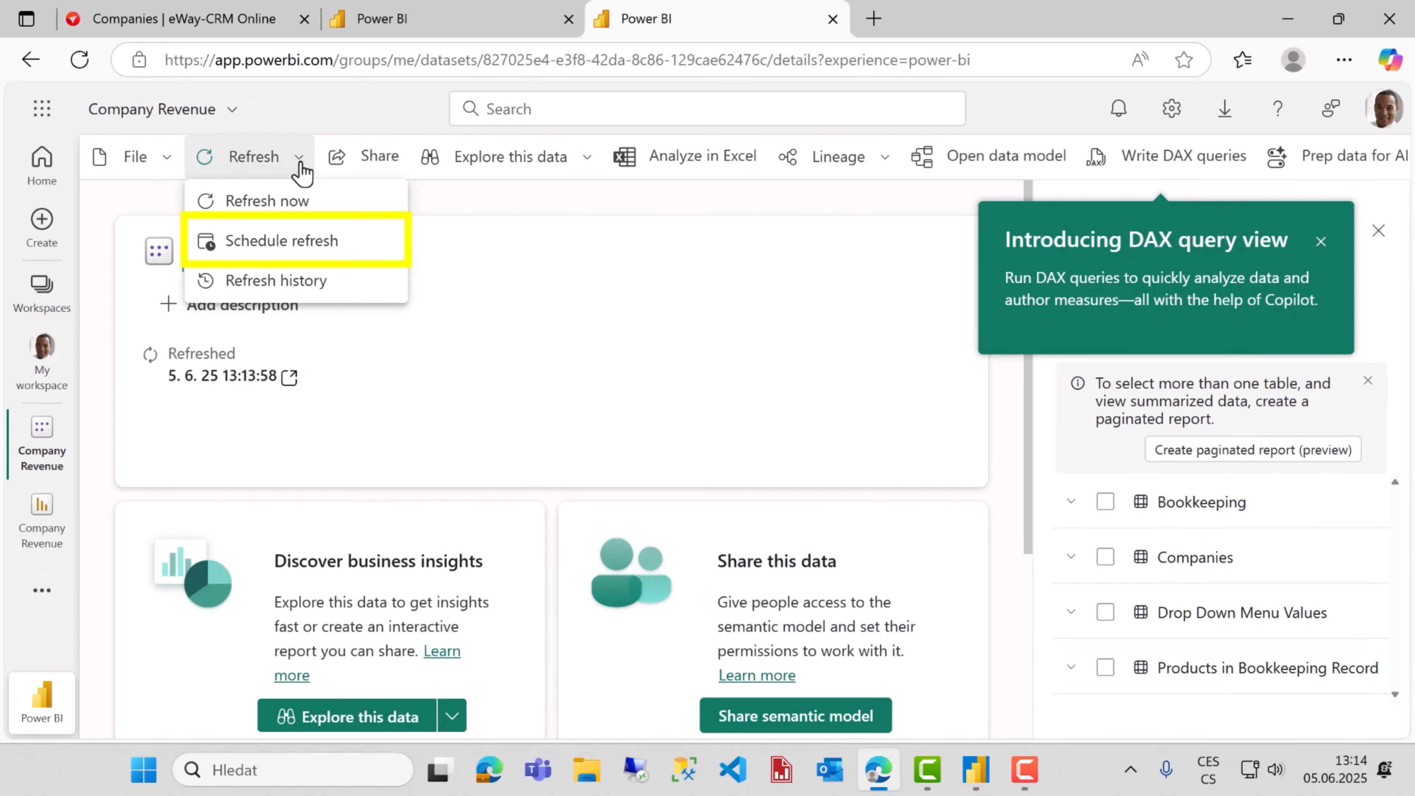
pyautogui.click(314, 257)
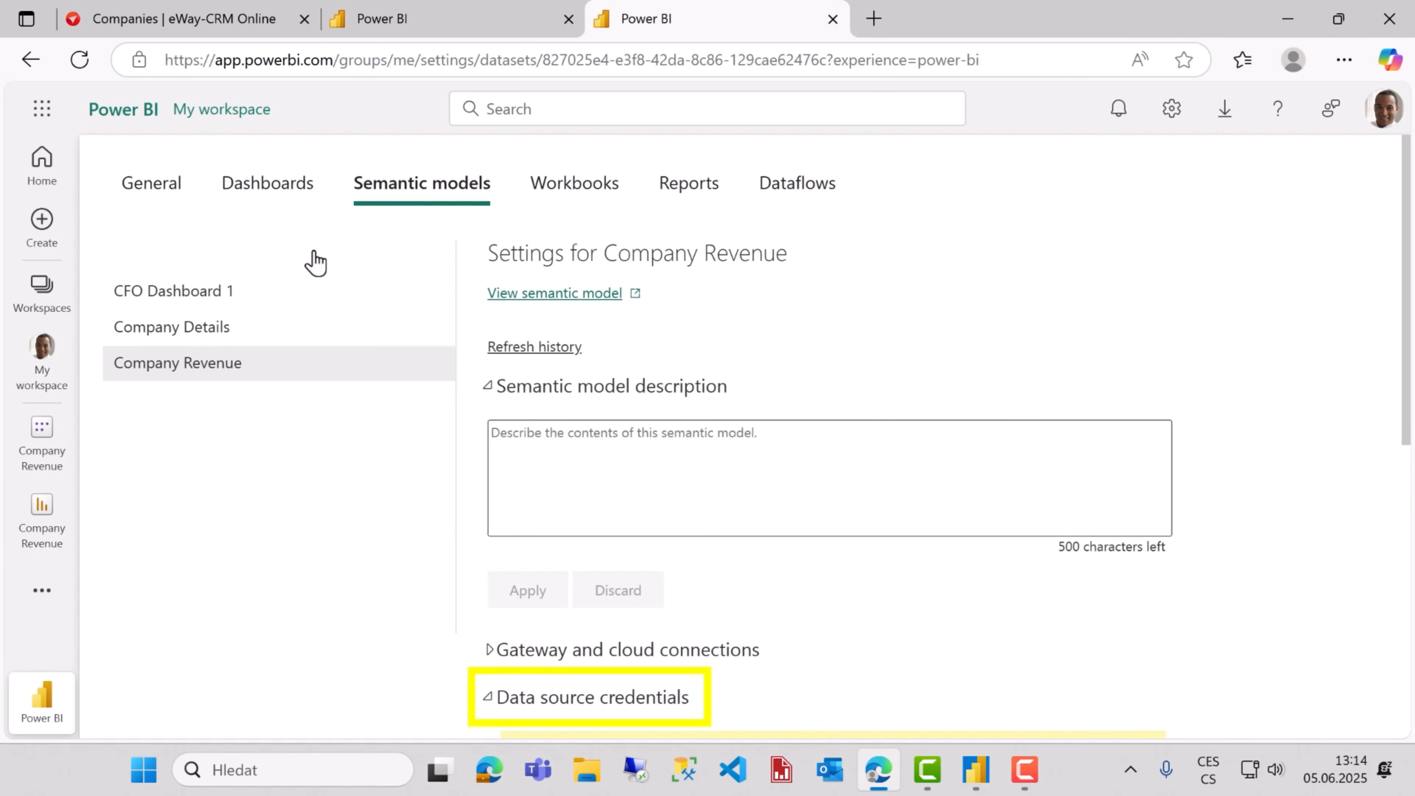
# Renew the eWayCRM data source credentials by signing in with OAuth2 authentication and the Private privacy level
pyautogui.scroll(-4, 474, 414)
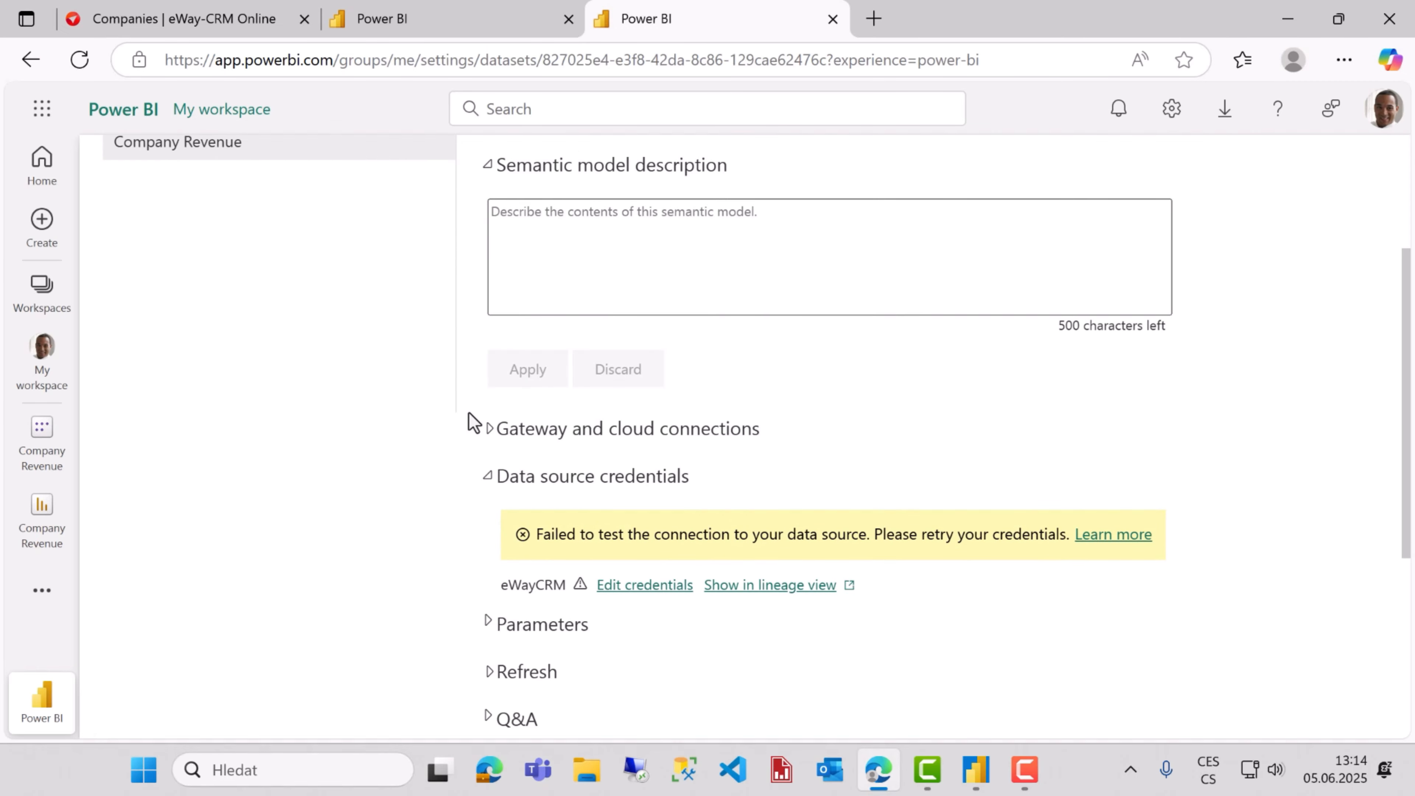
pyautogui.scroll(-2, 477, 418)
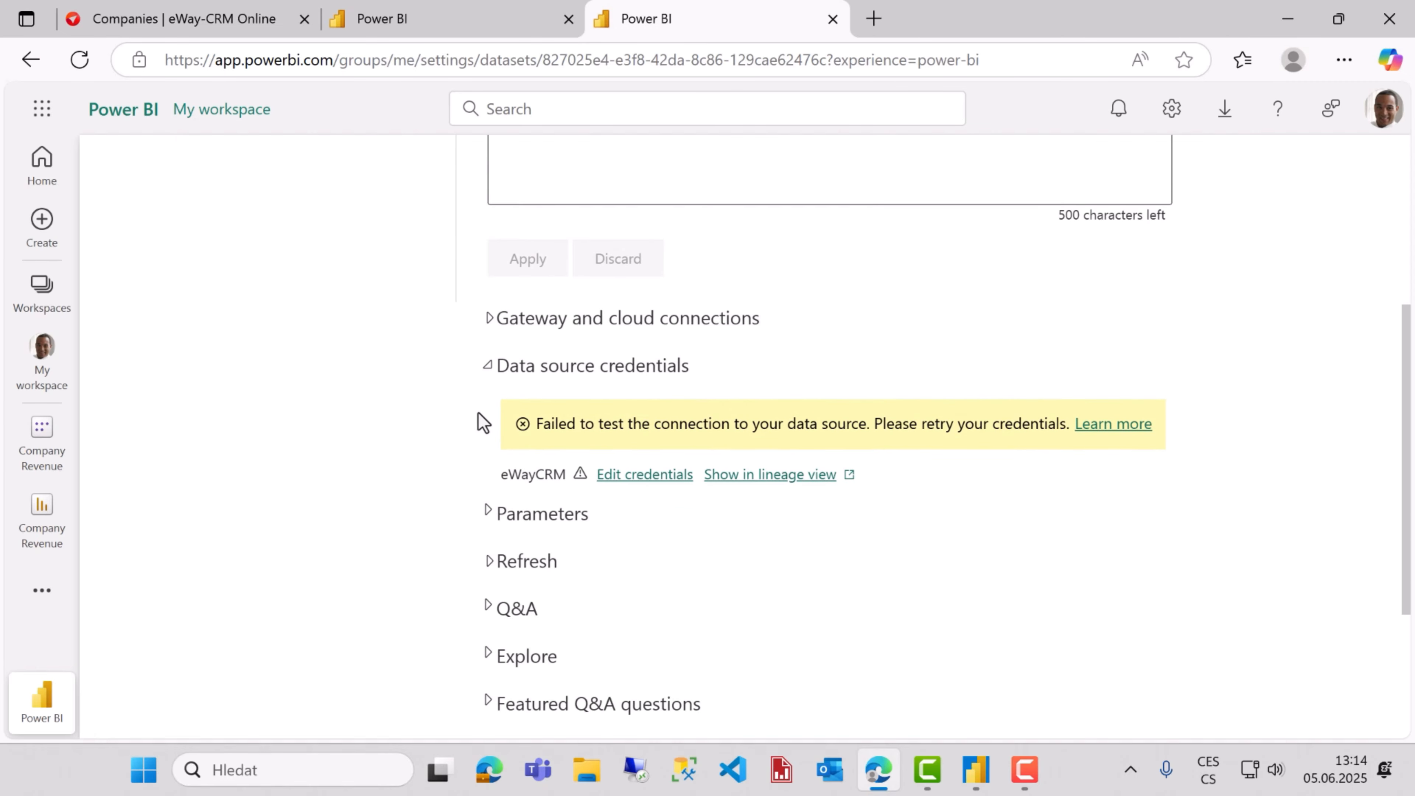
pyautogui.click(645, 484)
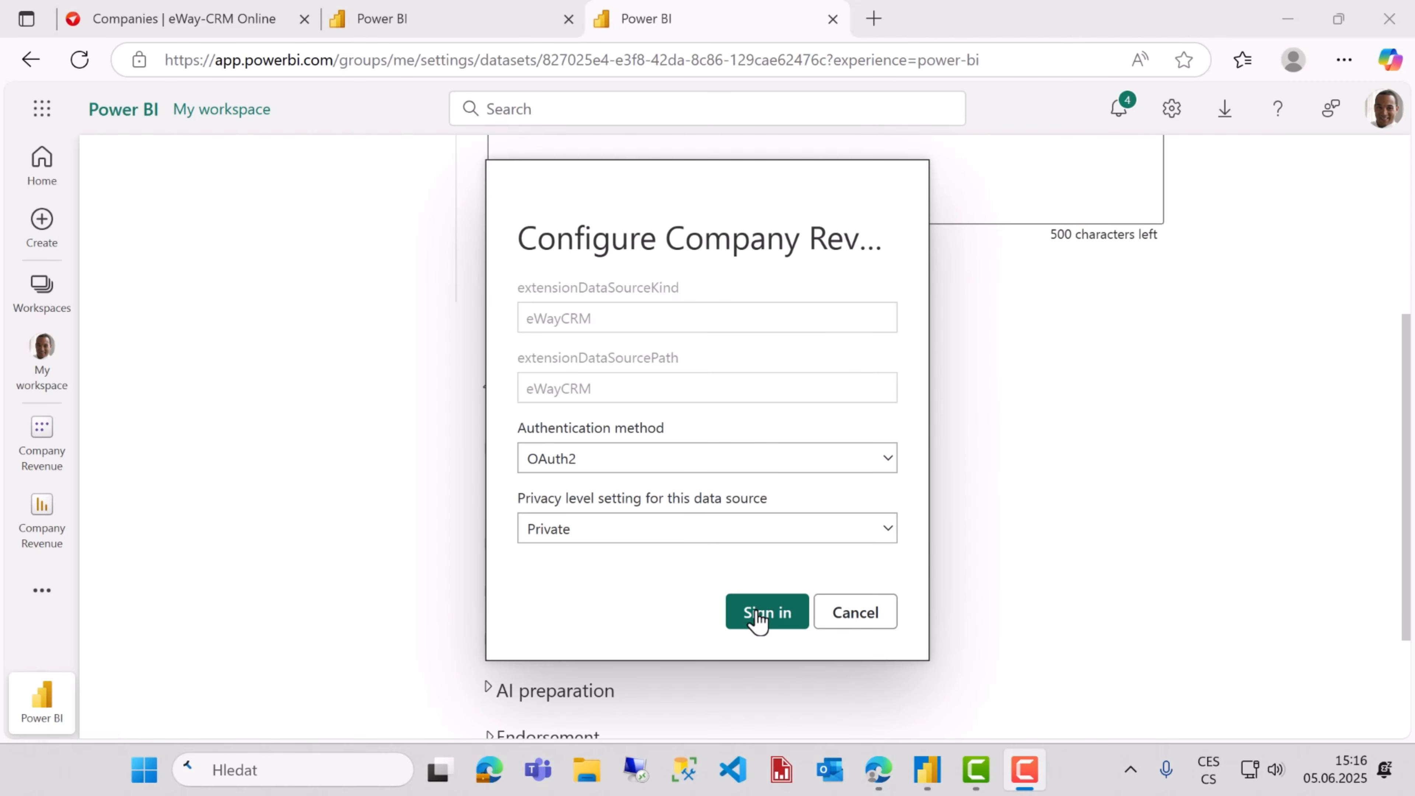
pyautogui.click(760, 613)
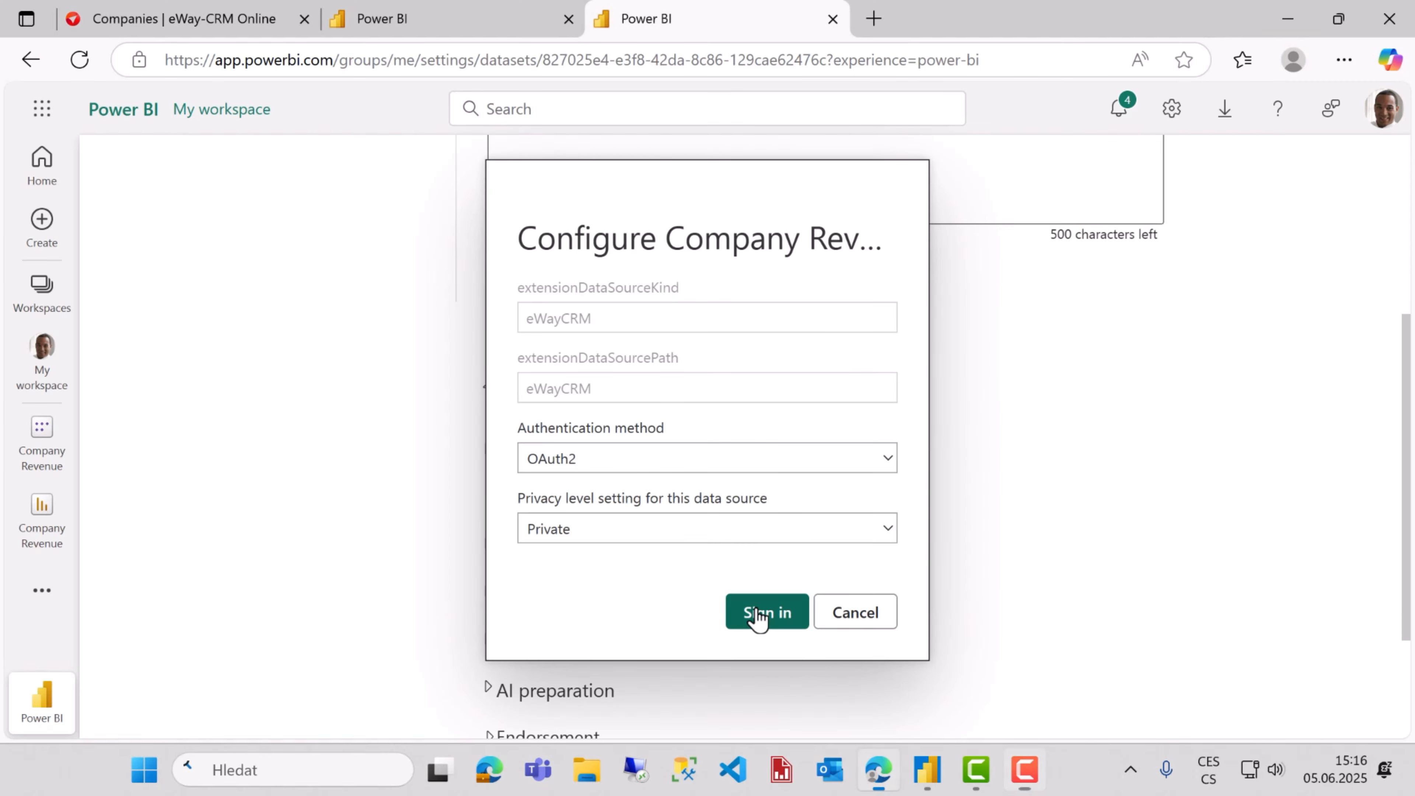
pyautogui.click(858, 568)
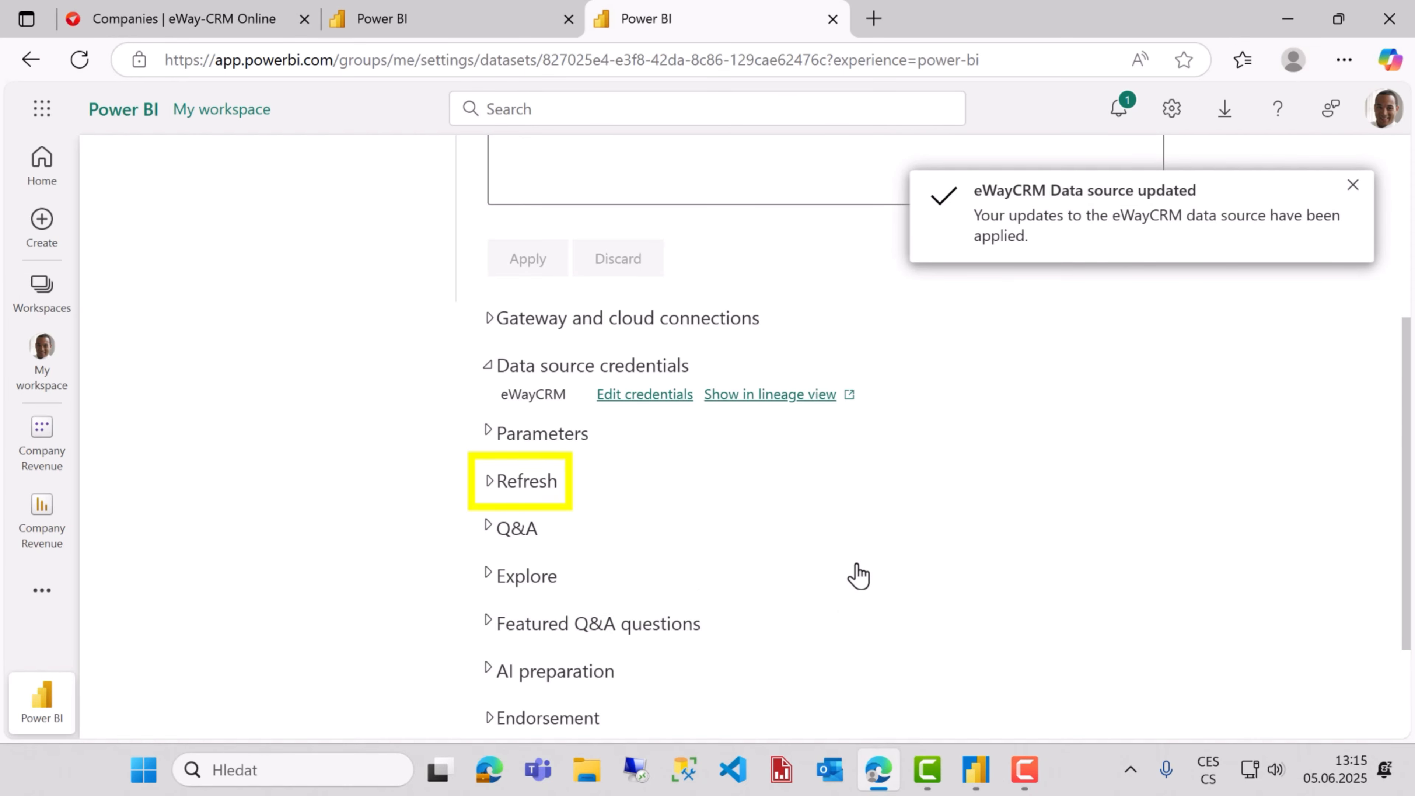
# Enable a daily refresh schedule for the Company Revenue semantic model at 7:00 AM and apply it
pyautogui.click(490, 483)
pyautogui.scroll(-4, 492, 491)
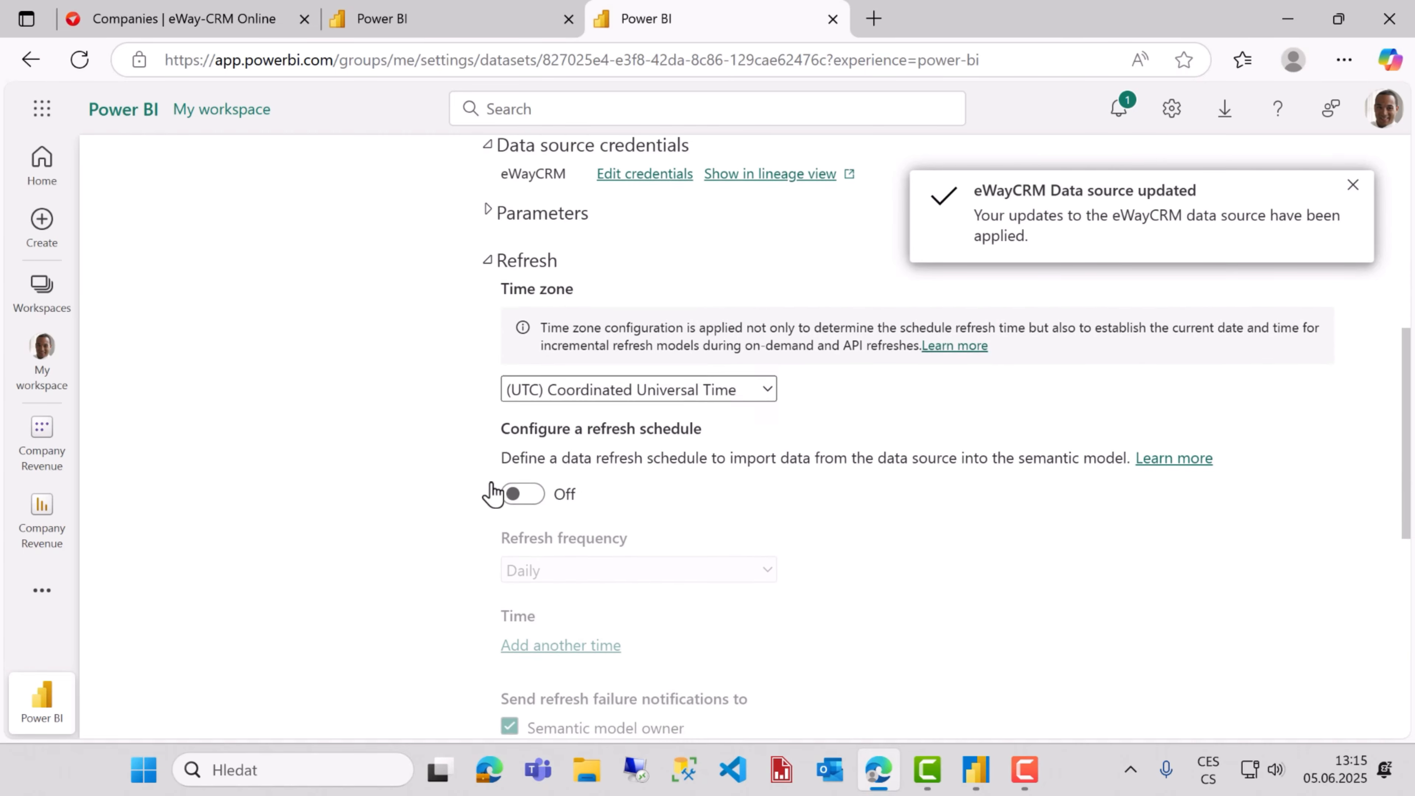
pyautogui.click(524, 499)
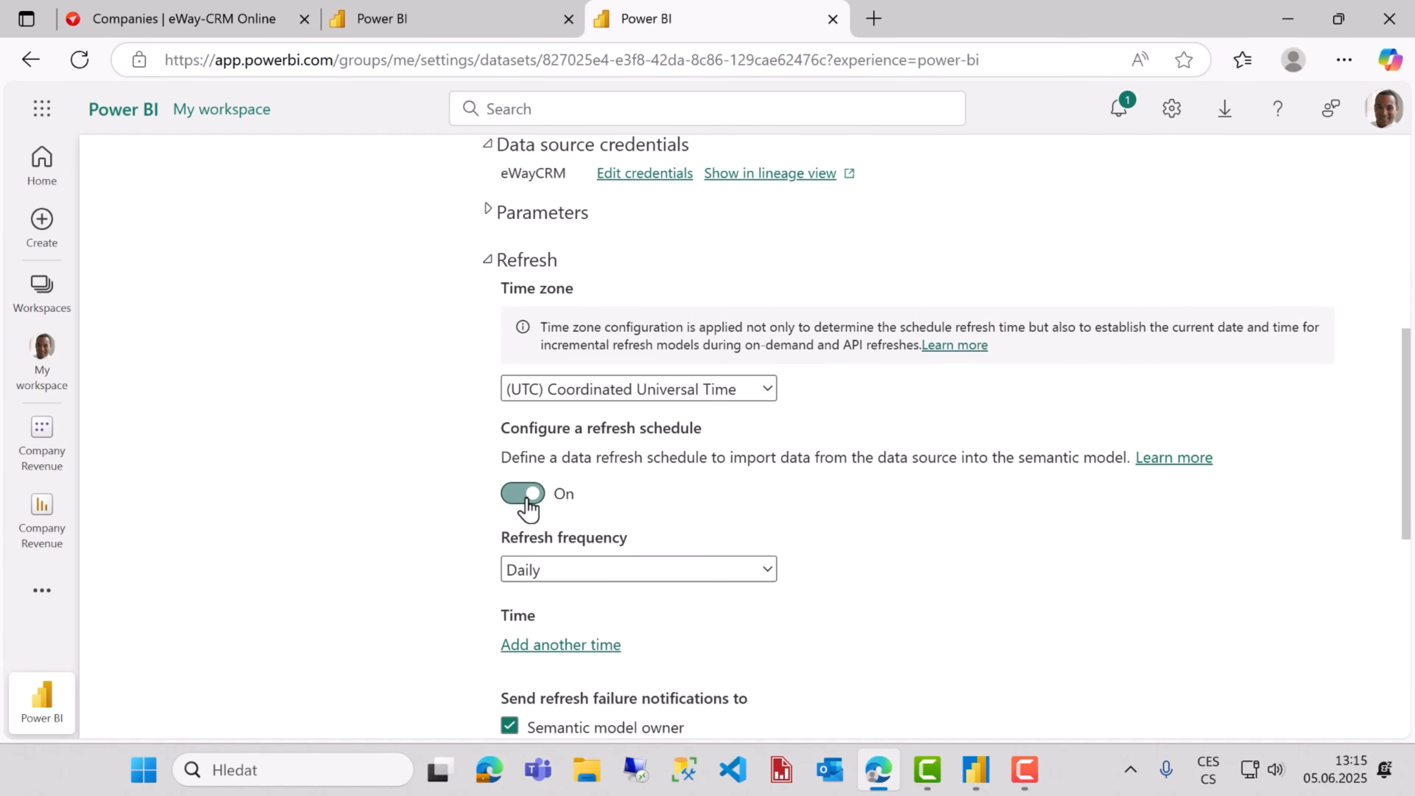
pyautogui.click(572, 645)
pyautogui.click(540, 648)
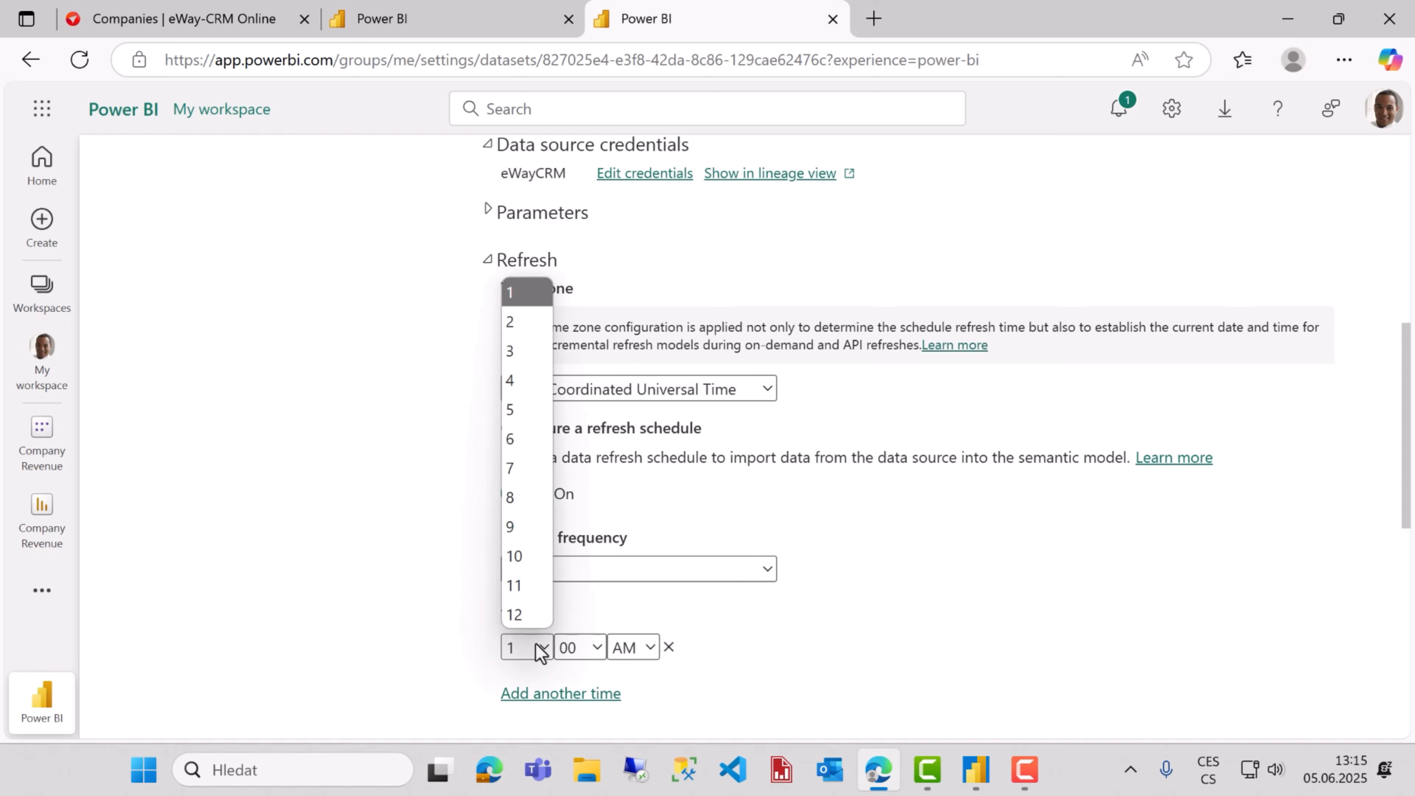
pyautogui.click(526, 468)
pyautogui.scroll(-4, 792, 593)
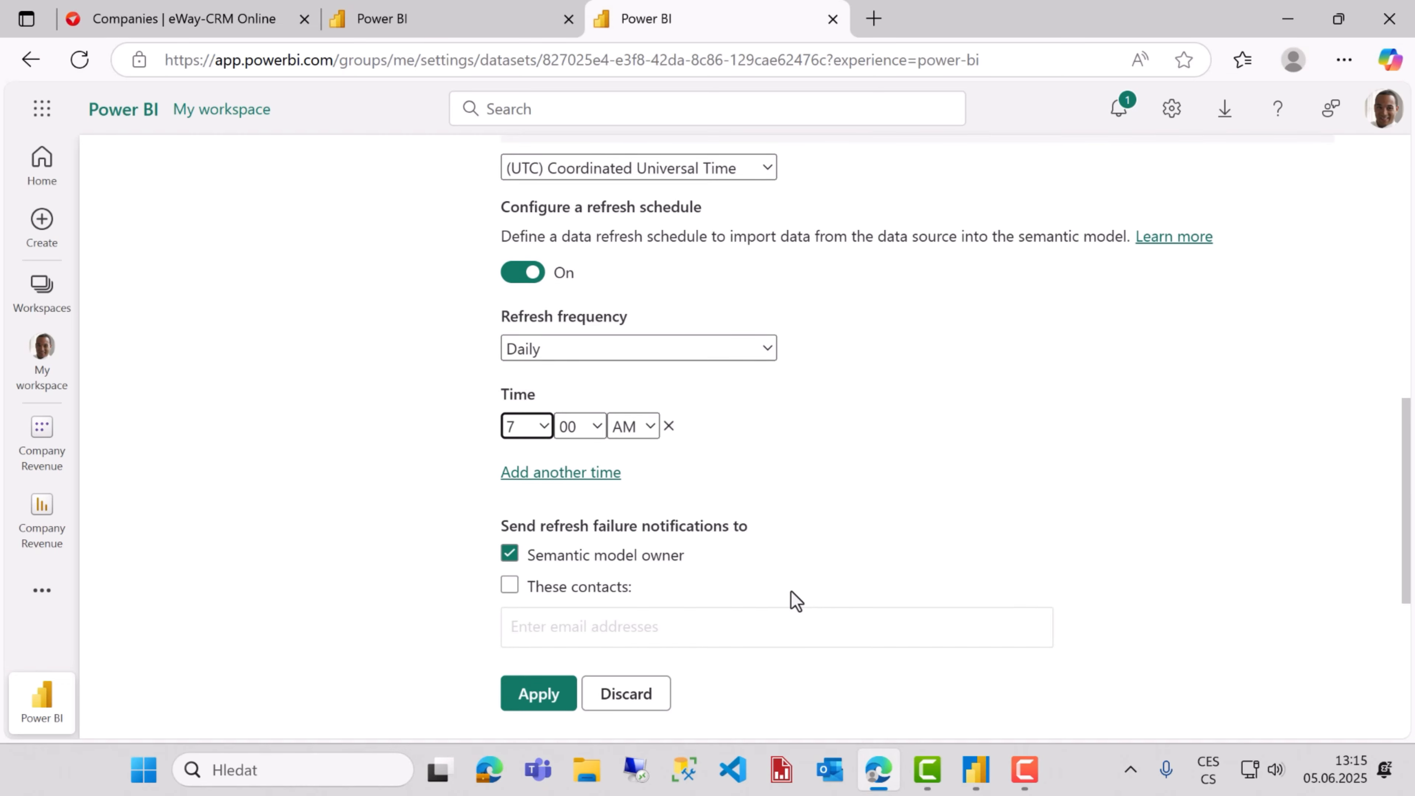
pyautogui.click(528, 696)
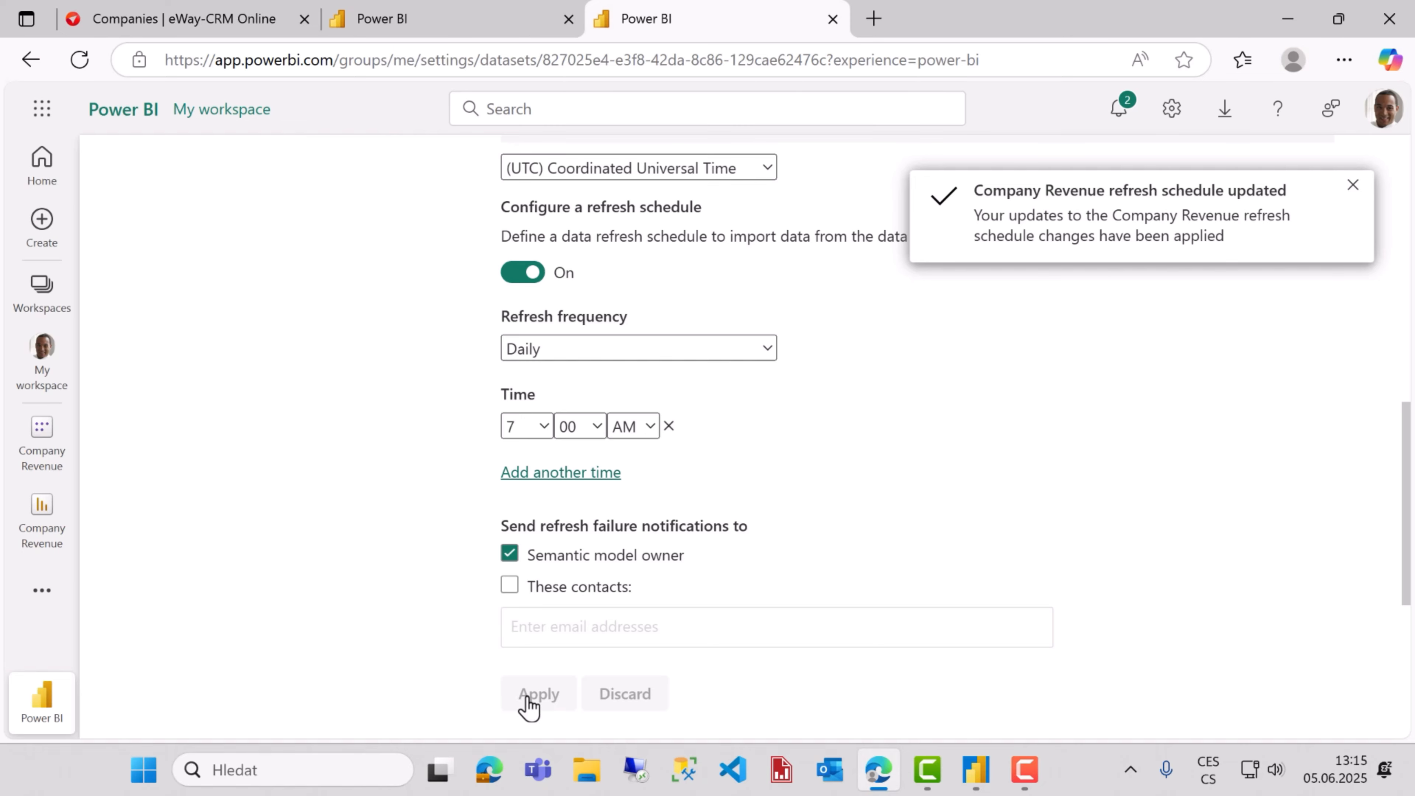
# Switch to the eWay-CRM companies list, connect it to Microsoft 365 and pin the Company Revenue Power BI report
pyautogui.click(180, 28)
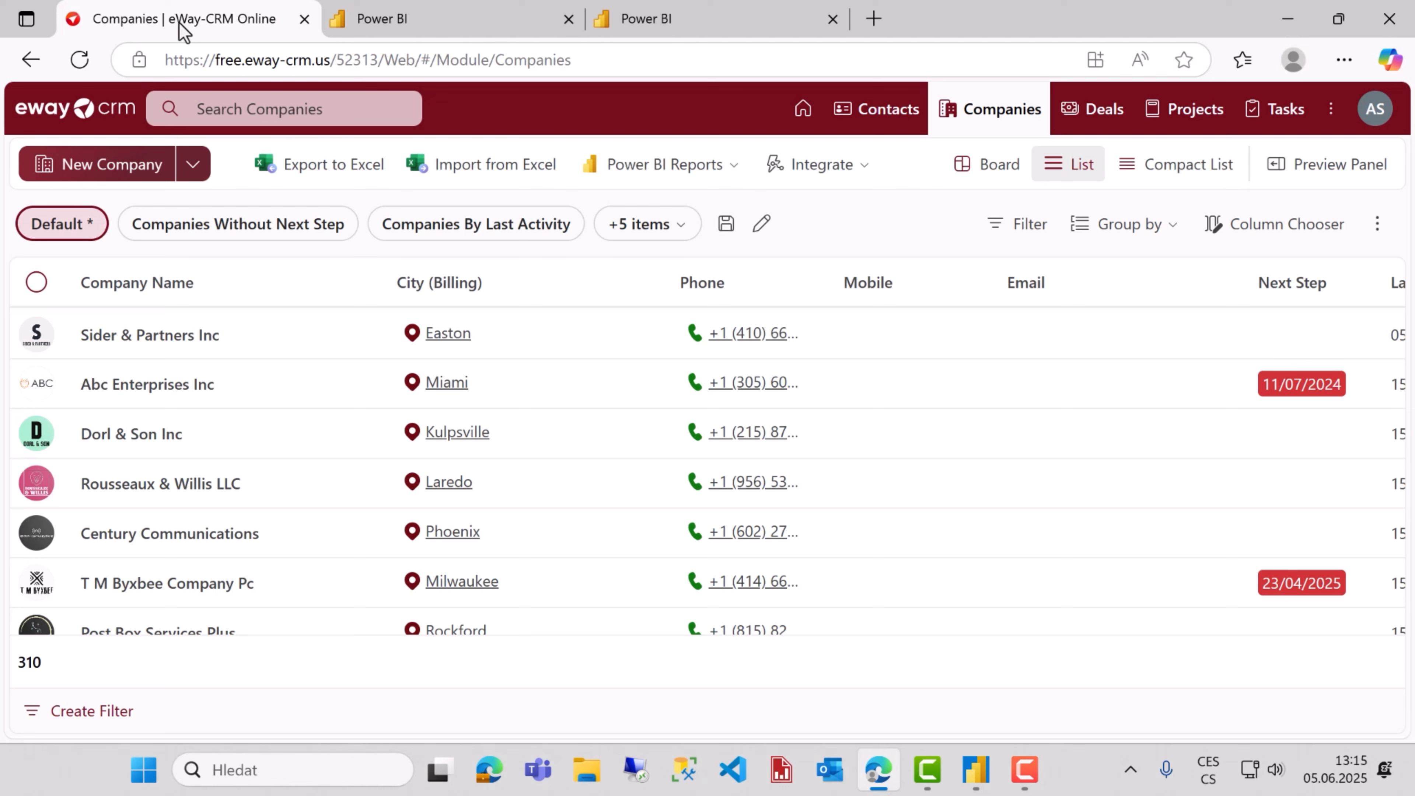
pyautogui.rightClick(183, 345)
pyautogui.moveTo(395, 632)
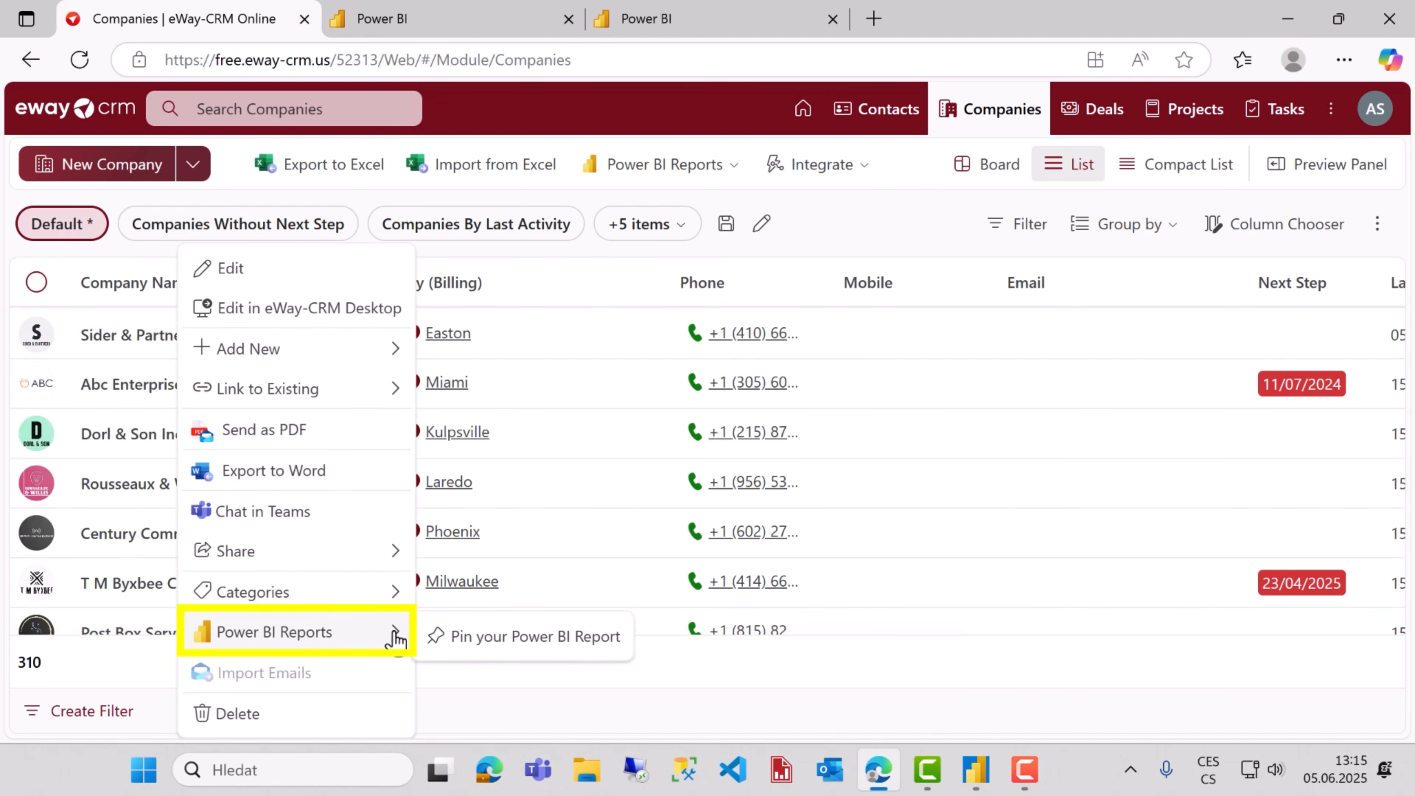
pyautogui.click(475, 640)
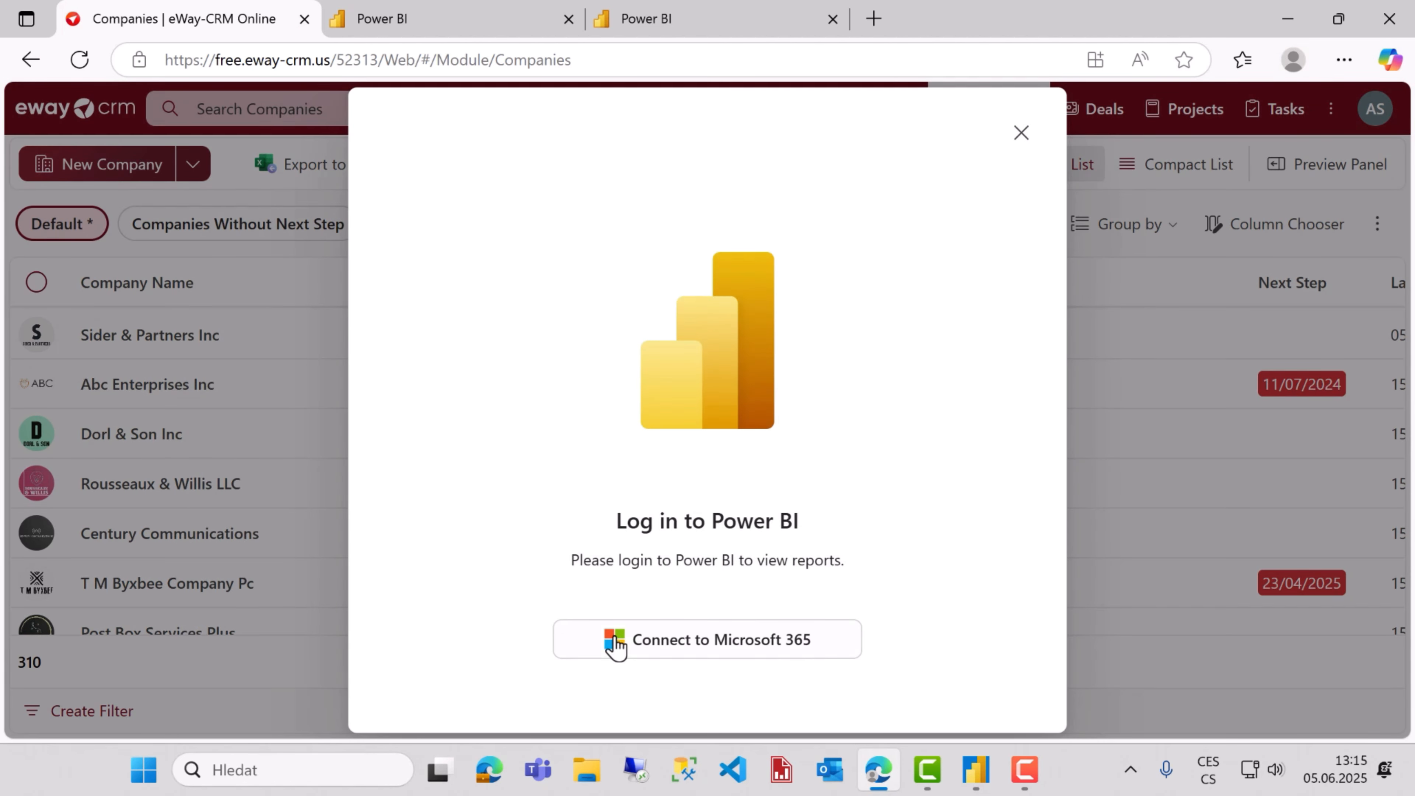
pyautogui.click(675, 636)
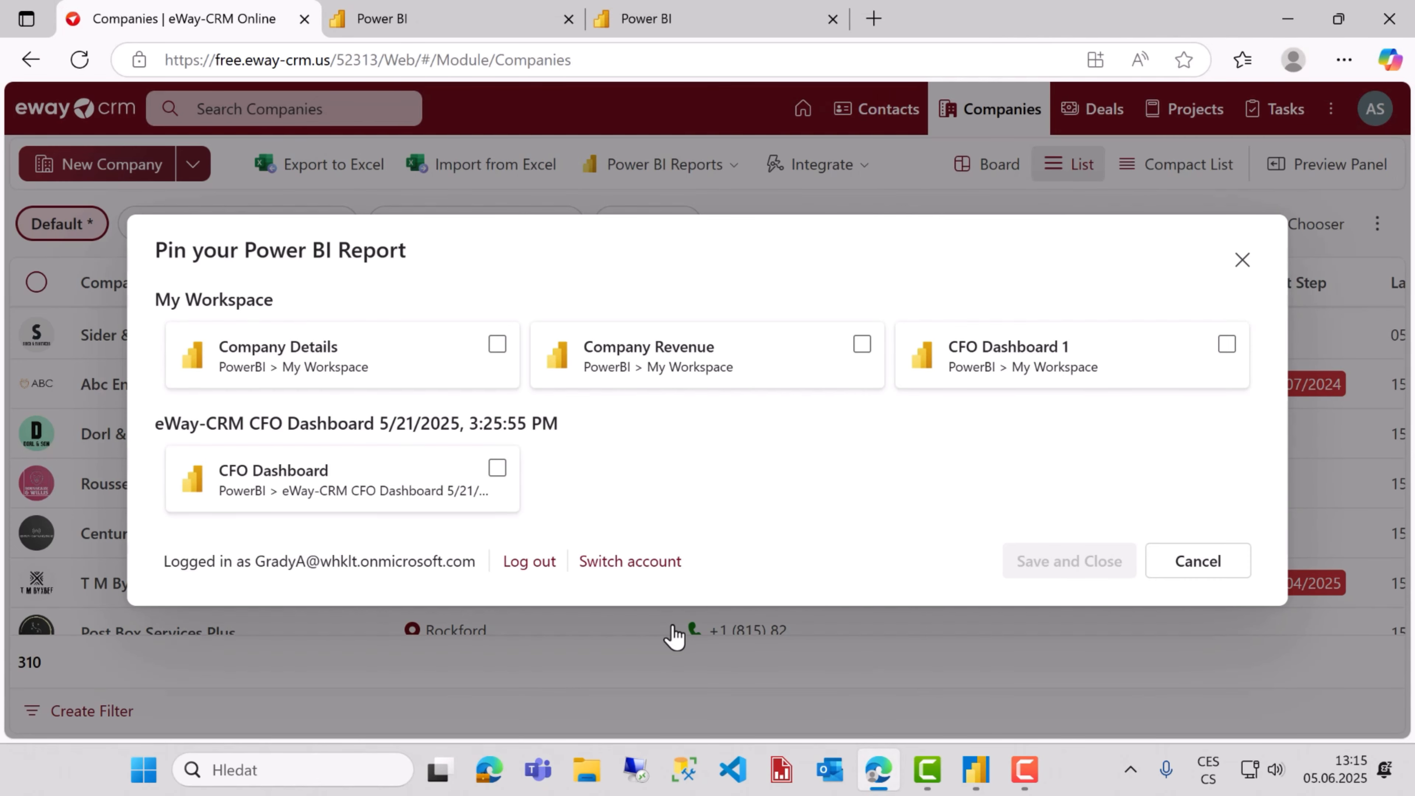
pyautogui.click(862, 343)
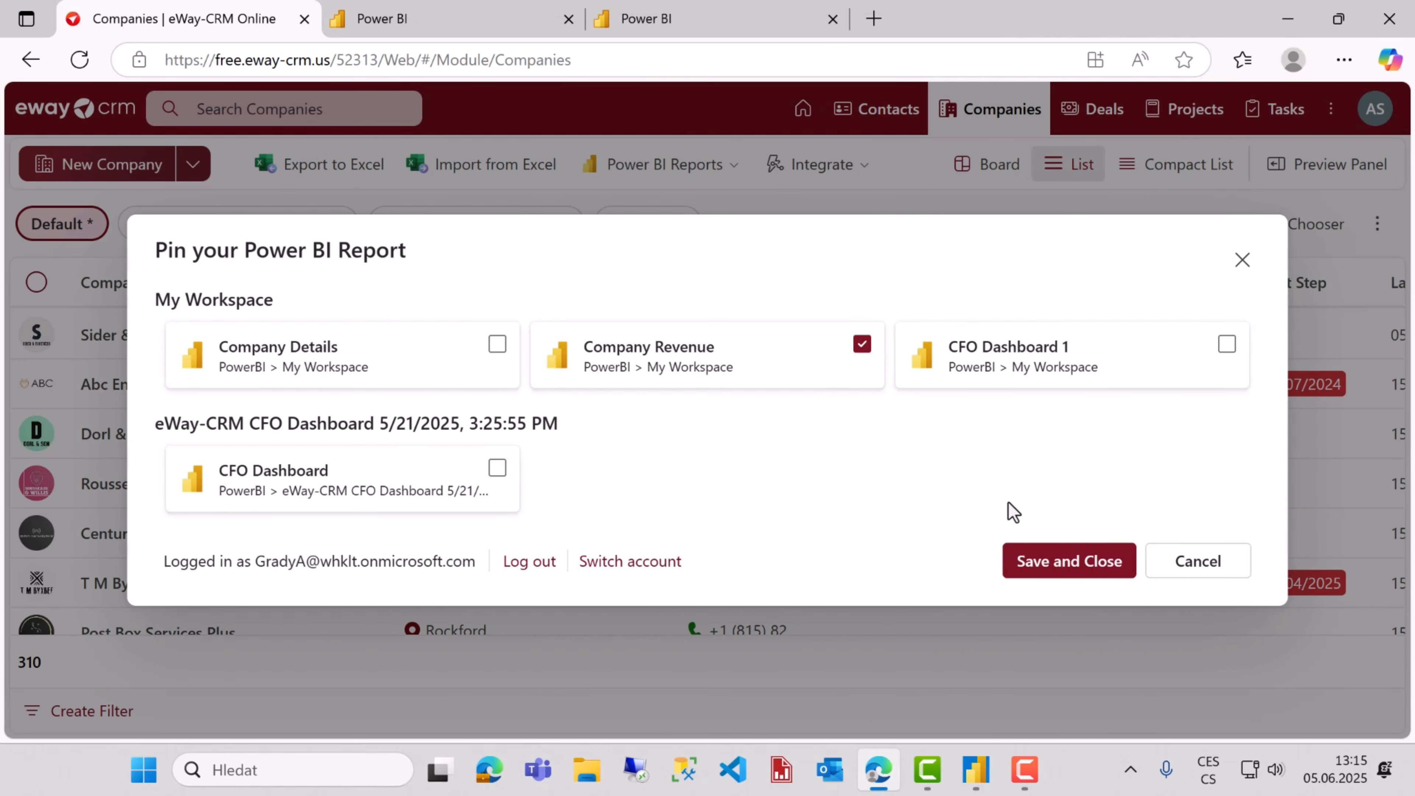
pyautogui.click(1055, 570)
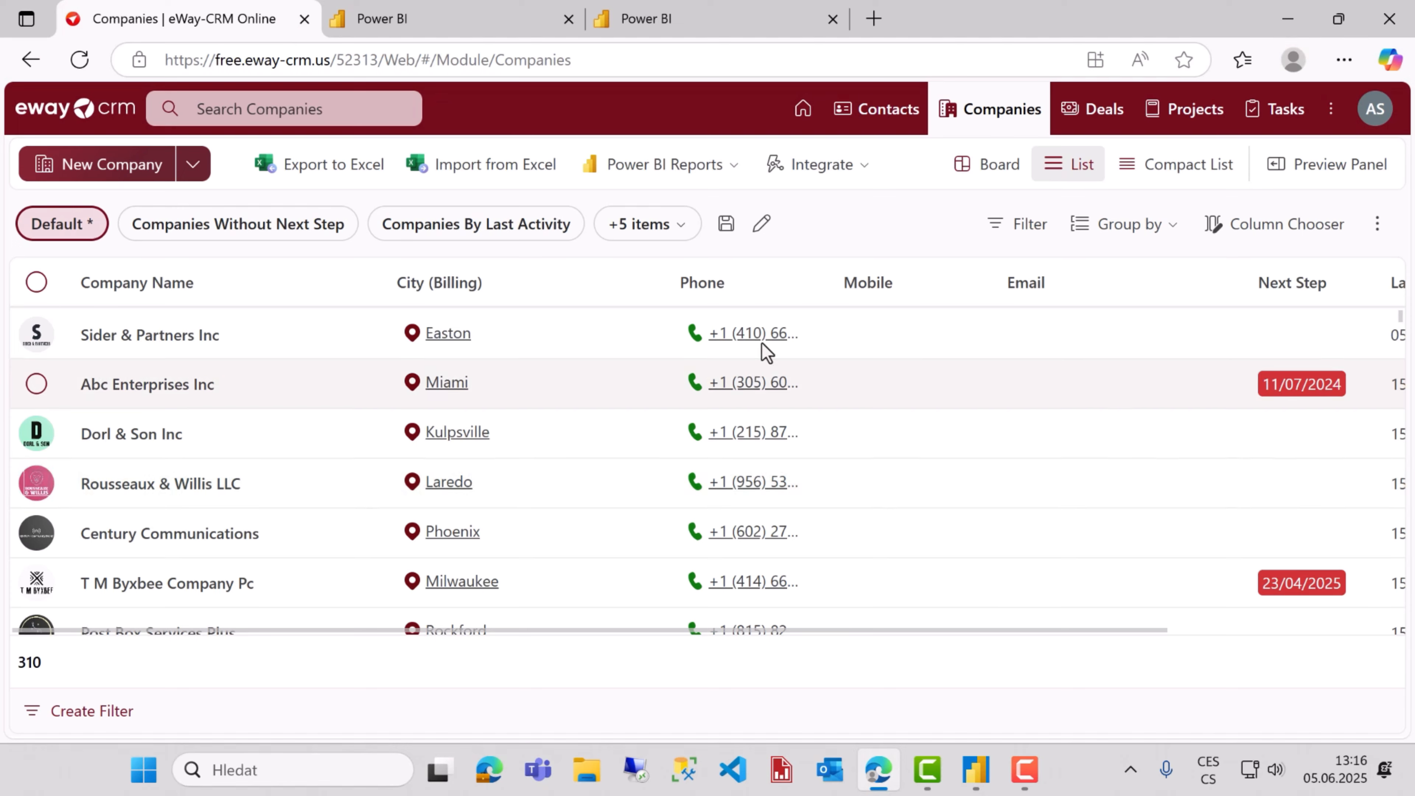
# View the pinned Company Revenue report for Sider & Partners Inc, and close it
pyautogui.rightClick(335, 334)
pyautogui.moveTo(505, 632)
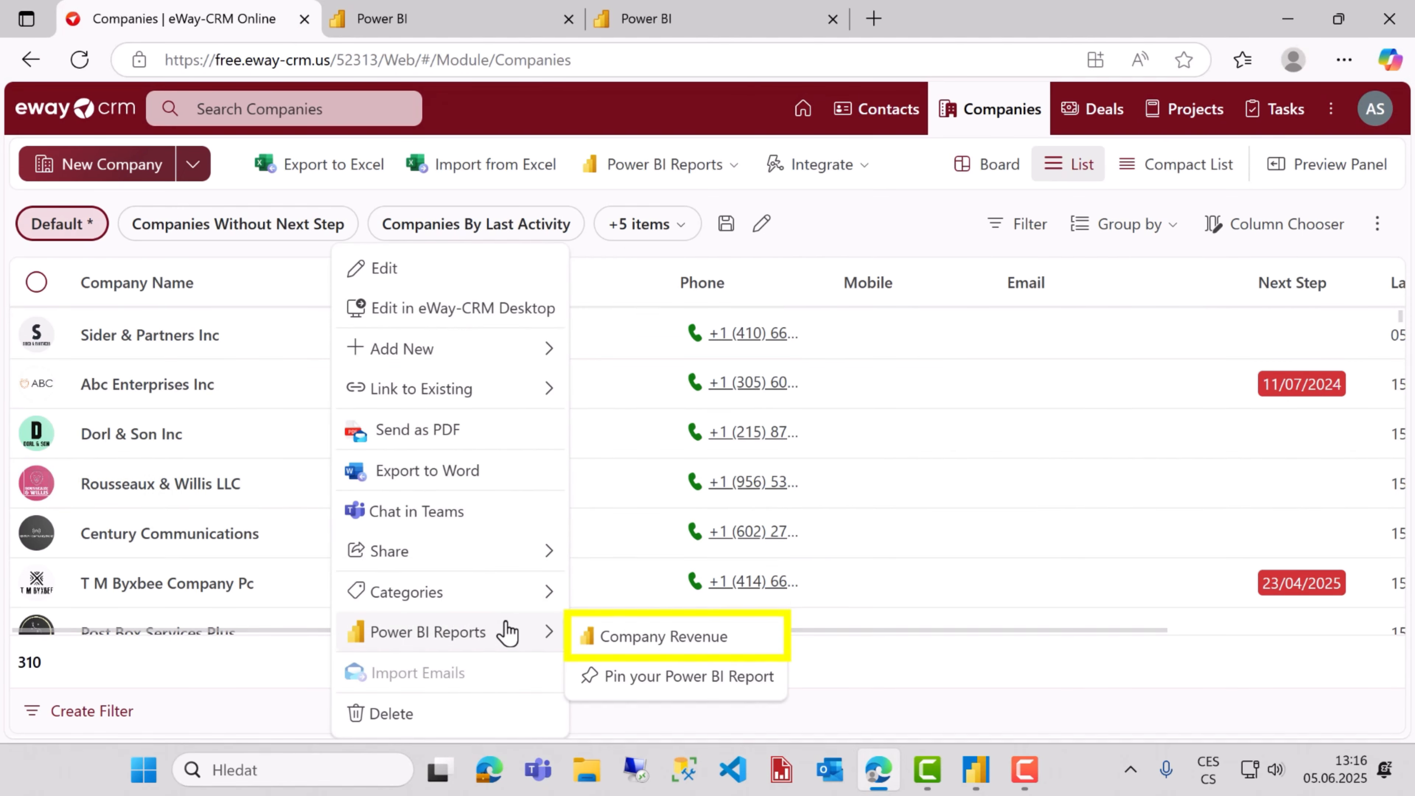
pyautogui.click(630, 636)
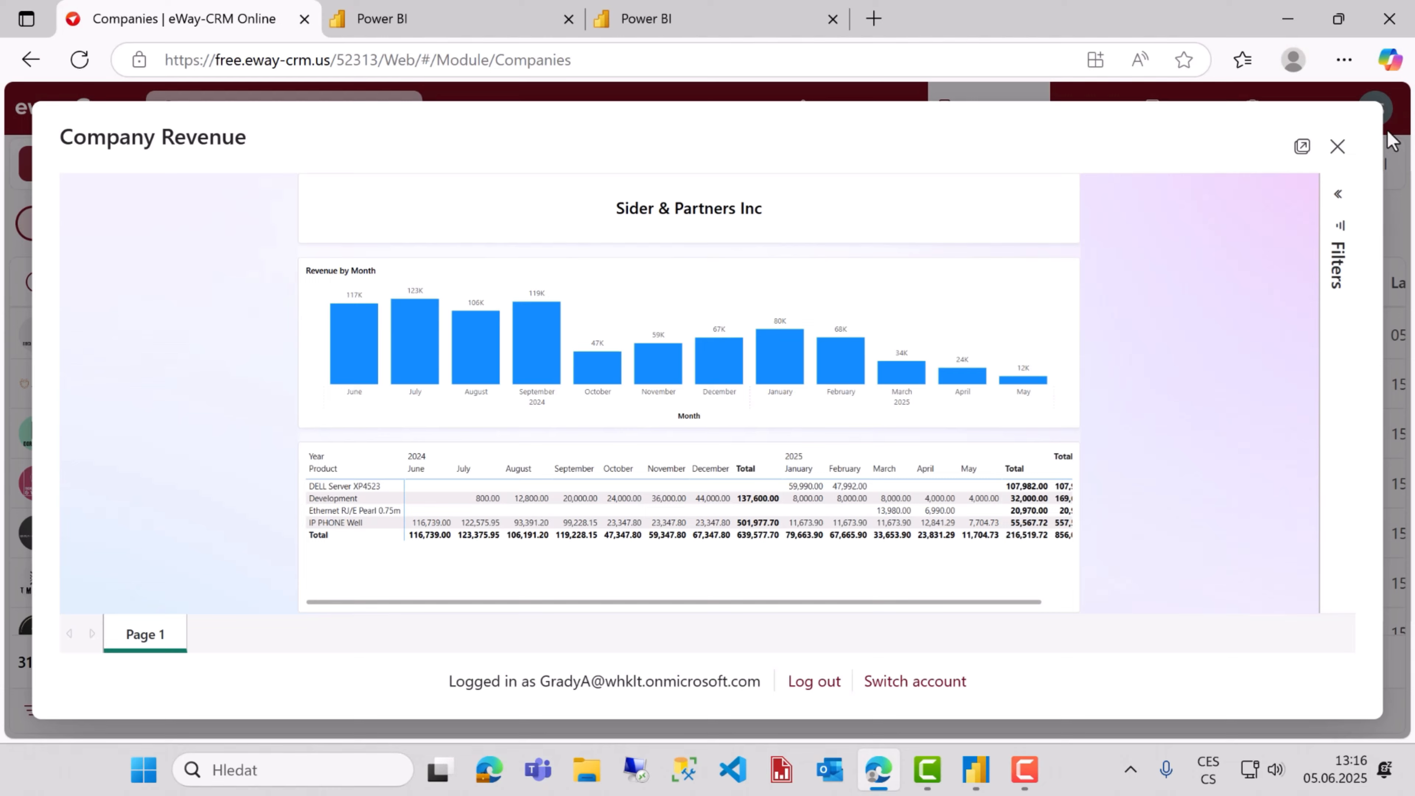
pyautogui.click(1338, 146)
# Open the pinned Company Revenue report for Abc Enterprises Inc
pyautogui.rightClick(285, 390)
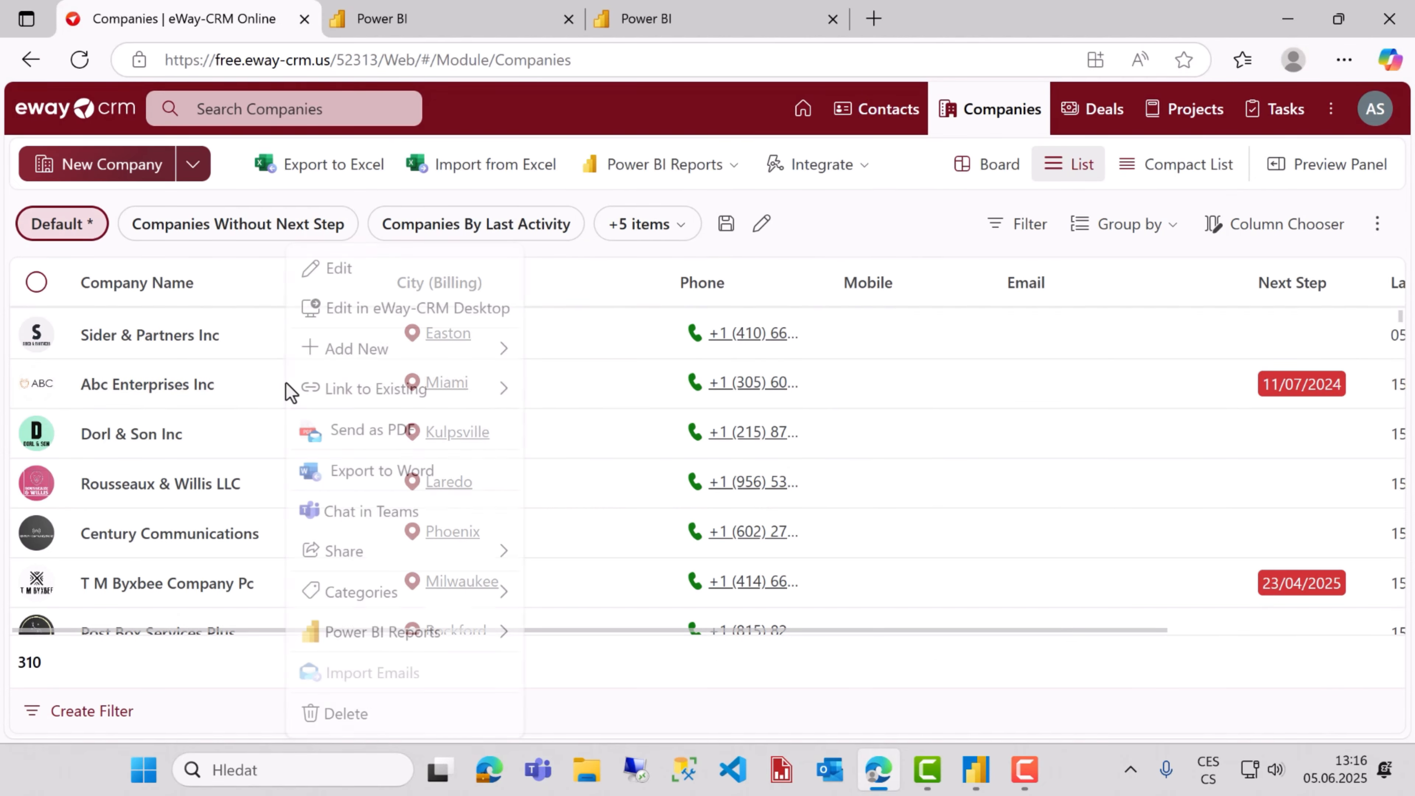
pyautogui.moveTo(484, 649)
pyautogui.click(584, 647)
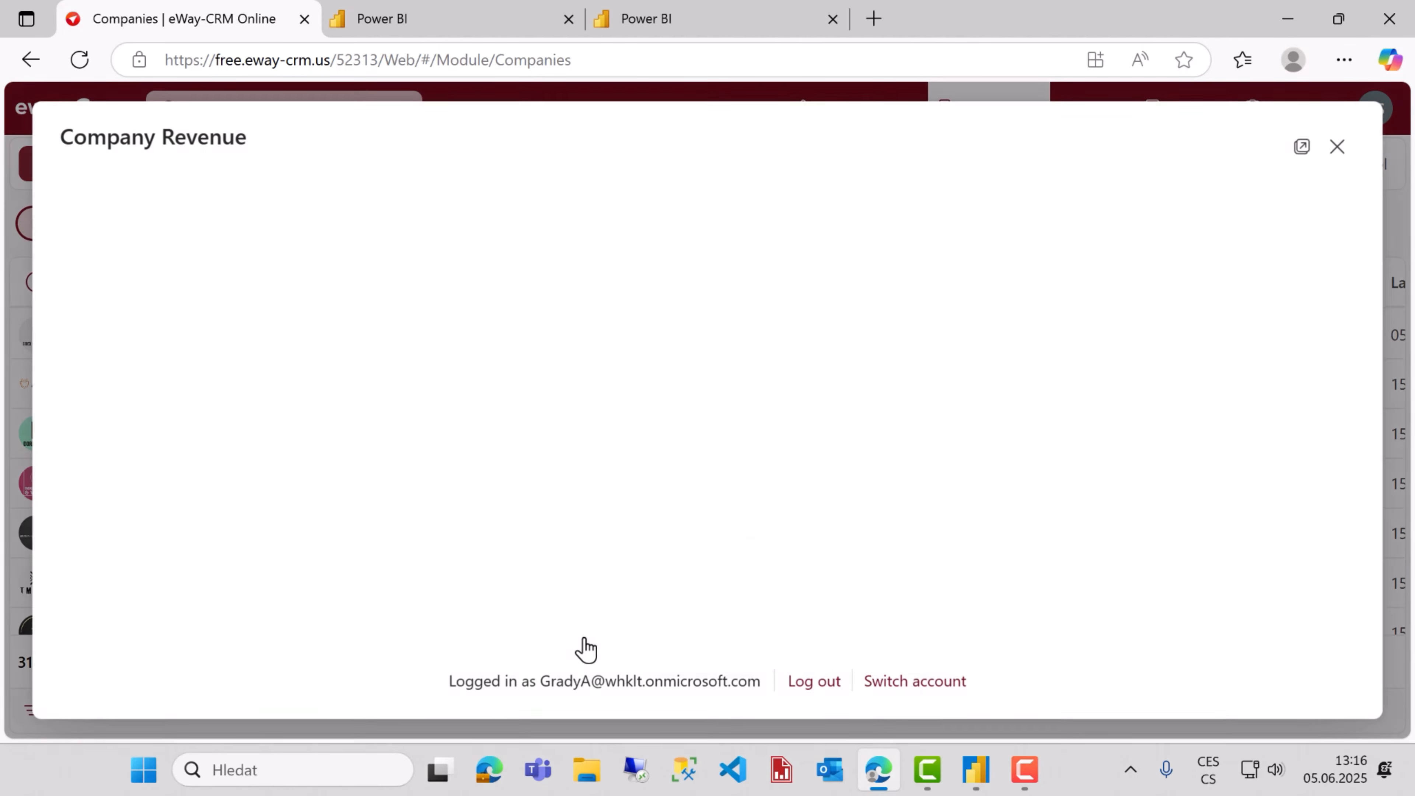